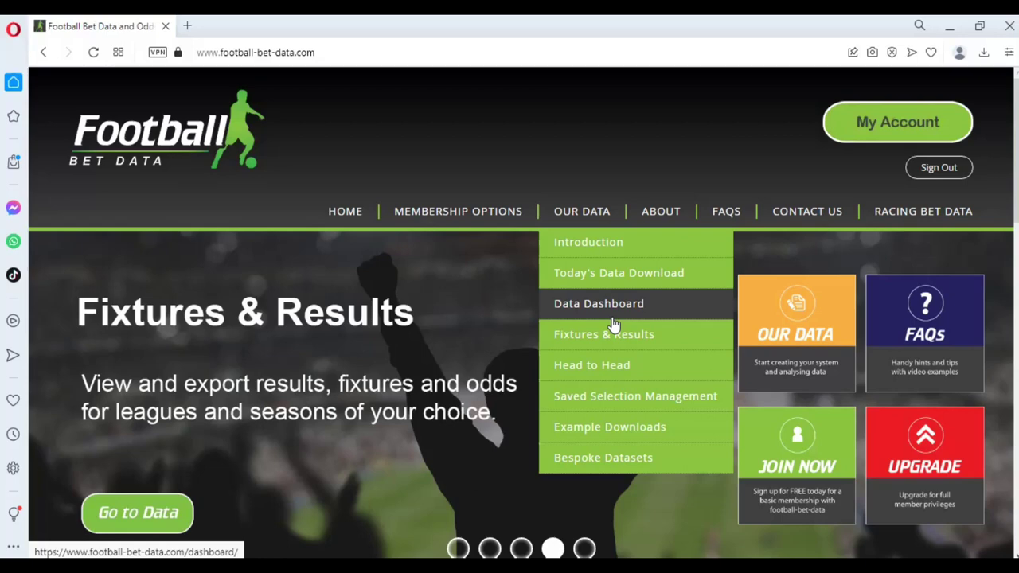
- From the site's Example Downloads page, download the Goal Sequence file FBD-Sequence.xlsm and open it in Excel
click(625, 440)
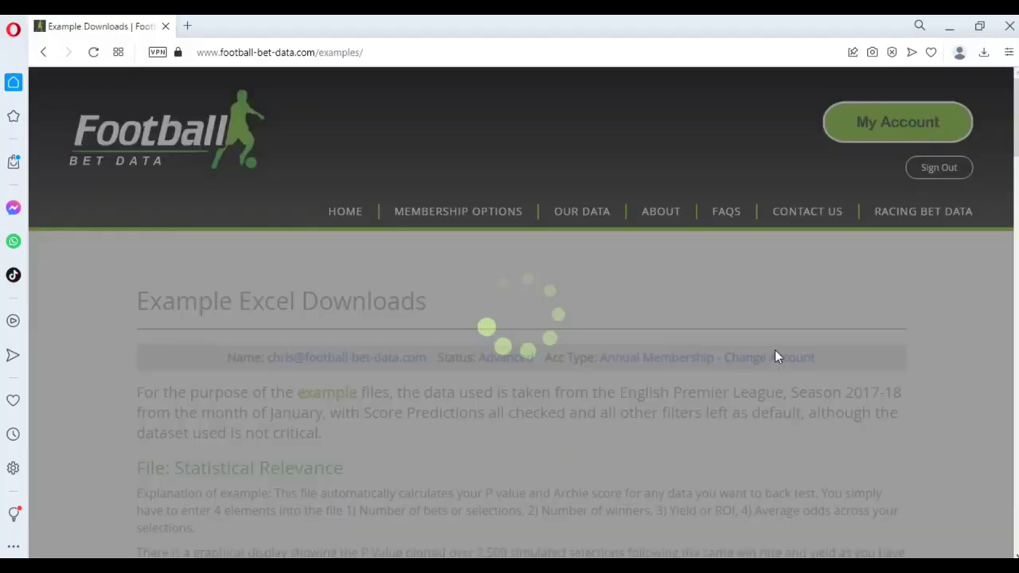
scroll(1016, 169, down, 2)
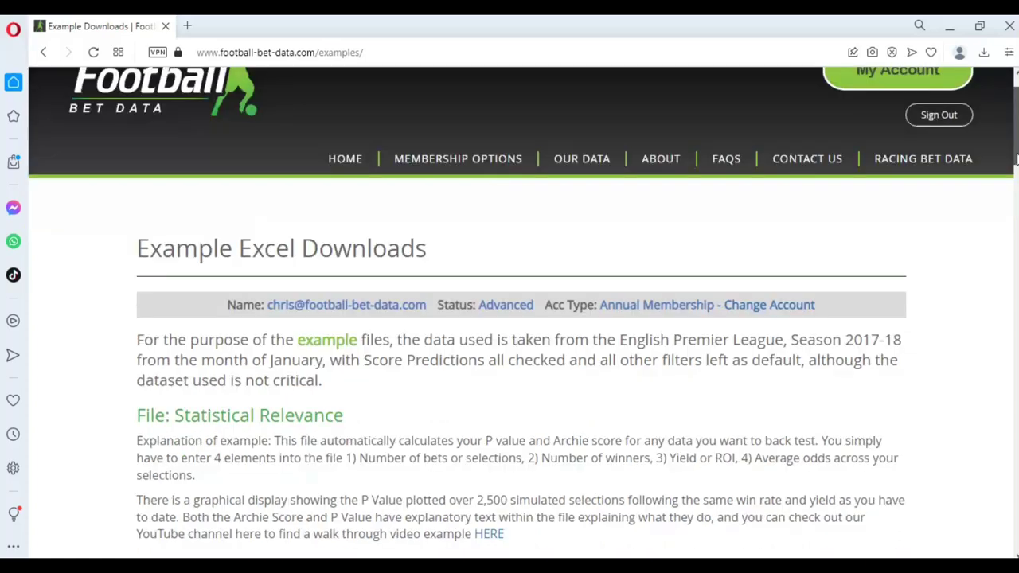
drag(1016, 169, 1013, 226)
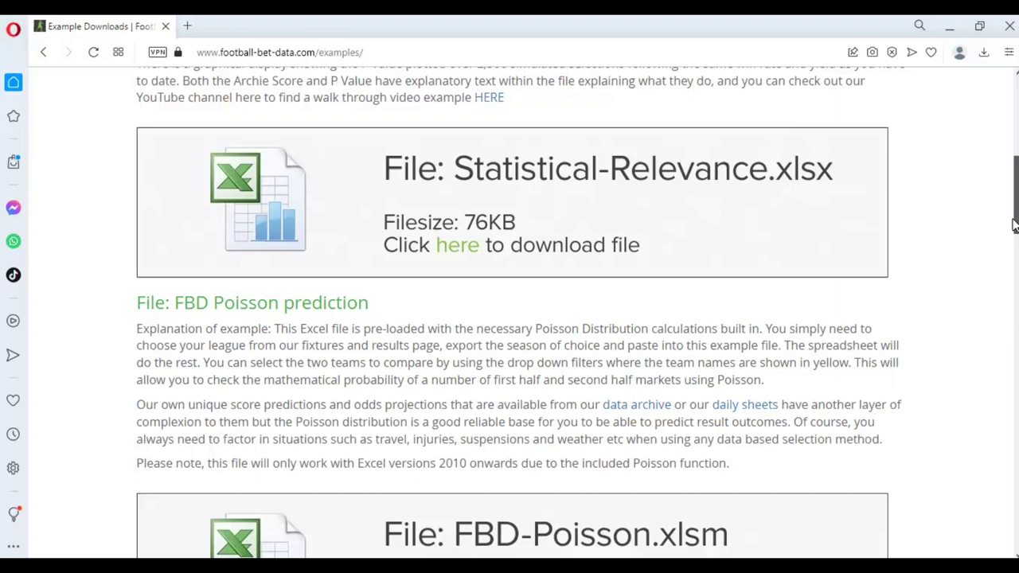
drag(1014, 225, 1008, 513)
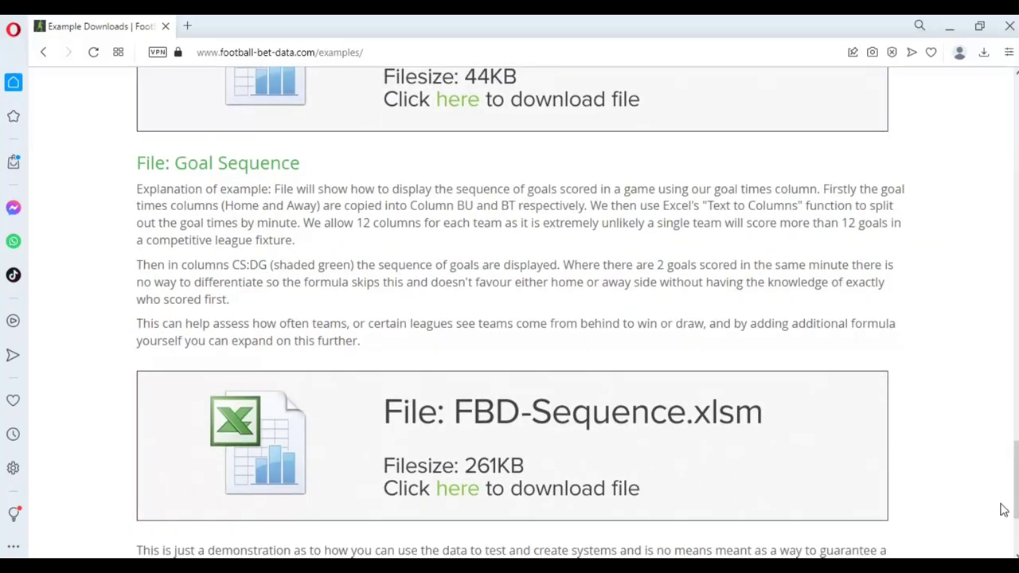
click(458, 495)
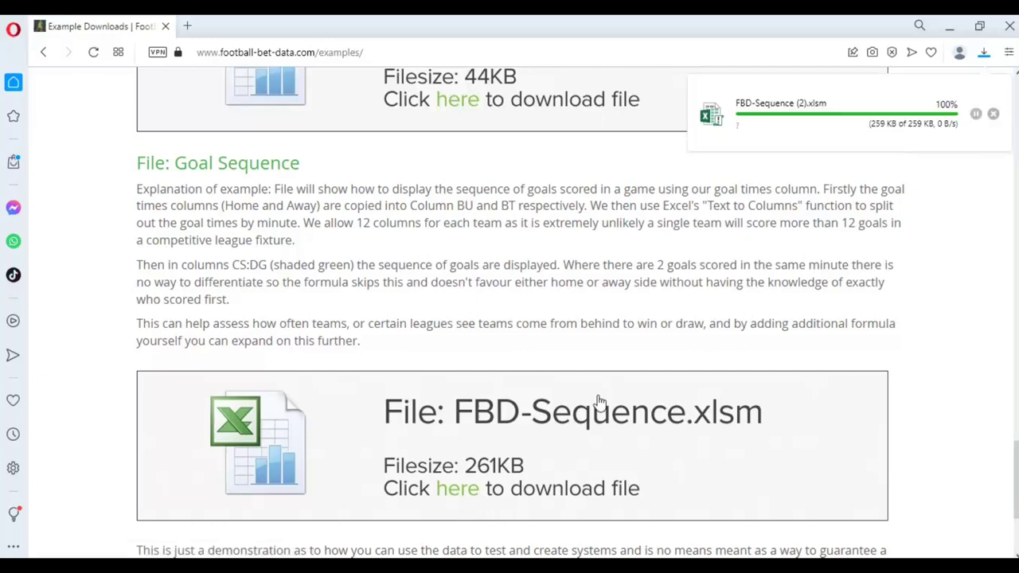
click(820, 104)
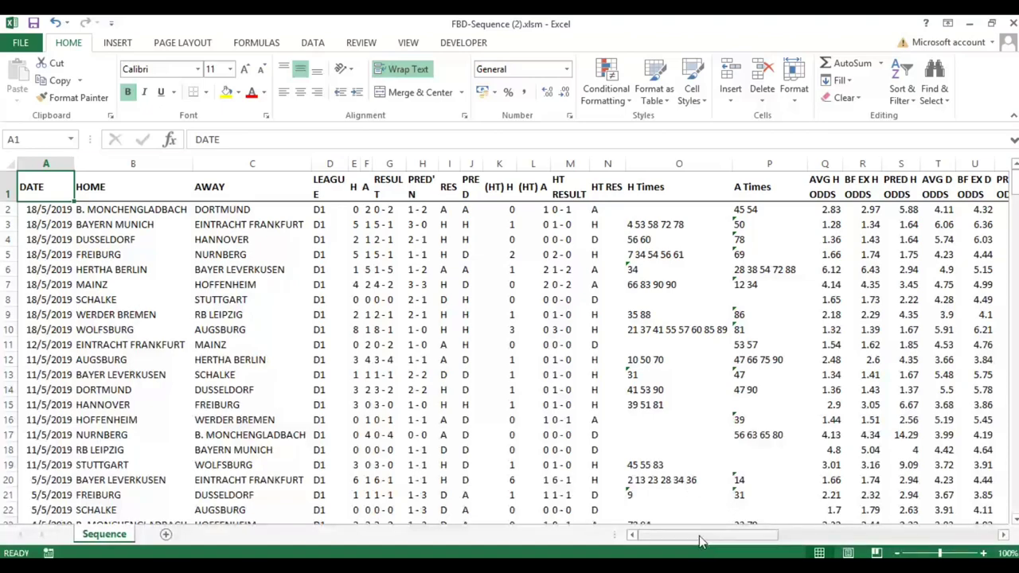
- Look through the return, H1–H12, A1–A12 and green goal-sequence columns of the Sequence sheet, and close the workbook
drag(701, 541, 879, 536)
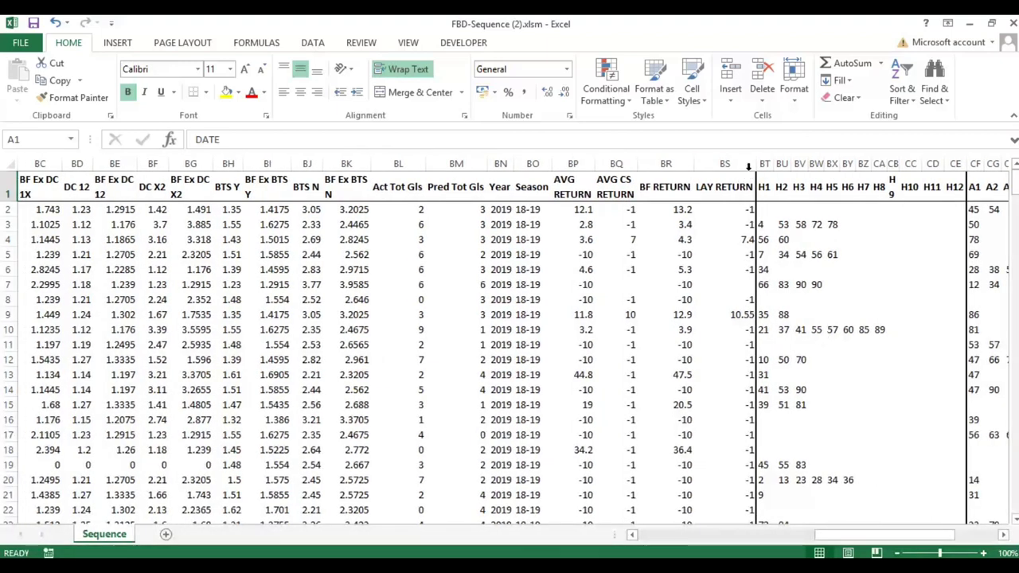
drag(742, 209, 418, 211)
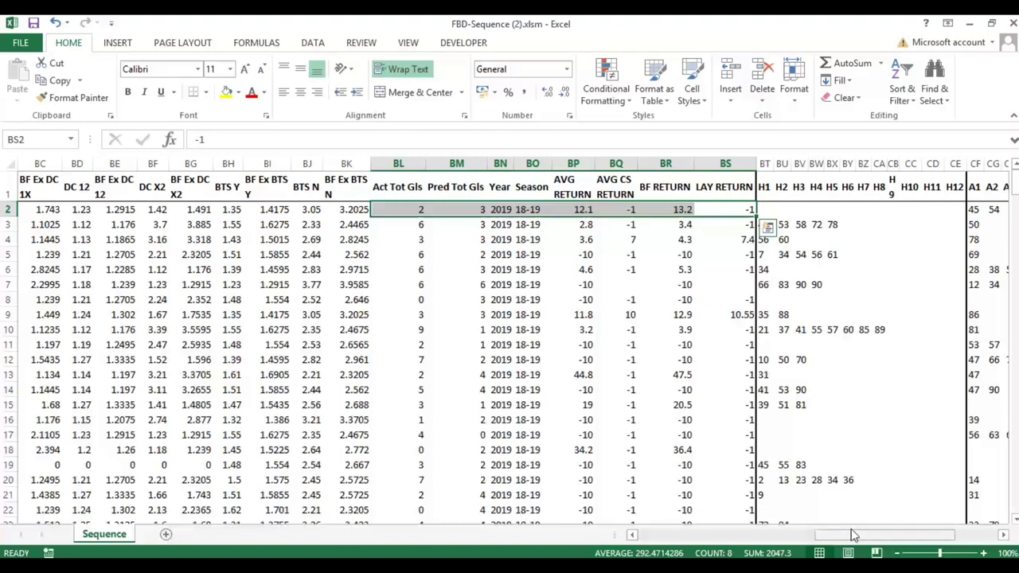
drag(856, 539, 916, 535)
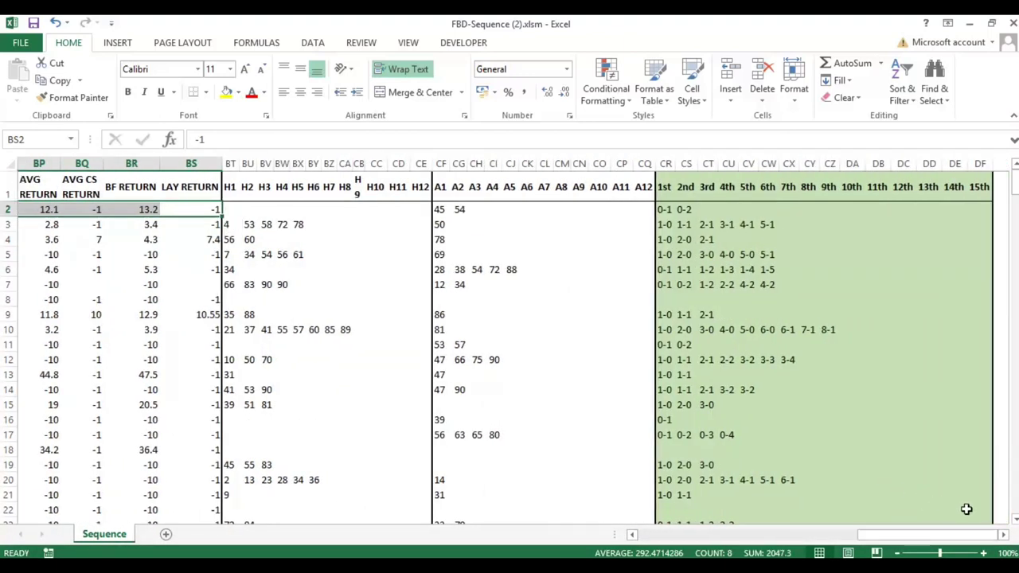
click(1002, 538)
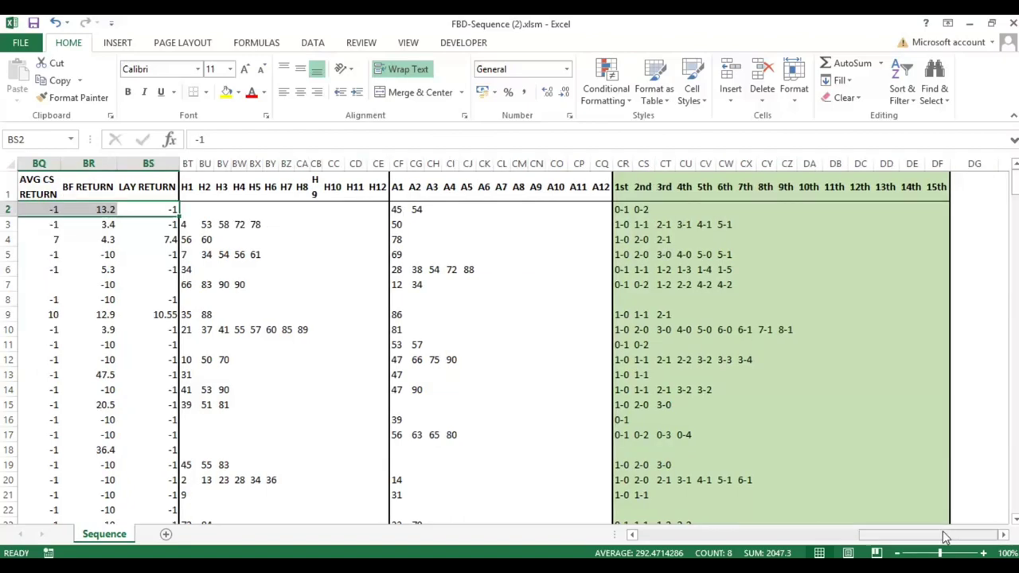
drag(940, 536, 707, 539)
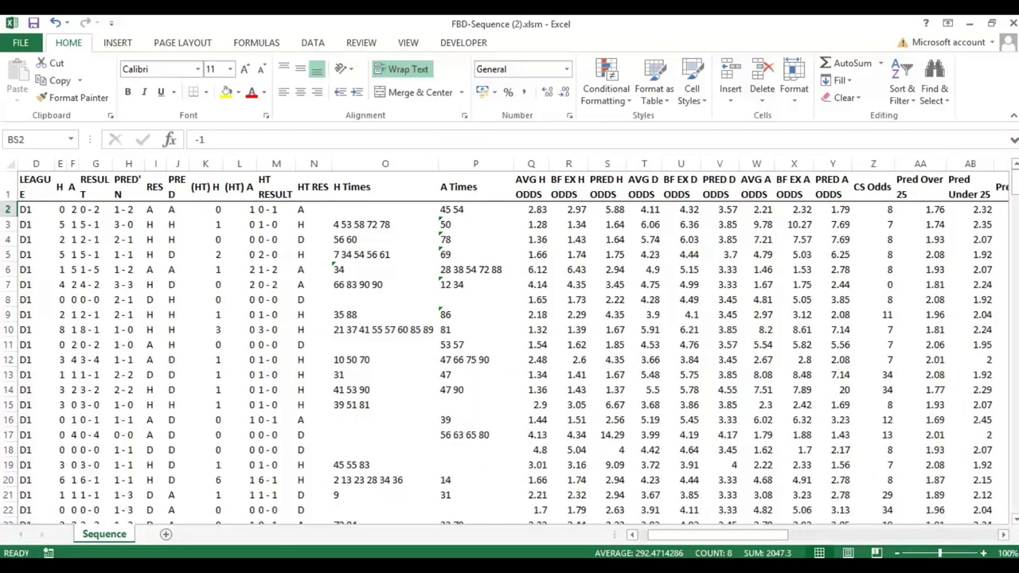
click(1013, 23)
- Look over the column layout of the Sequence sheet in FBD-Sequence-Trading.xlsm and select cell A2 for the data
click(513, 285)
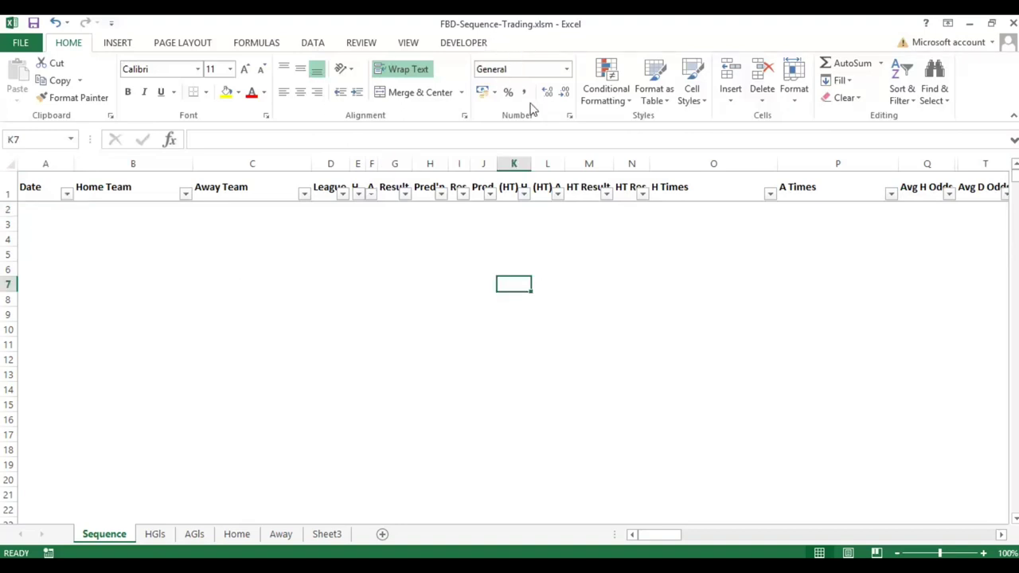
drag(671, 536, 978, 539)
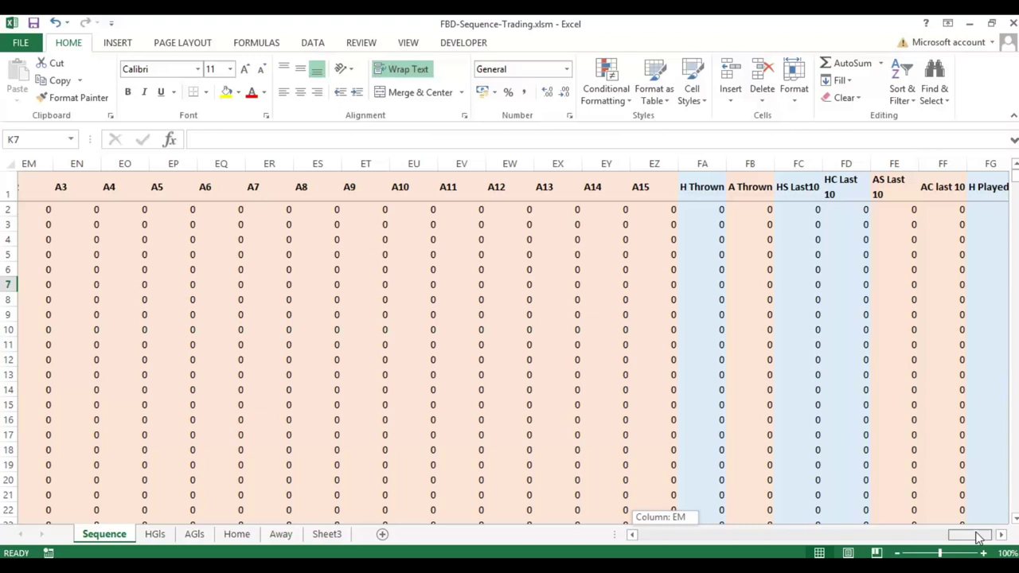
drag(979, 538, 504, 524)
click(53, 212)
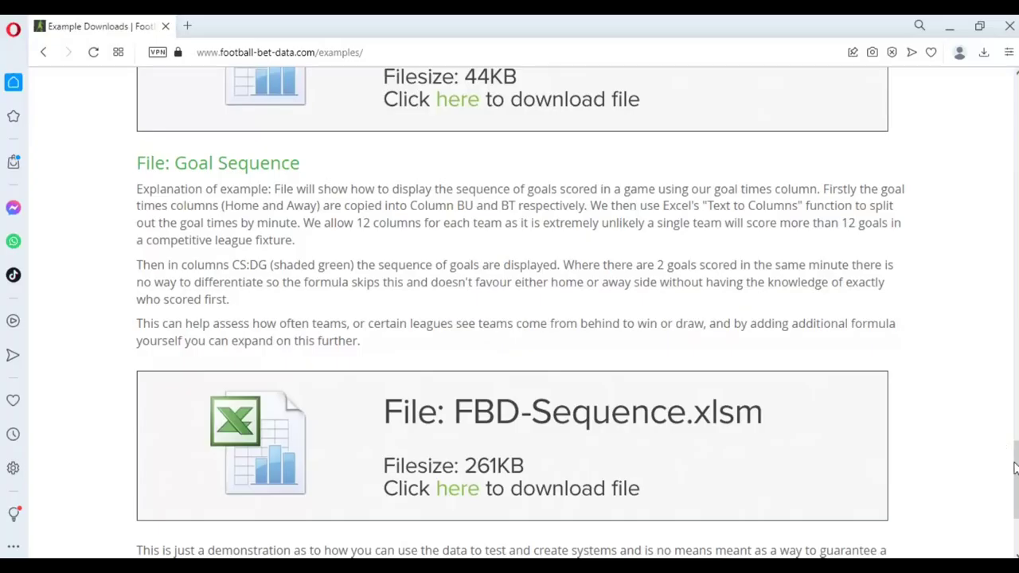
- Switch to the Opera browser and open the Fixtures & Results page of the football data site
drag(1016, 468, 1015, 103)
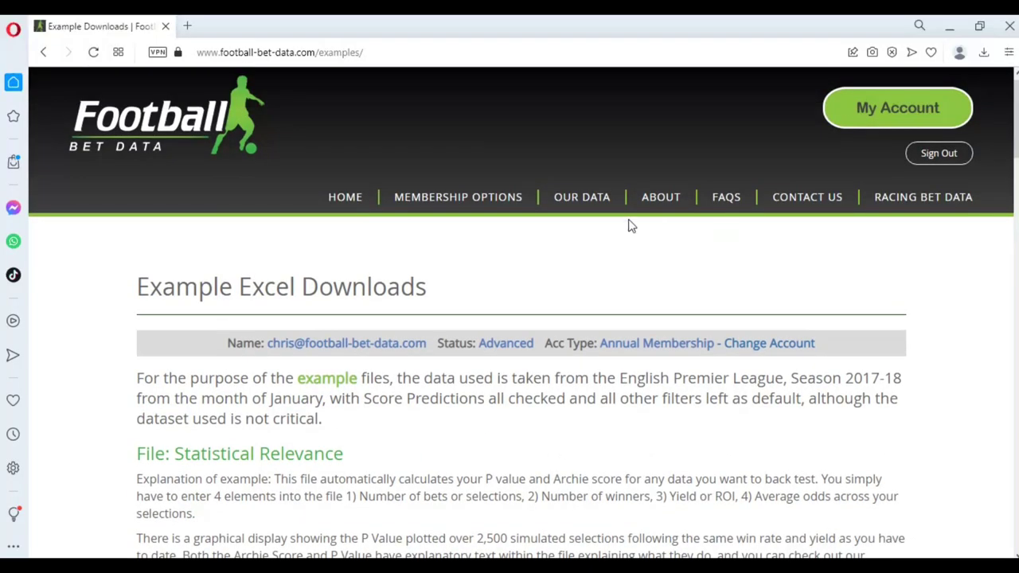
mouse_move(593, 197)
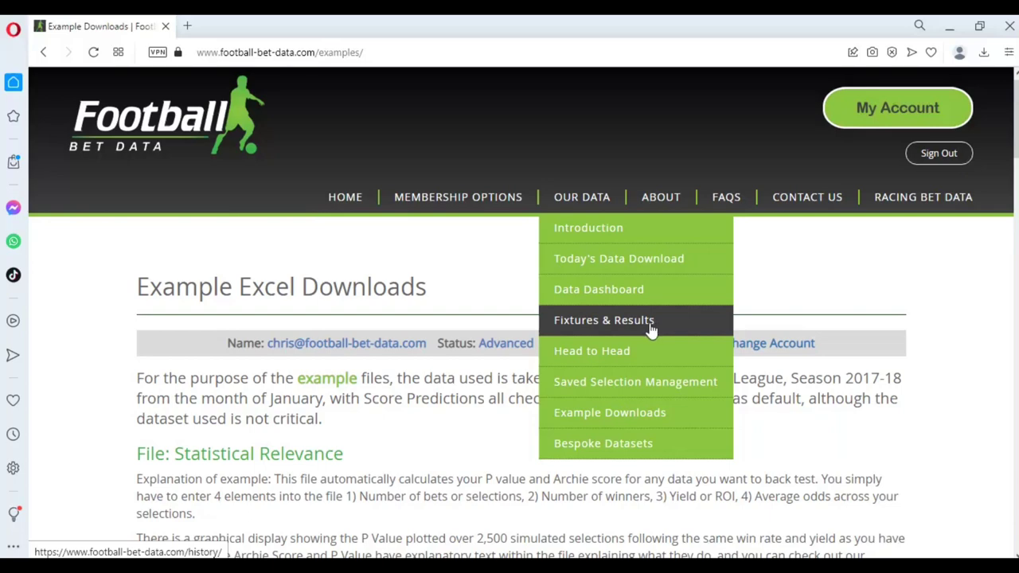
click(604, 320)
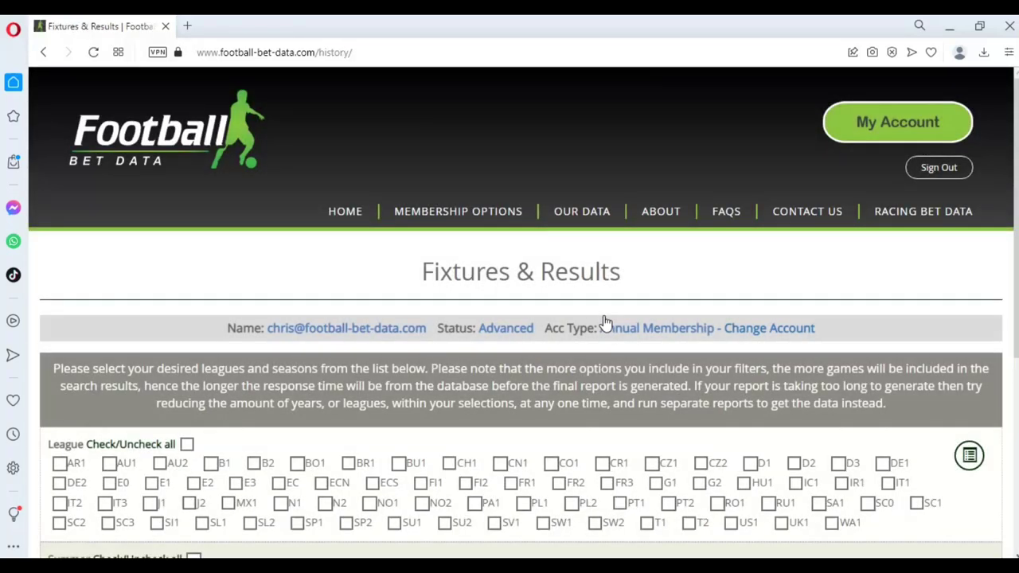
- Choose leagues E0, E1, E2, E3 and EC with winter season 22-23, and export the results to Excel
scroll(604, 320, down, 1)
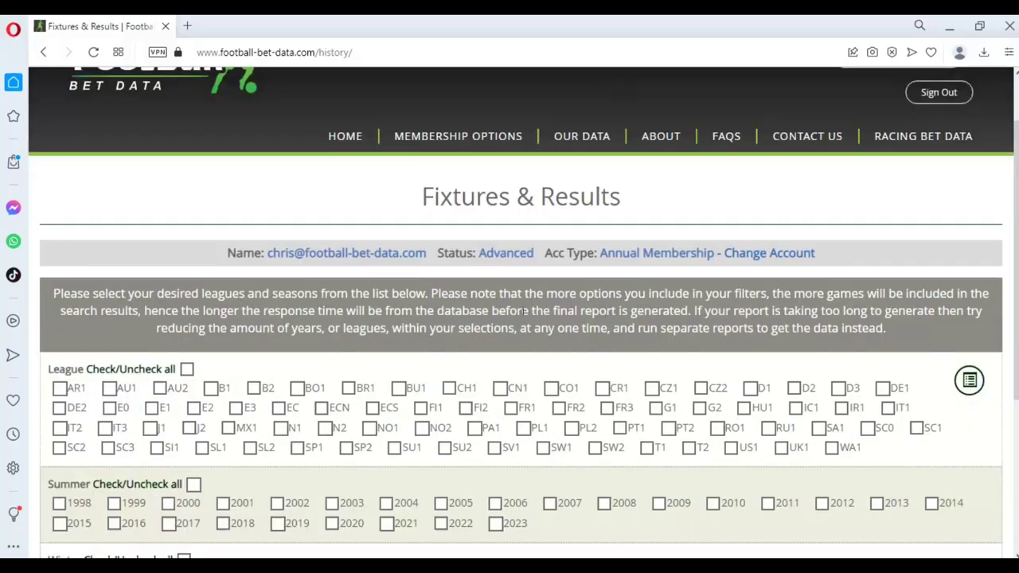
click(109, 408)
click(151, 408)
click(194, 408)
click(236, 408)
scroll(430, 430, down, 2)
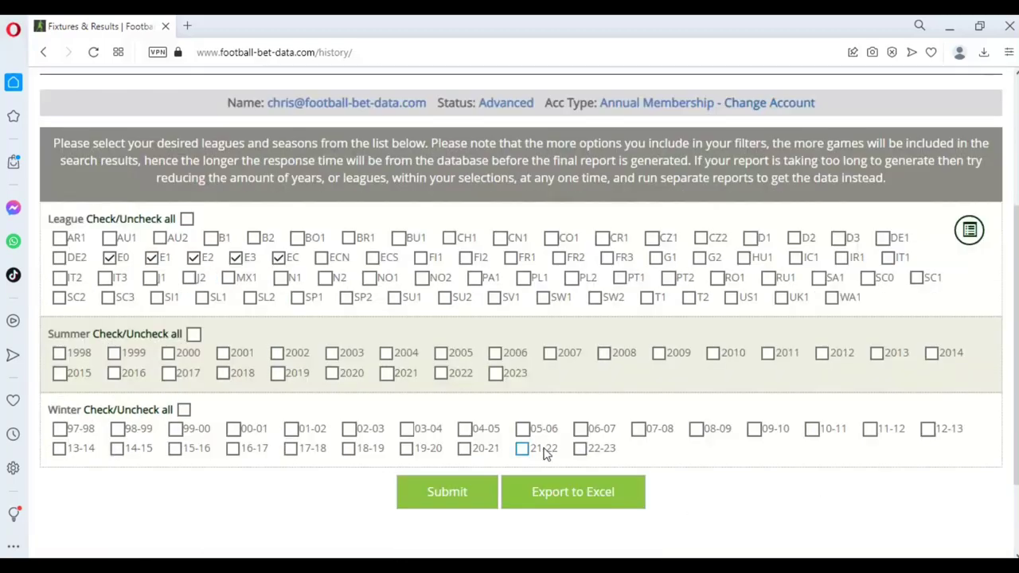
click(579, 448)
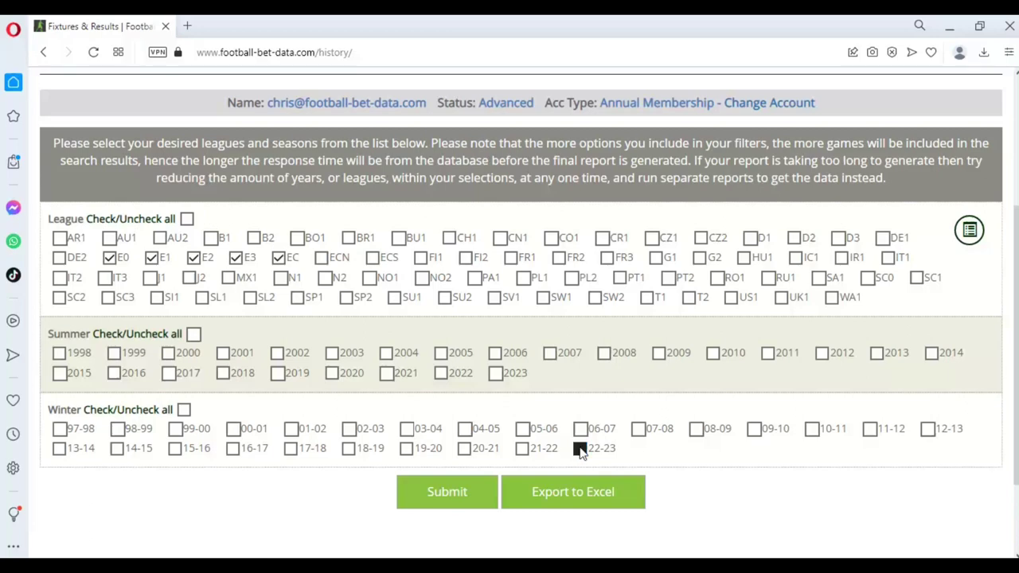
click(613, 499)
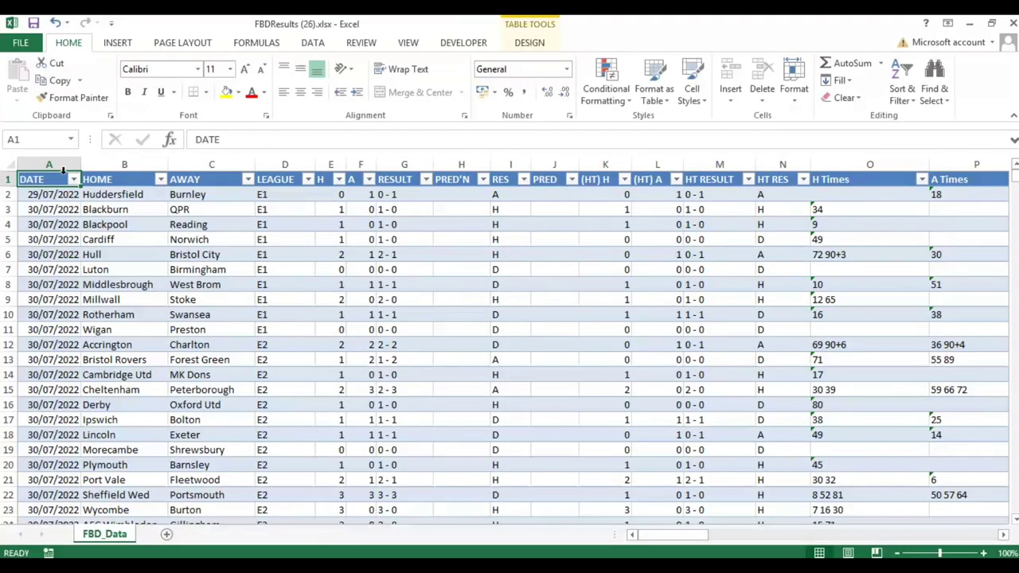
- Copy all match data in FBDResults (26).xlsx from cell A2 through the LAY RETURN column, down to the last row
click(56, 164)
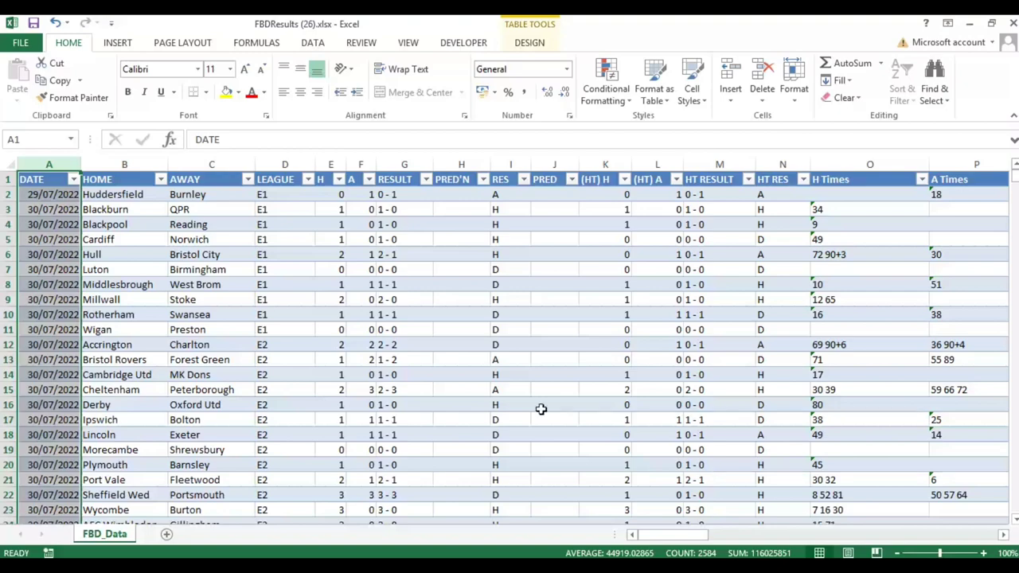
click(33, 195)
key(ctrl+shift+Right)
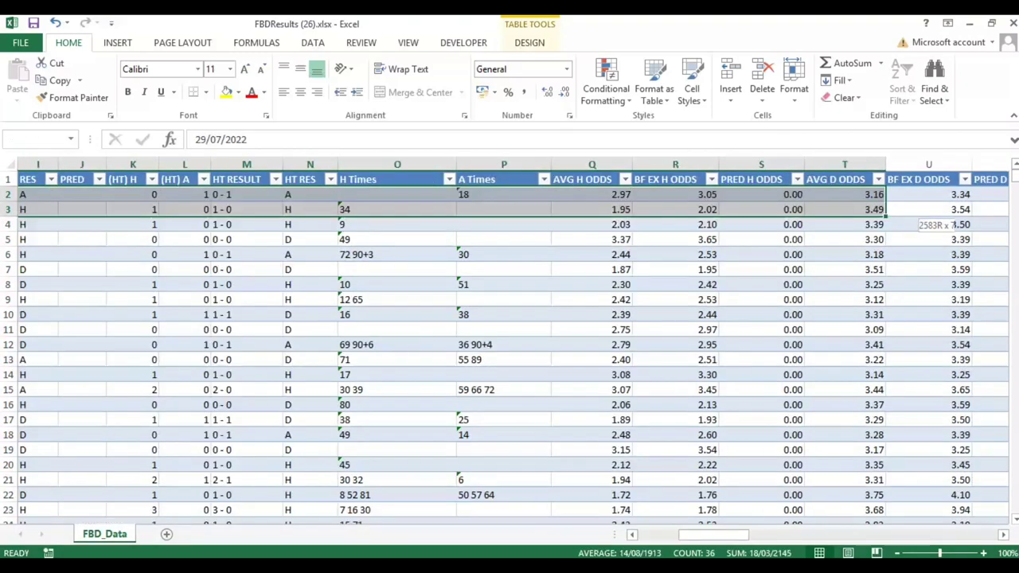
mouse_move(895, 199)
mouse_down()
mouse_move(942, 198)
mouse_move(898, 204)
mouse_up()
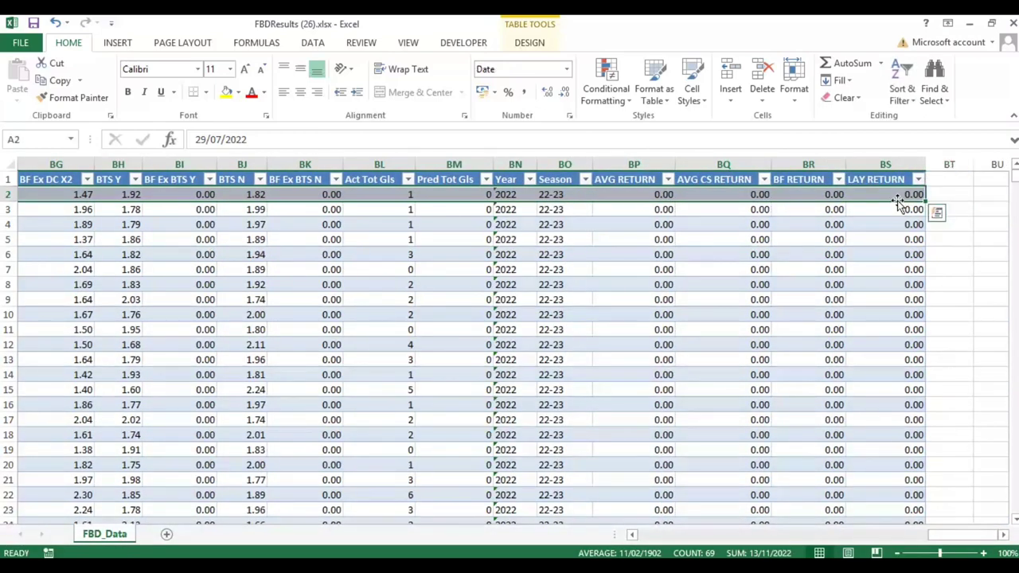
key(ctrl+shift+Down)
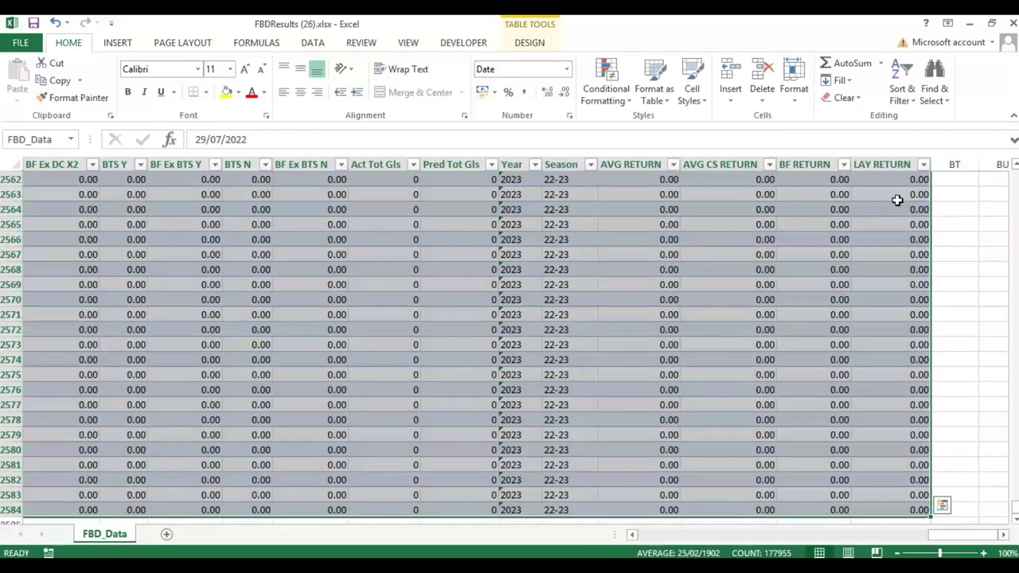
key(ctrl+c)
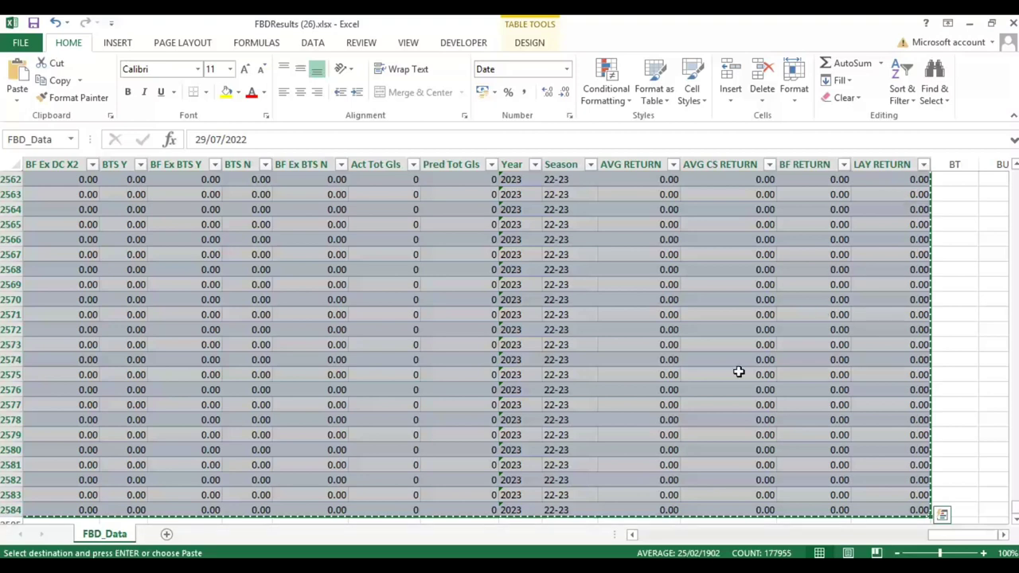
- Paste the copied match data as values from cell A2 of the Sequence sheet in FBD-Sequence-Trading.xlsm and check the filled columns
click(656, 545)
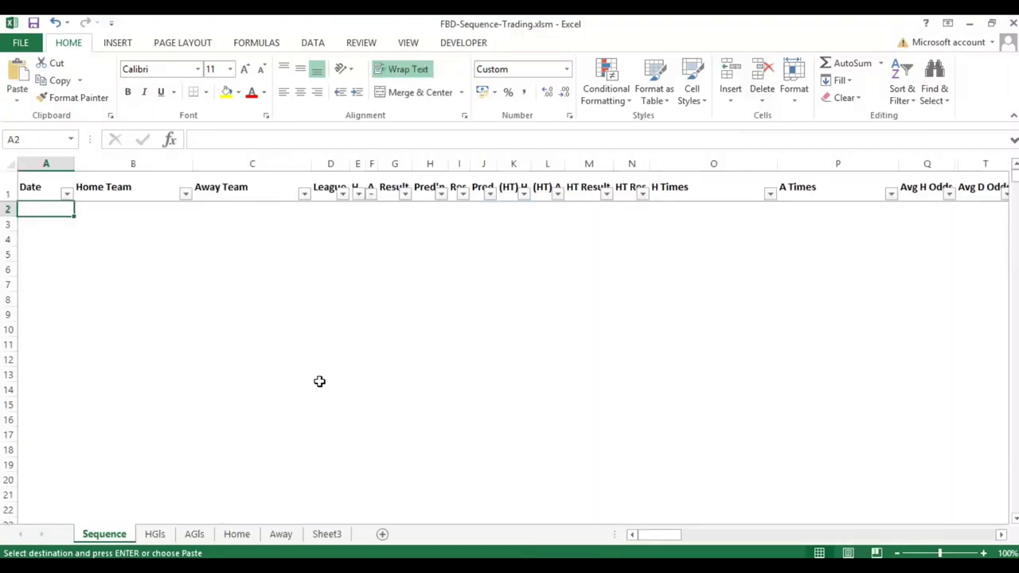
click(16, 107)
click(16, 198)
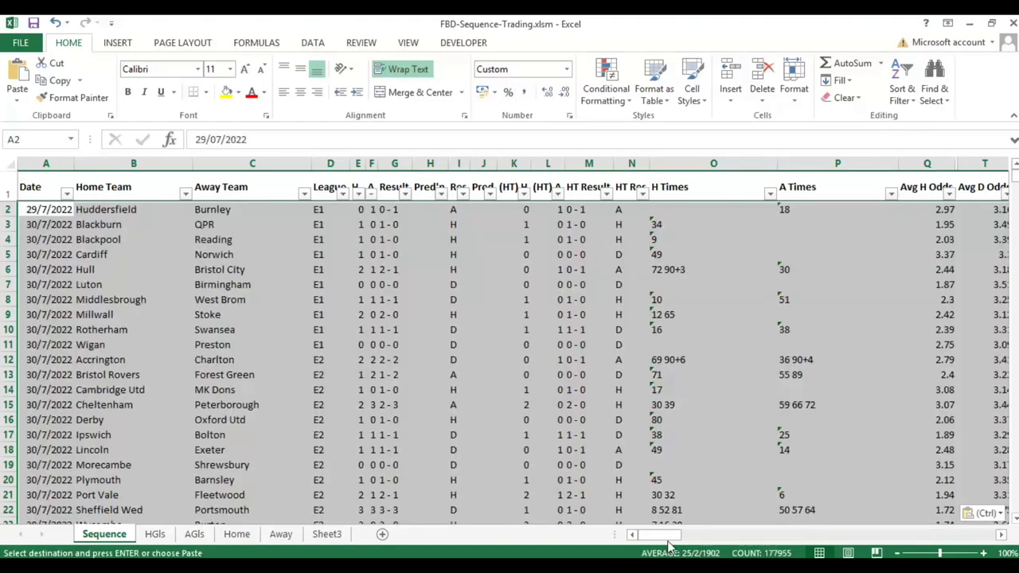
drag(665, 541, 714, 540)
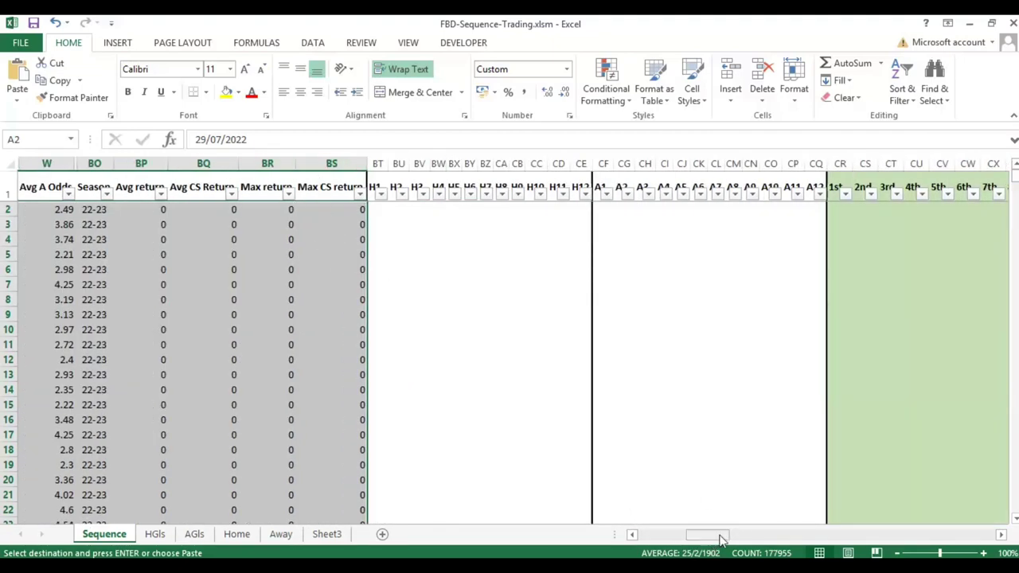
drag(719, 537, 637, 540)
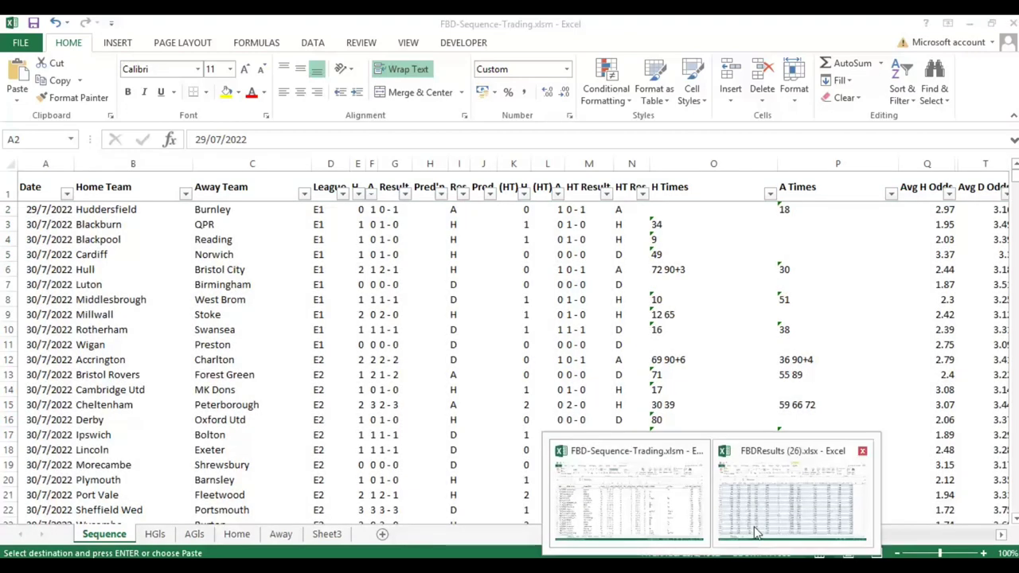
- Close the FBDResults (26).xlsx workbook and discard its large clipboard content
click(793, 493)
click(1011, 24)
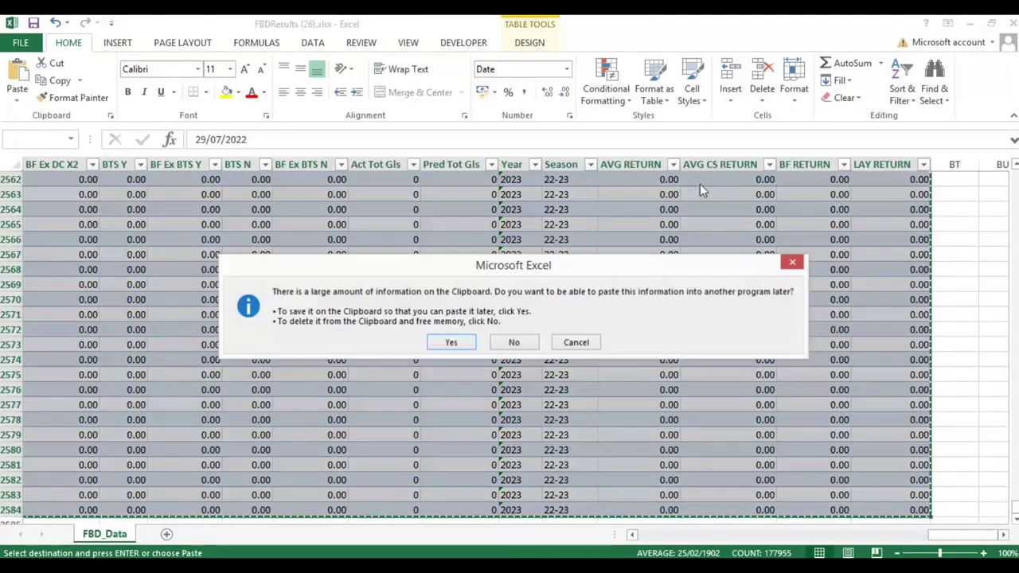
click(513, 343)
- Inspect the injury-time entries in the H Times and A Times columns, such as 90+3, 90+6 and 90+4
click(713, 287)
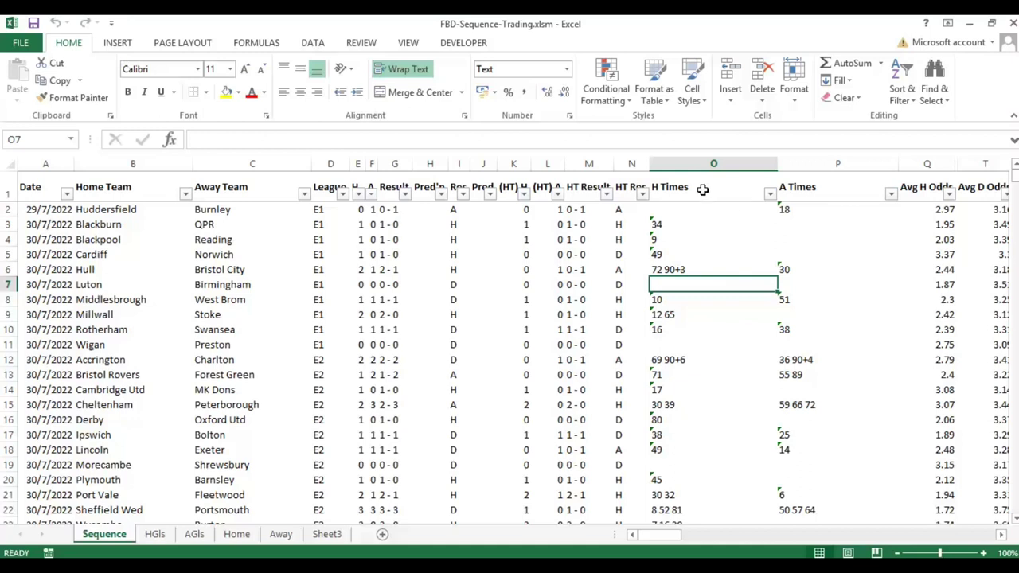
drag(673, 535, 686, 536)
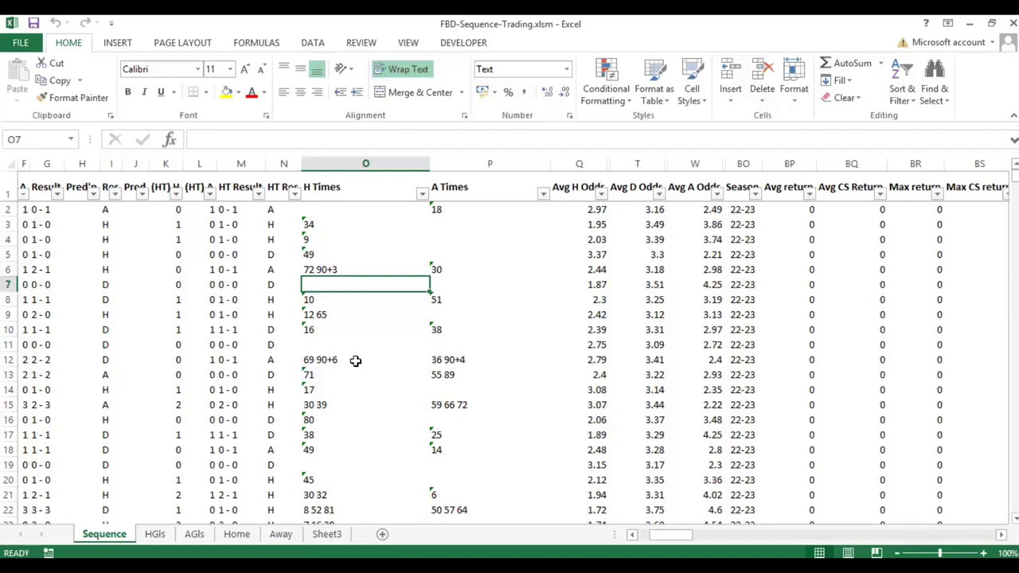
click(351, 269)
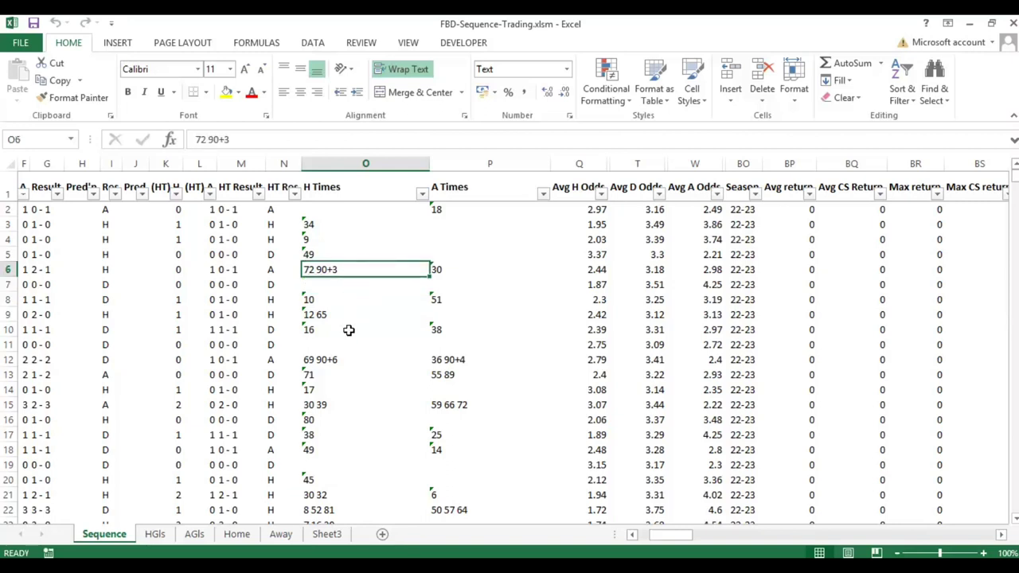
click(350, 359)
click(451, 363)
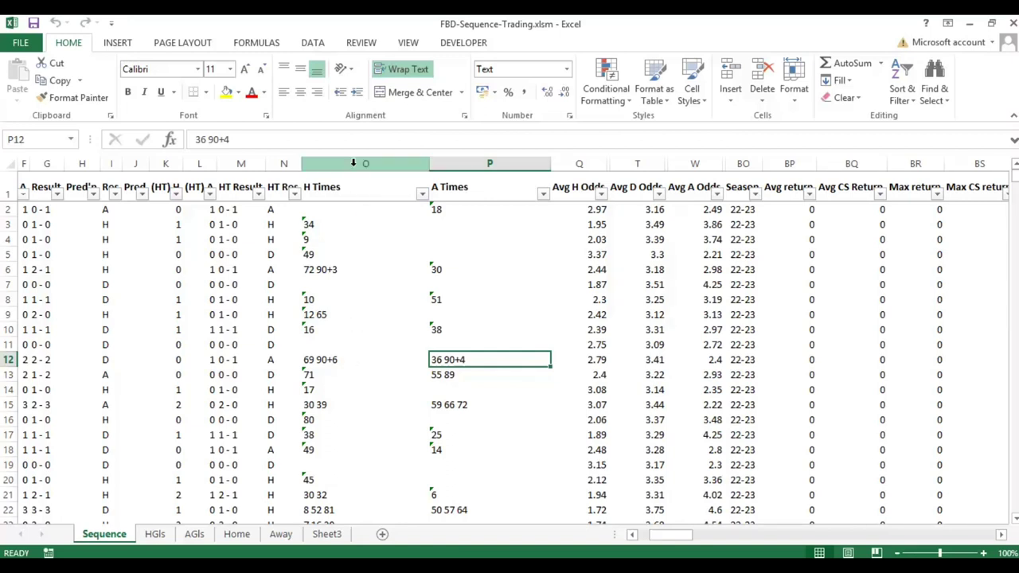
- Replace every +20 with nothing in the whole H Times and A Times columns
drag(354, 163, 439, 166)
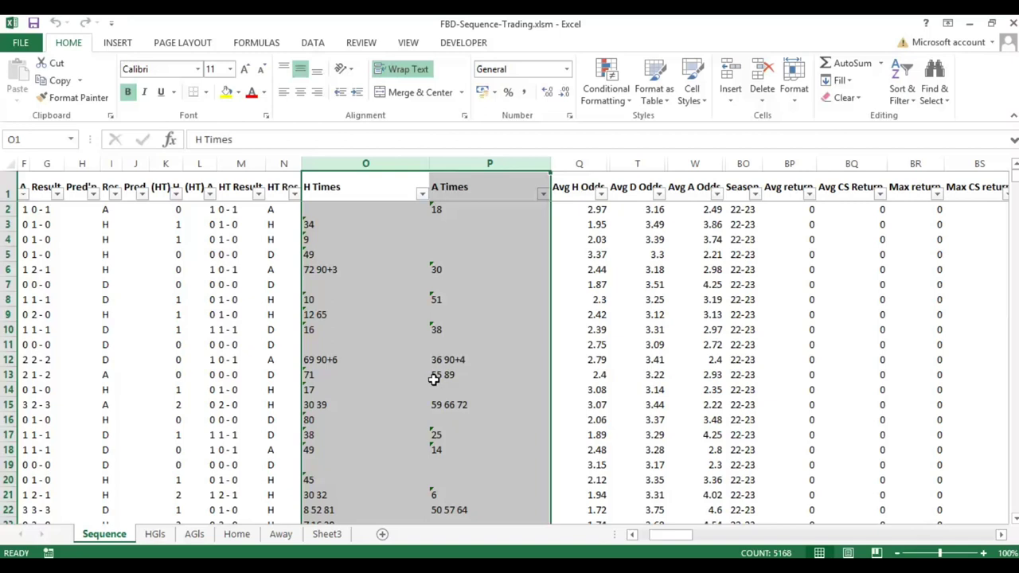
key(ctrl+f)
click(402, 390)
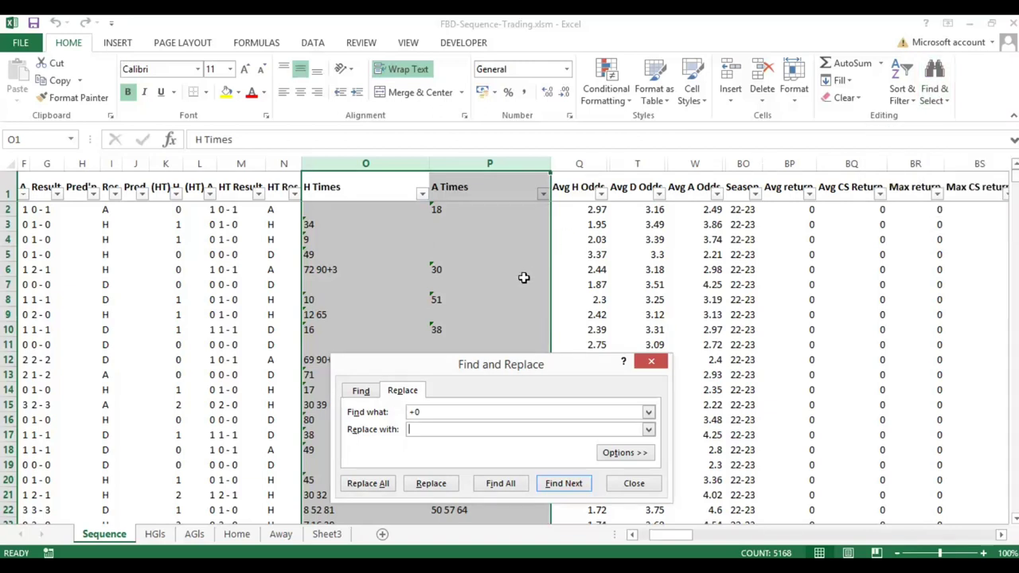
click(466, 432)
click(378, 487)
click(513, 339)
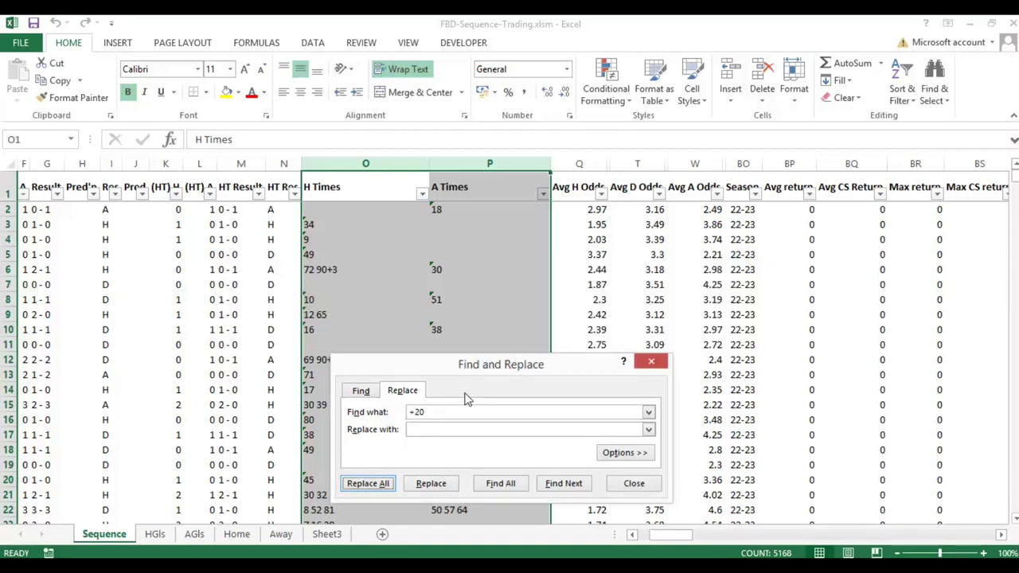
- Replace all +19 and then all +18 suffixes with nothing in the H Times and A Times columns
click(469, 408)
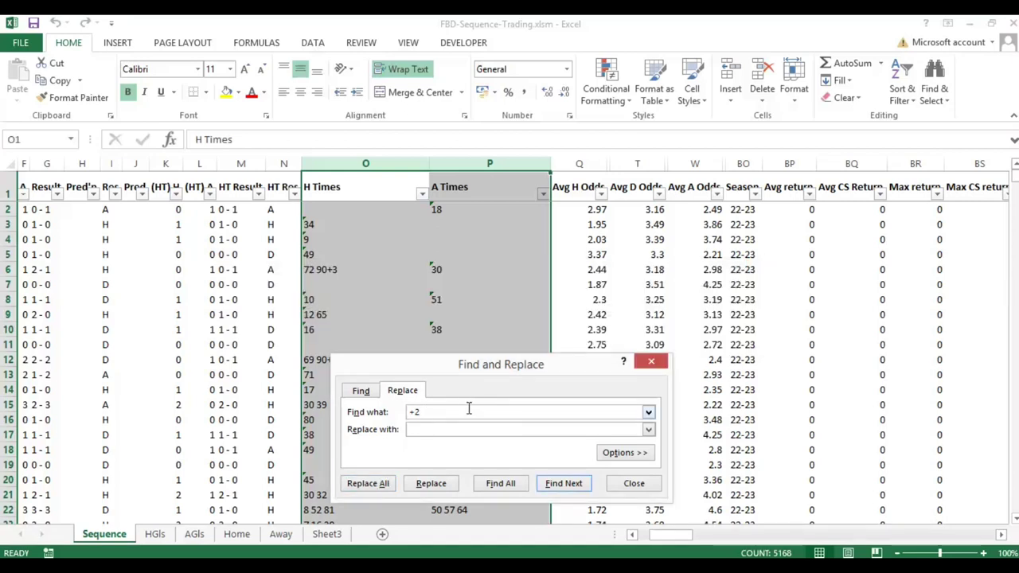
click(380, 489)
click(514, 339)
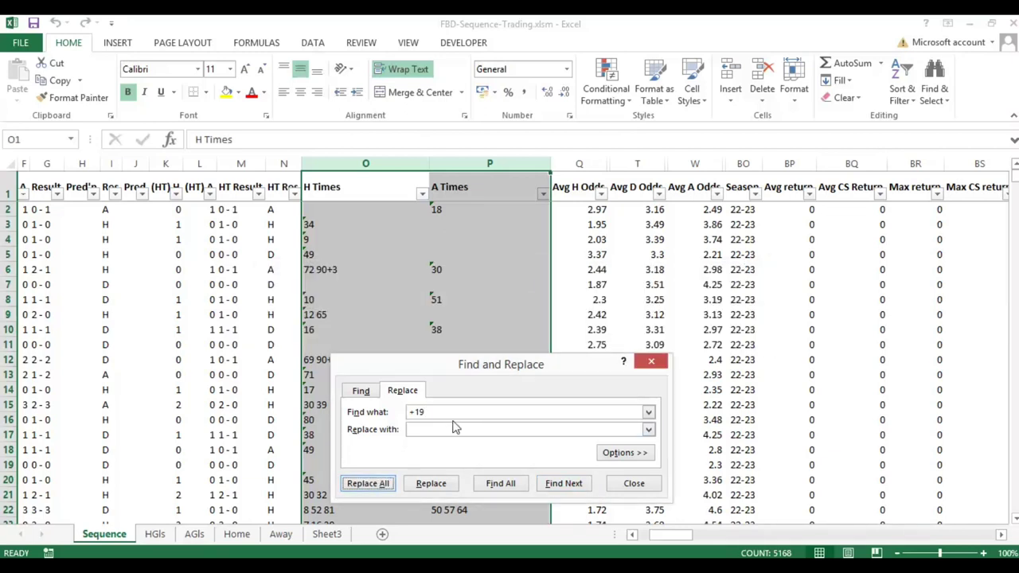
click(454, 413)
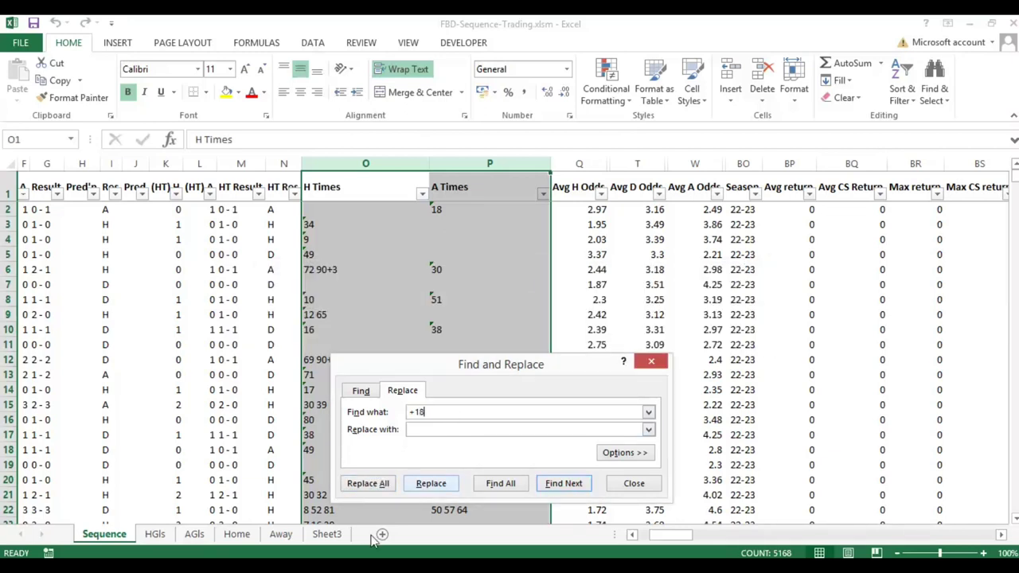
click(369, 484)
click(515, 340)
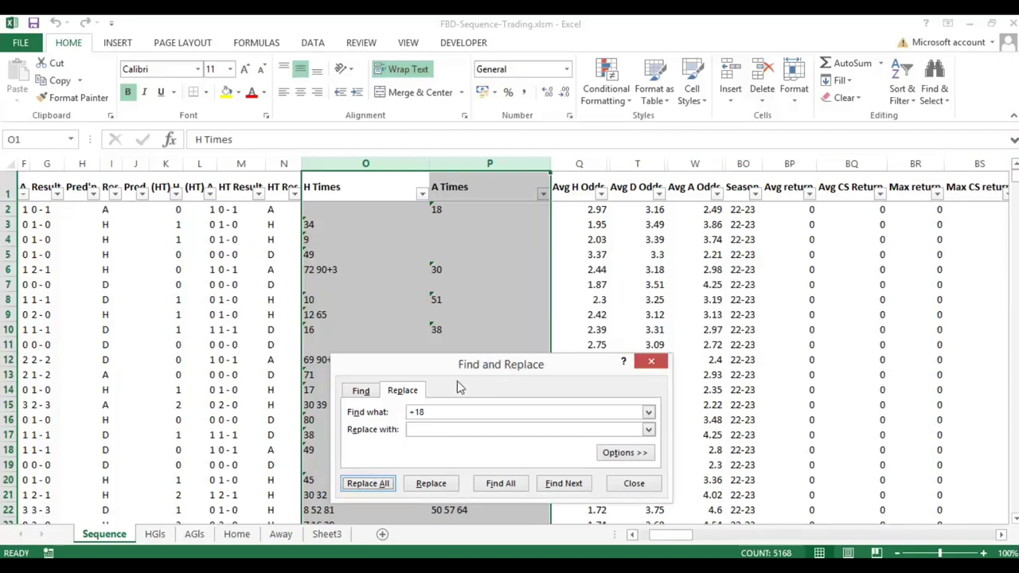
- Replace all +17 and then all +16 suffixes with nothing in the H Times and A Times columns
click(461, 409)
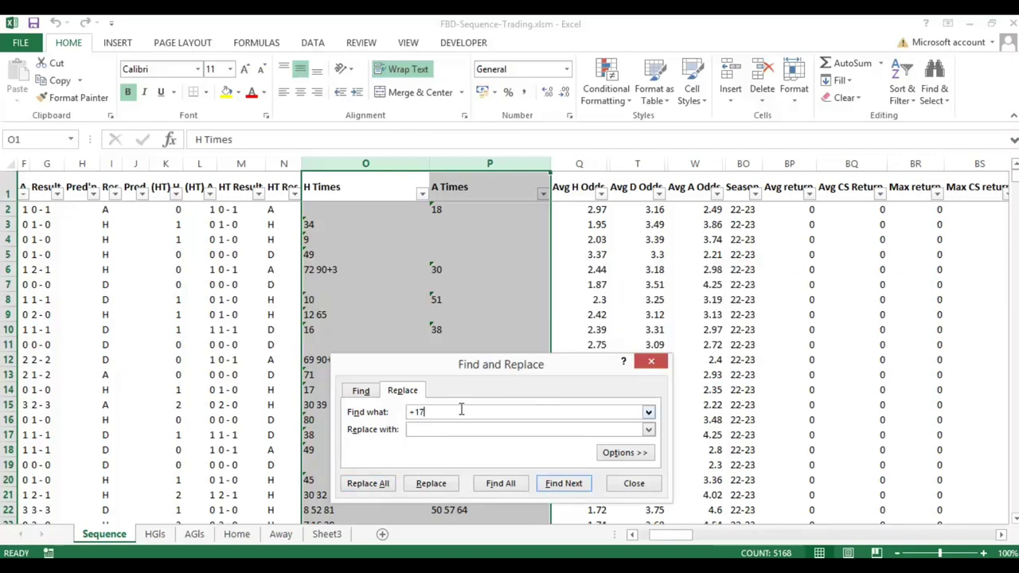
click(367, 483)
click(515, 339)
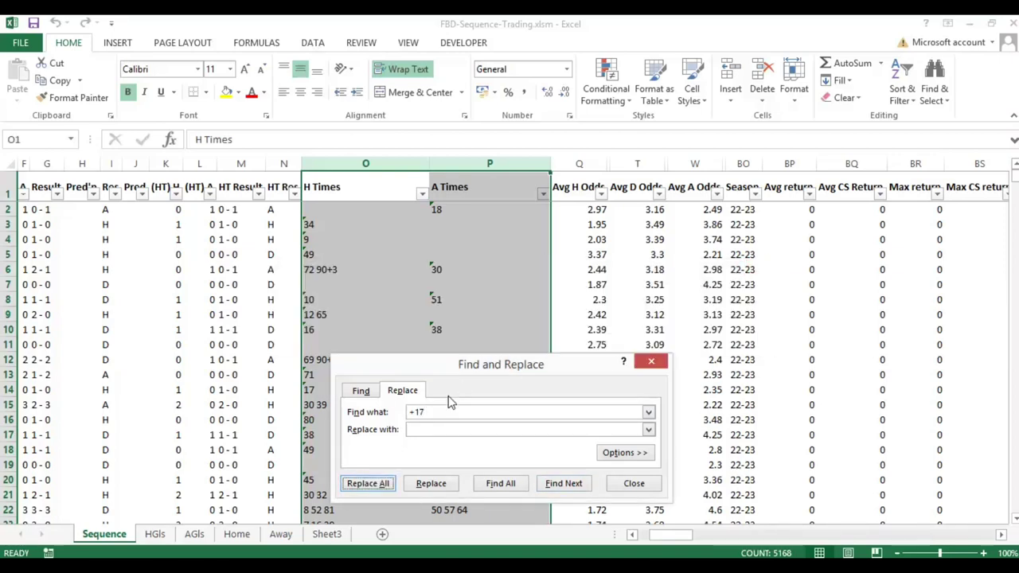
click(447, 412)
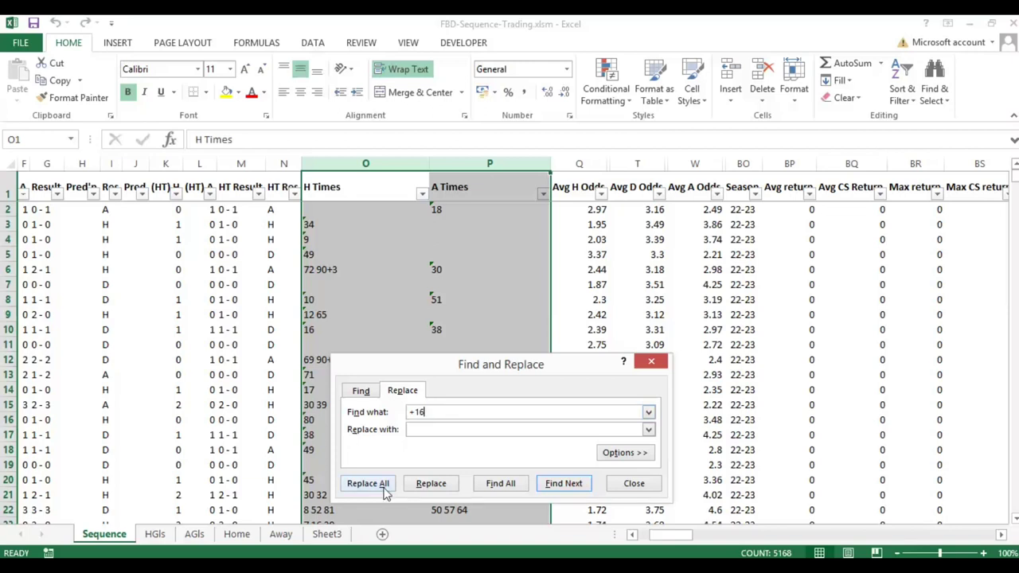
click(368, 483)
click(515, 339)
- Replace all +15 and then all +14 suffixes with nothing in the H Times and A Times columns
click(455, 411)
click(382, 483)
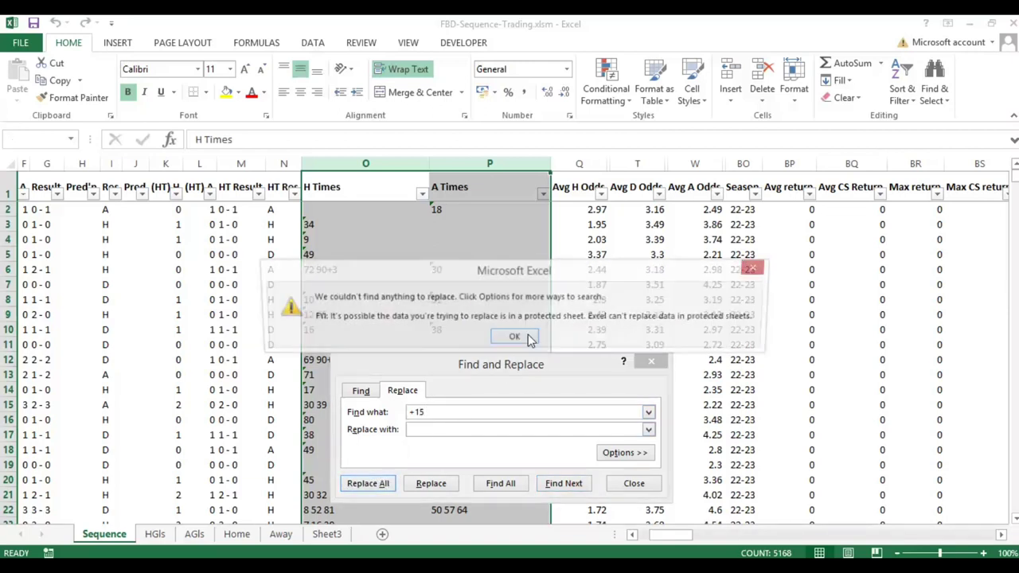
click(516, 338)
click(435, 412)
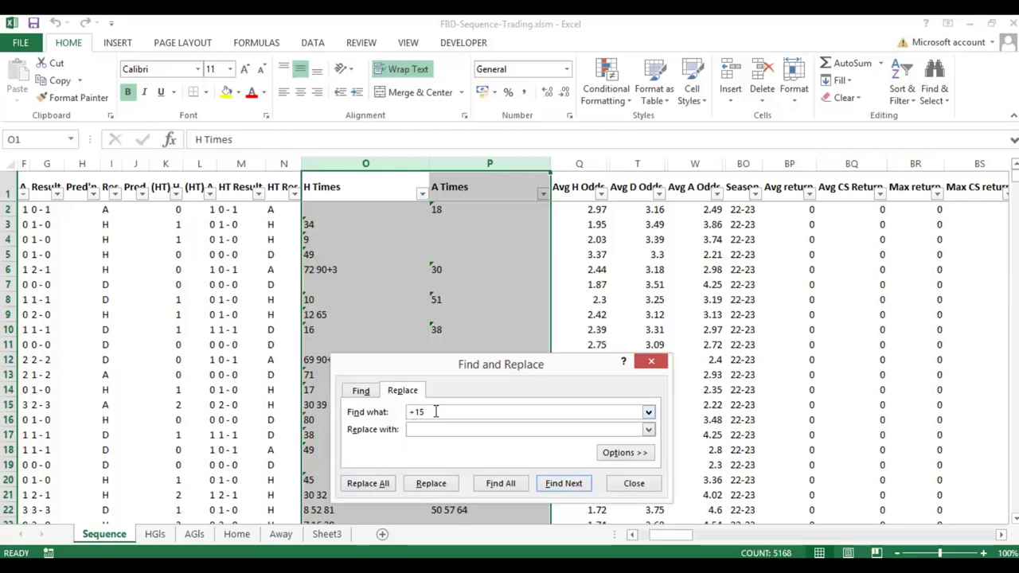
click(365, 483)
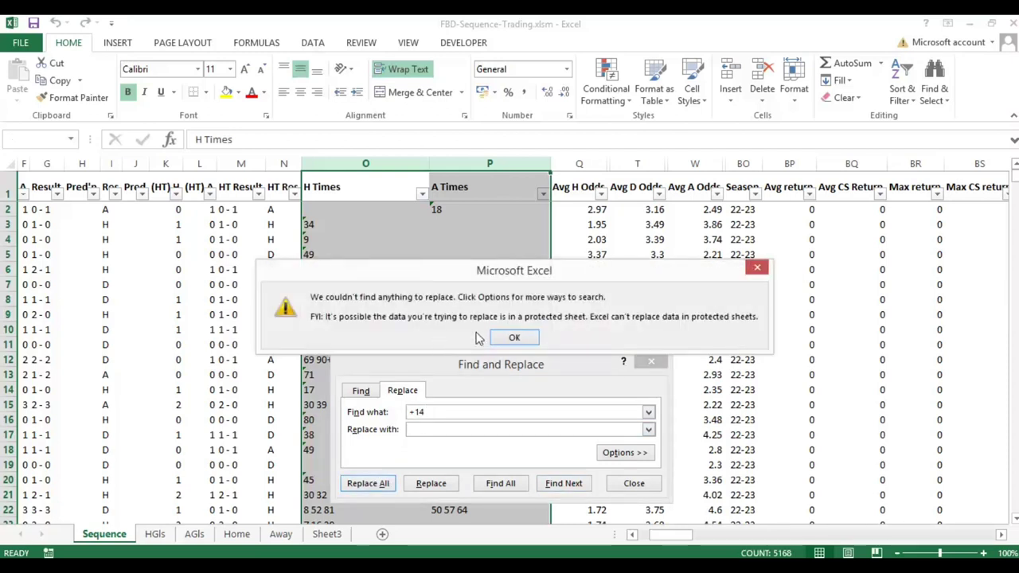
click(502, 338)
- Replace all +13 and then all +12 suffixes with nothing in the H Times and A Times columns
click(471, 410)
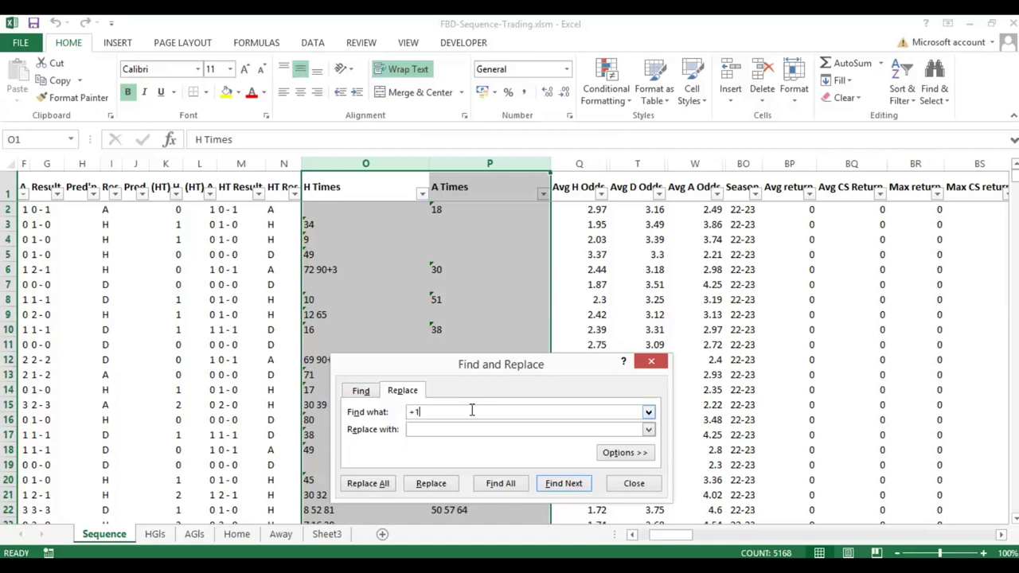
text(3)
click(368, 482)
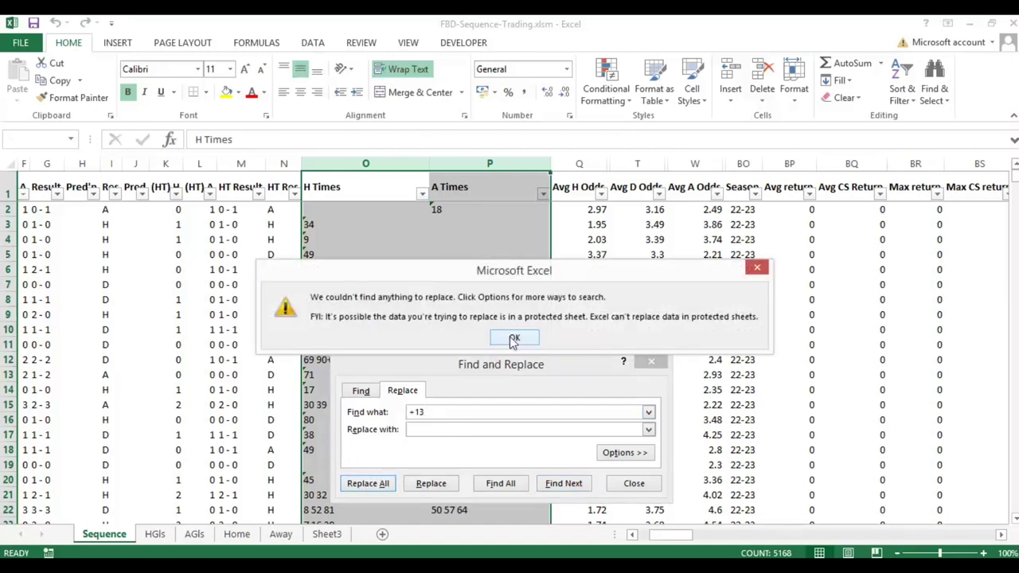
click(513, 337)
click(444, 411)
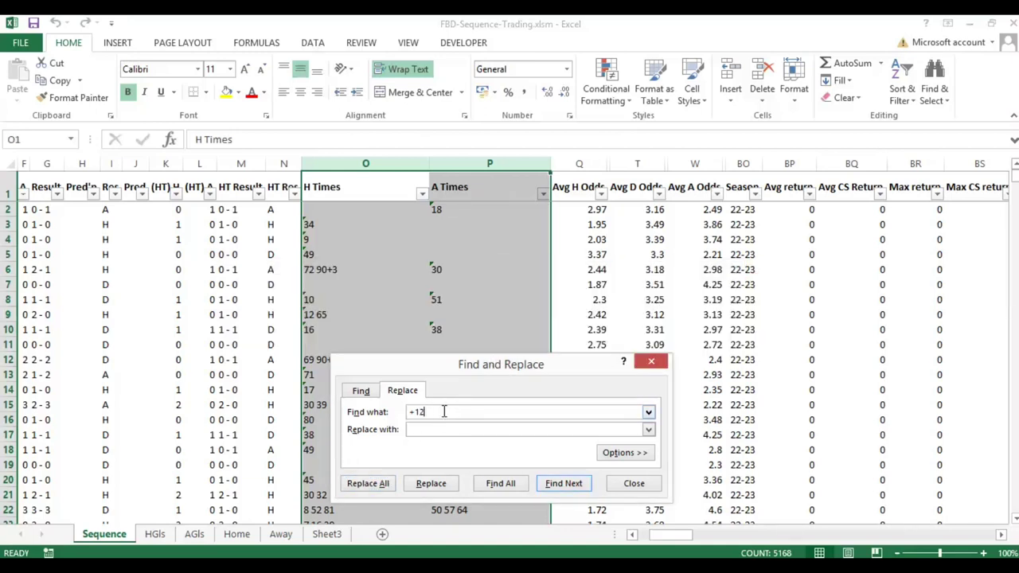
text(2)
click(383, 484)
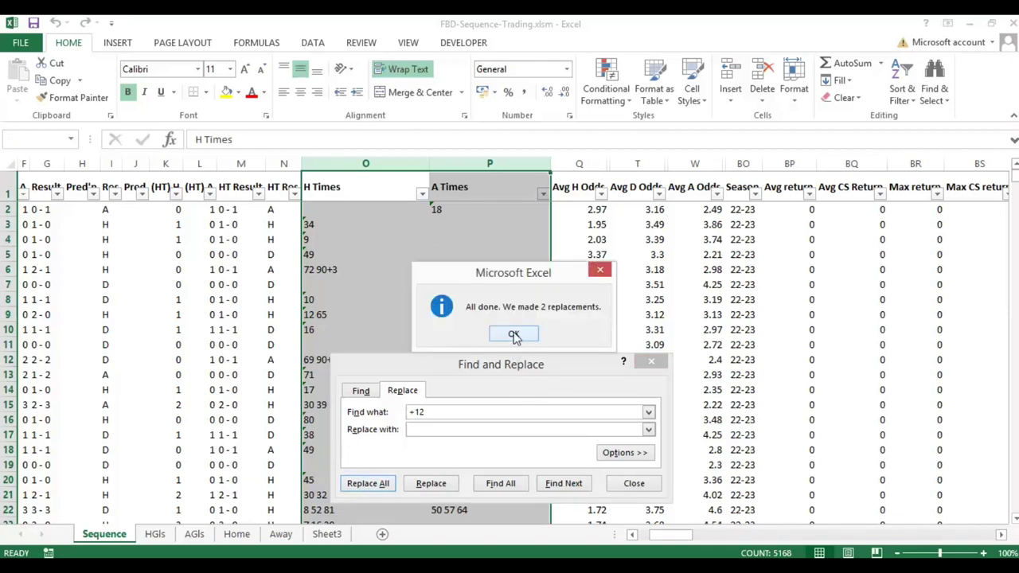
click(514, 336)
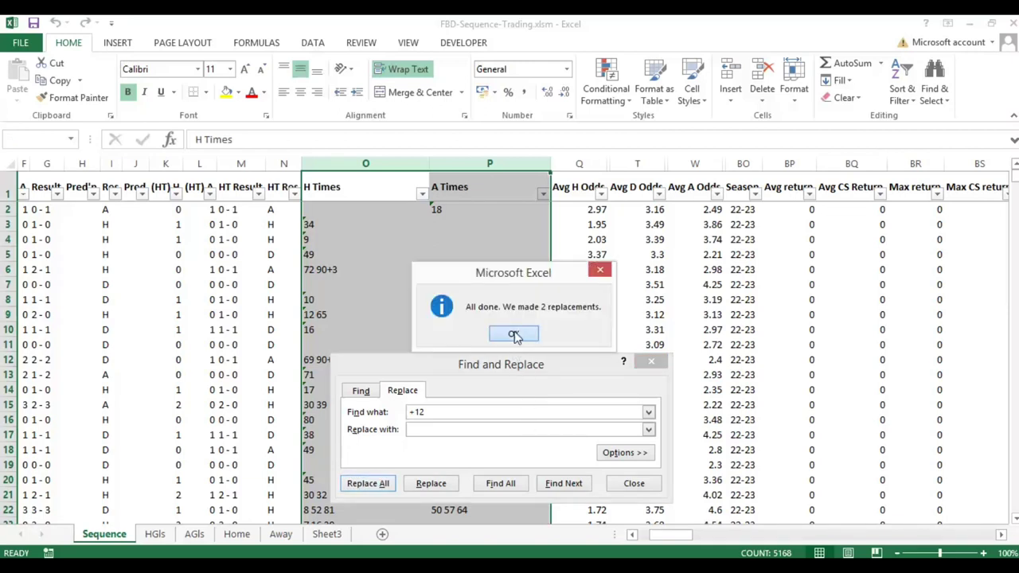
- Replace all +11 and then all +10 suffixes with nothing in the H Times and A Times columns
click(440, 412)
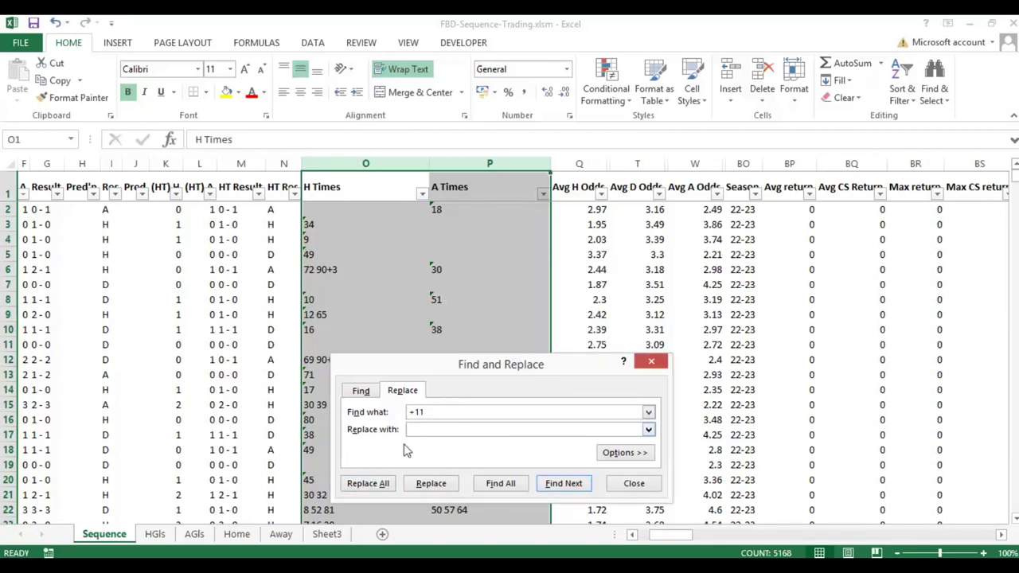
click(368, 483)
click(512, 336)
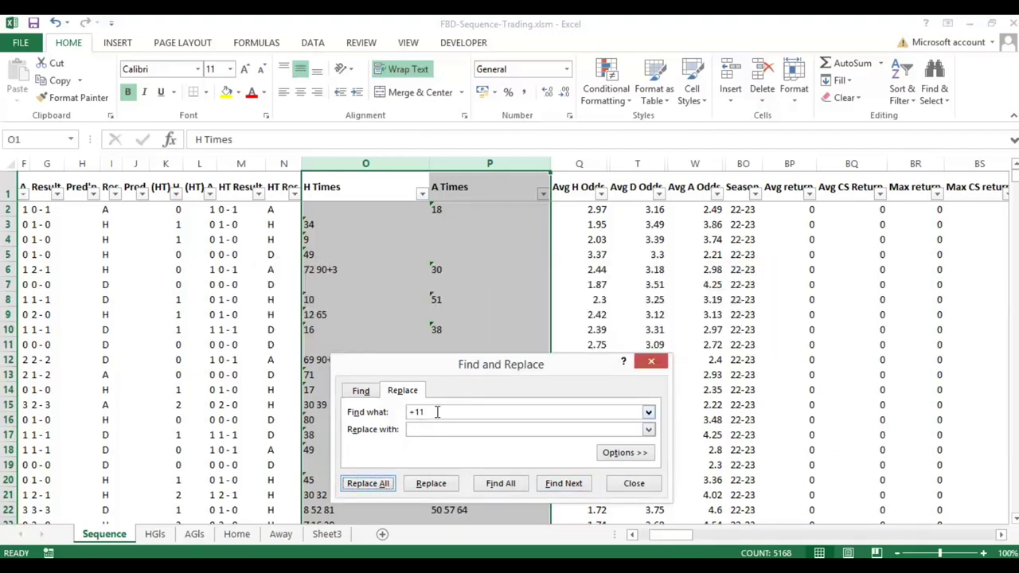
click(438, 412)
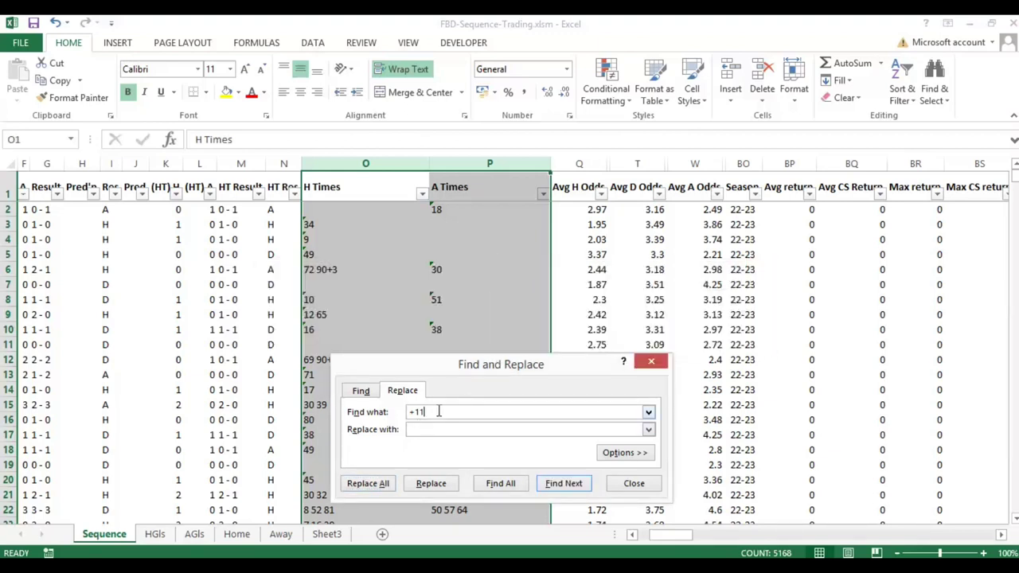
click(378, 476)
click(512, 335)
- Replace all +9 and then all +8 suffixes with nothing in the H Times and A Times columns
click(429, 412)
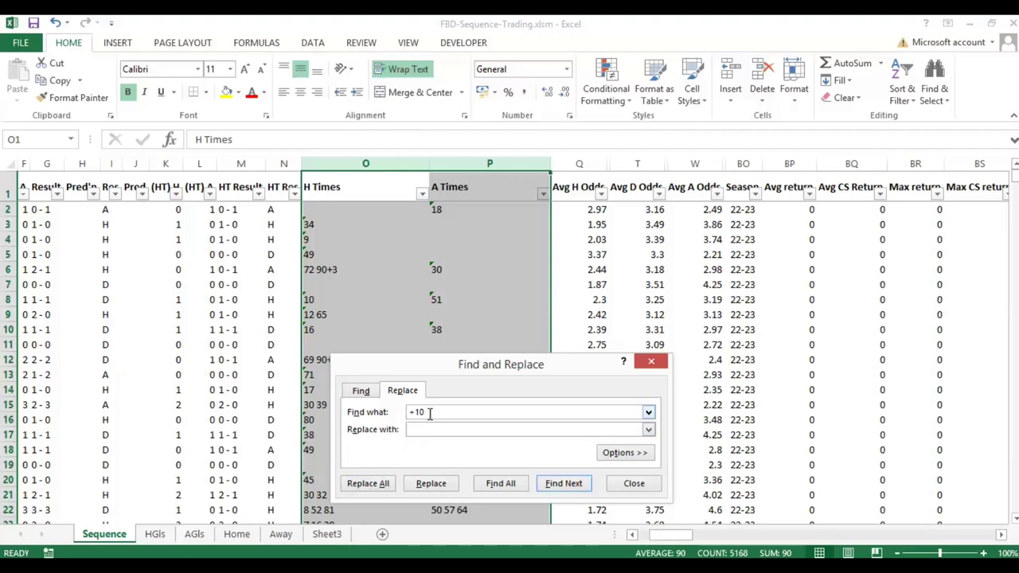
click(381, 482)
click(511, 335)
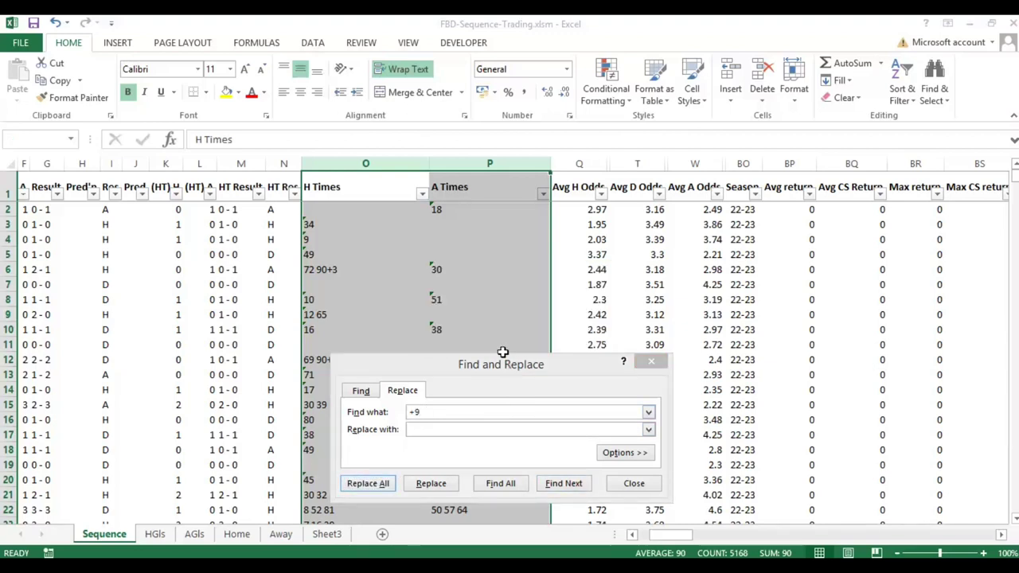
click(471, 411)
key(BackSpace)
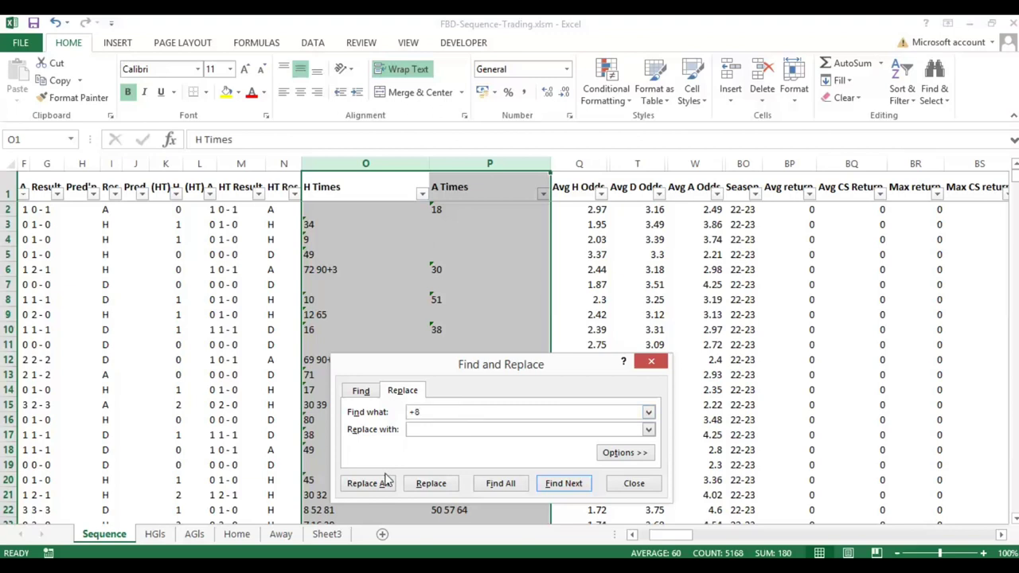
click(381, 482)
click(512, 336)
- Replace all +7 and then all +6 suffixes with nothing in the H Times and A Times columns
click(460, 410)
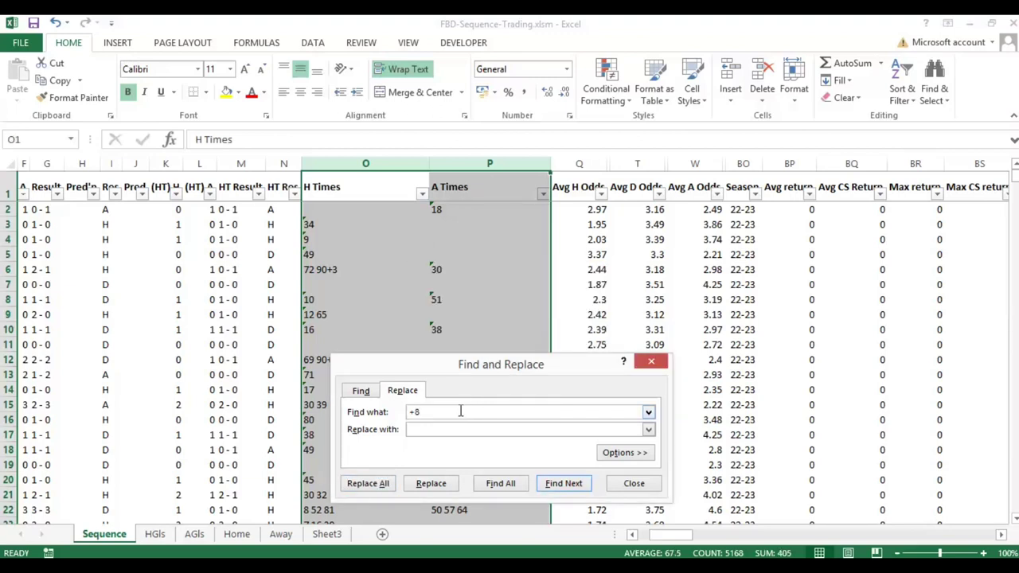
click(374, 483)
click(514, 335)
click(454, 410)
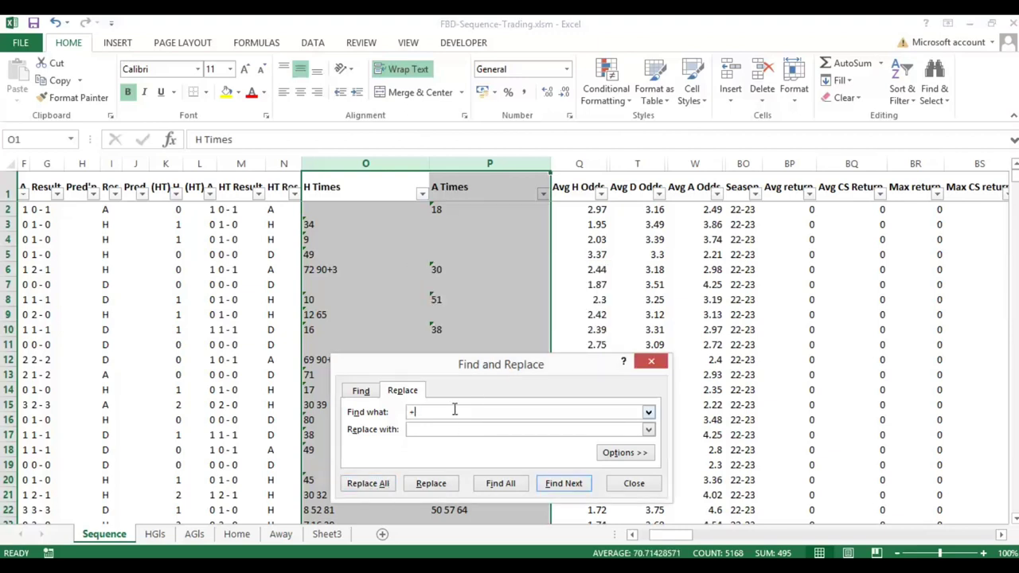
click(366, 483)
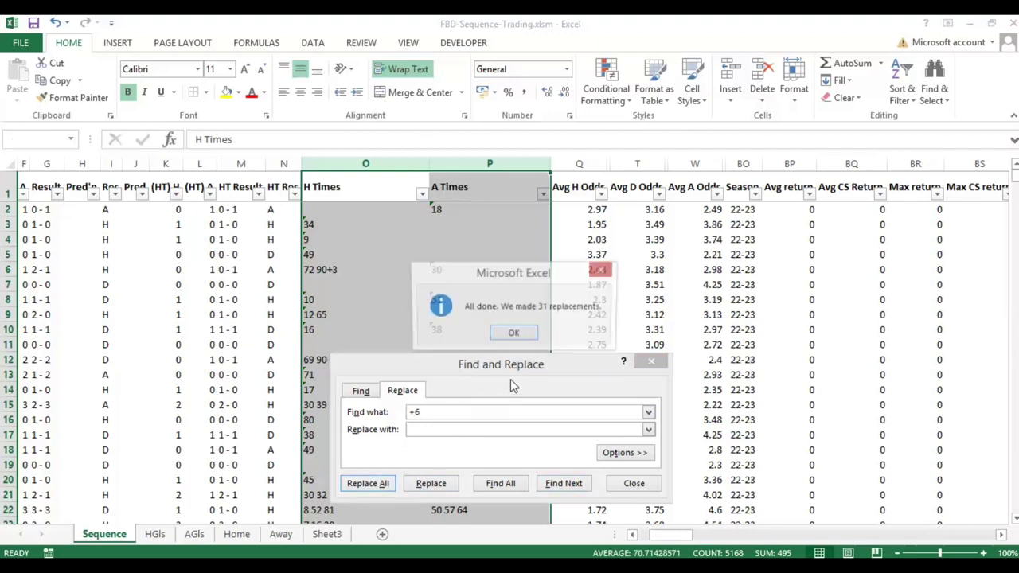
click(513, 335)
- Replace all +5 and then all +4 suffixes with nothing in the H Times and A Times columns
click(443, 411)
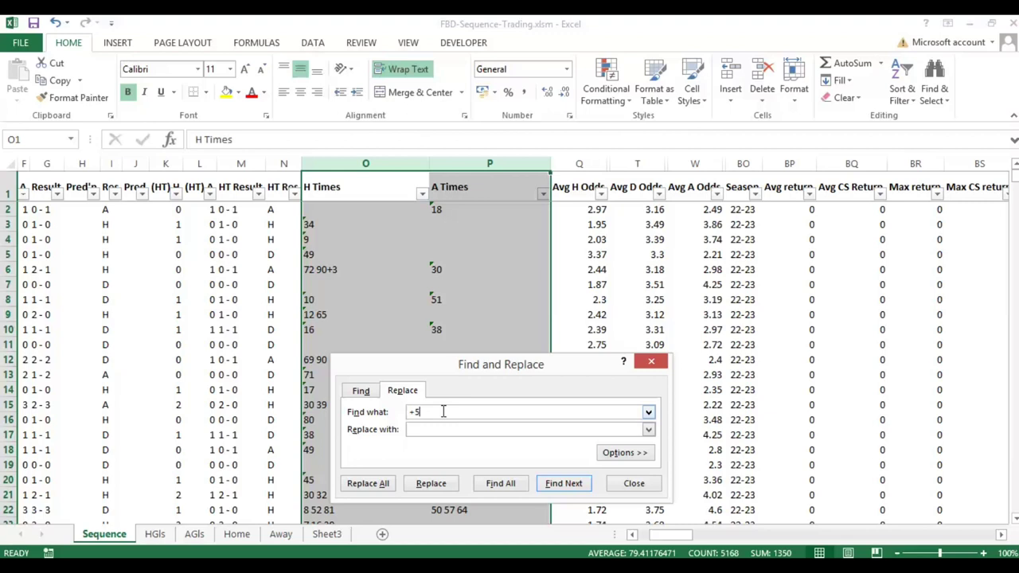
click(367, 483)
click(514, 335)
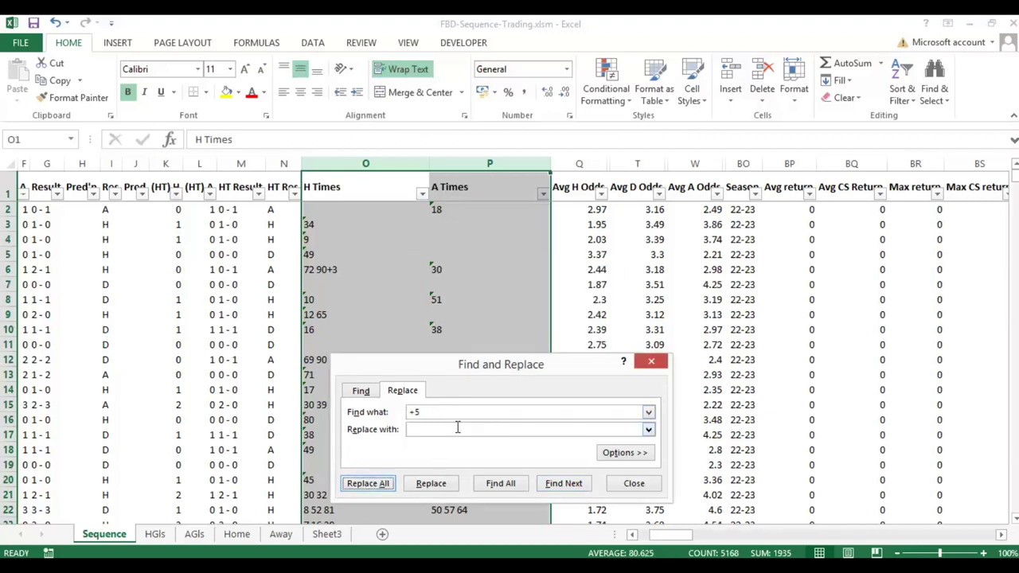
click(456, 412)
text(4)
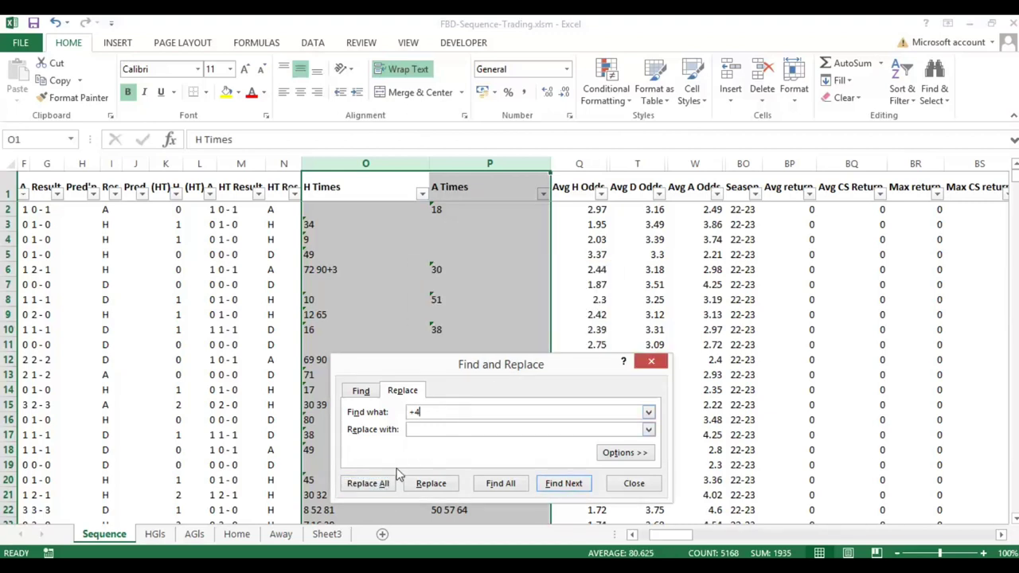
click(378, 484)
click(514, 335)
- Replace all +3 and then all +2 suffixes with nothing in the H Times and A Times columns
click(434, 412)
text(3)
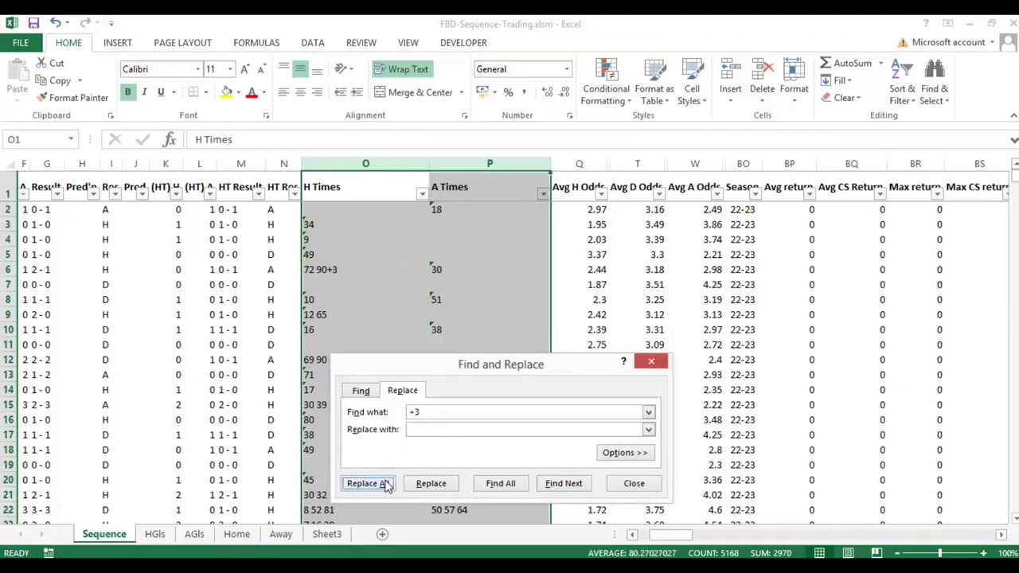
click(382, 483)
click(514, 335)
click(434, 411)
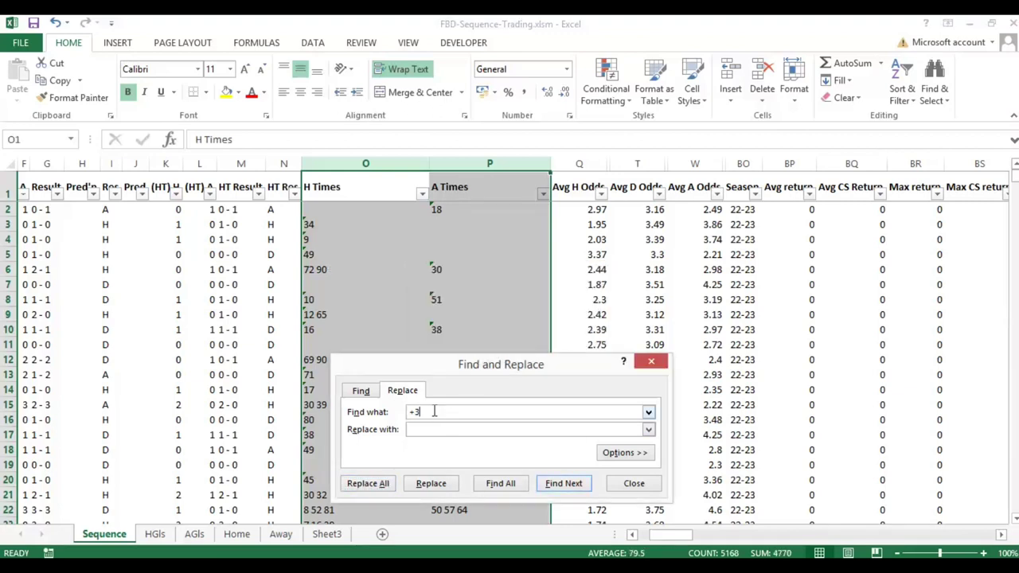
text(2)
click(368, 483)
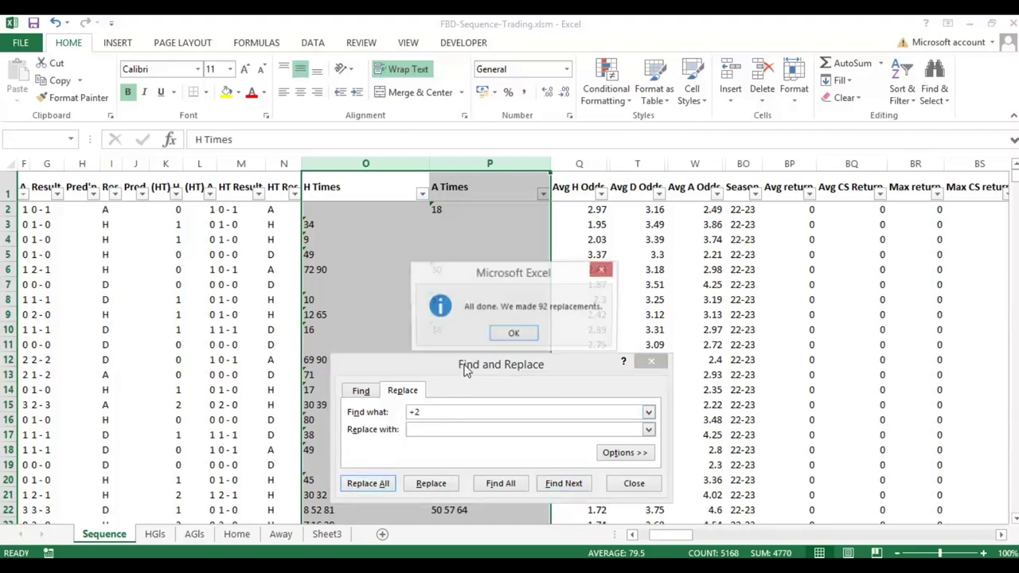
click(514, 335)
- Replace all +1 suffixes with nothing in the H Times and A Times columns
double_click(459, 412)
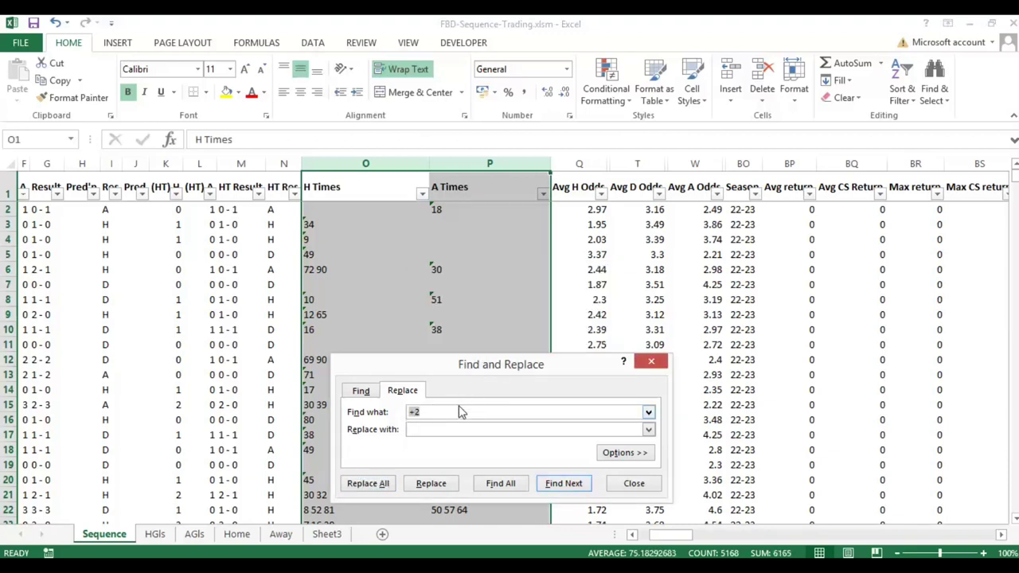
text(+1)
click(366, 483)
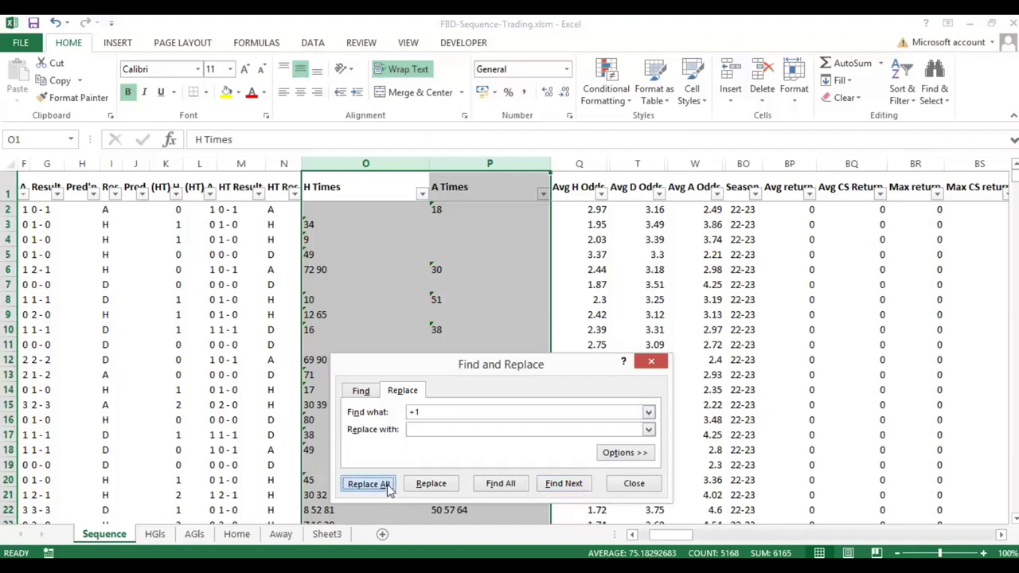
- Search the H Times and A Times columns for any remaining + signs
click(514, 334)
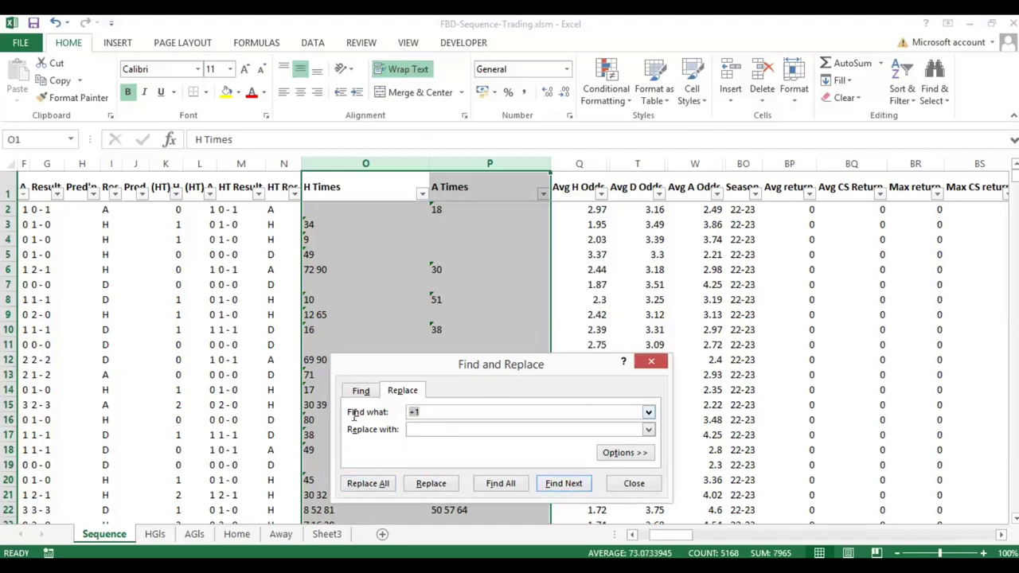
click(365, 391)
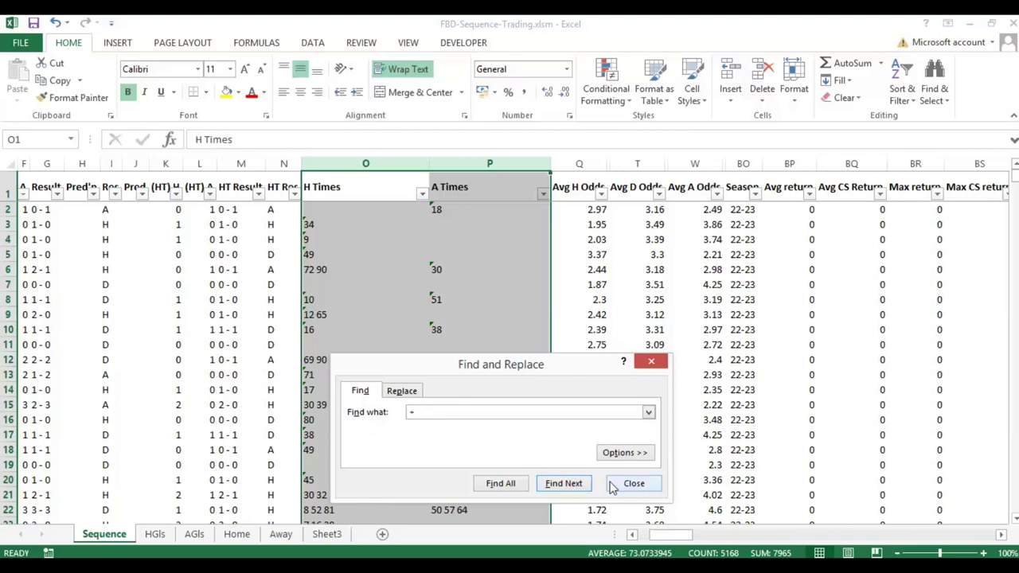
click(564, 484)
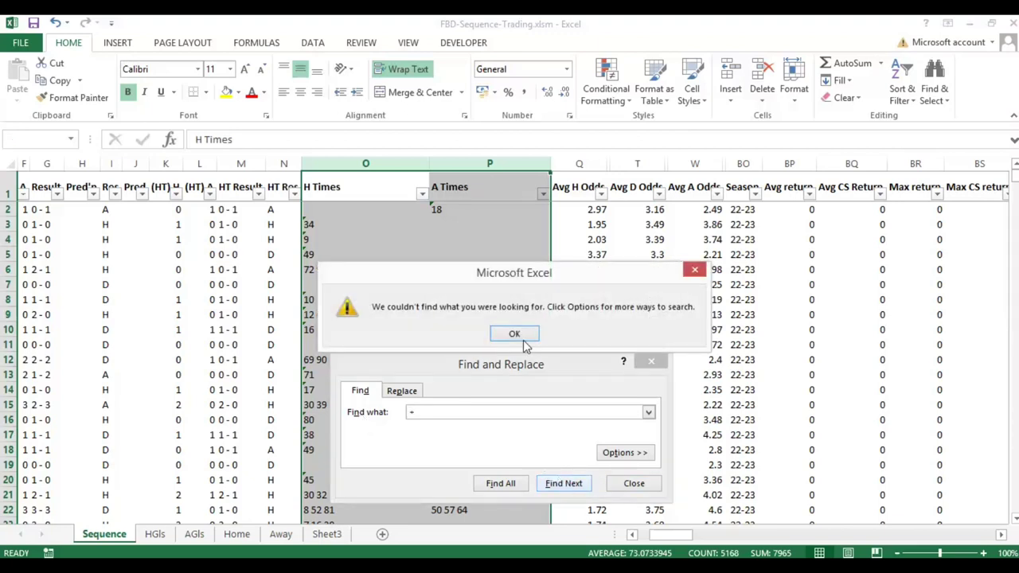
click(516, 333)
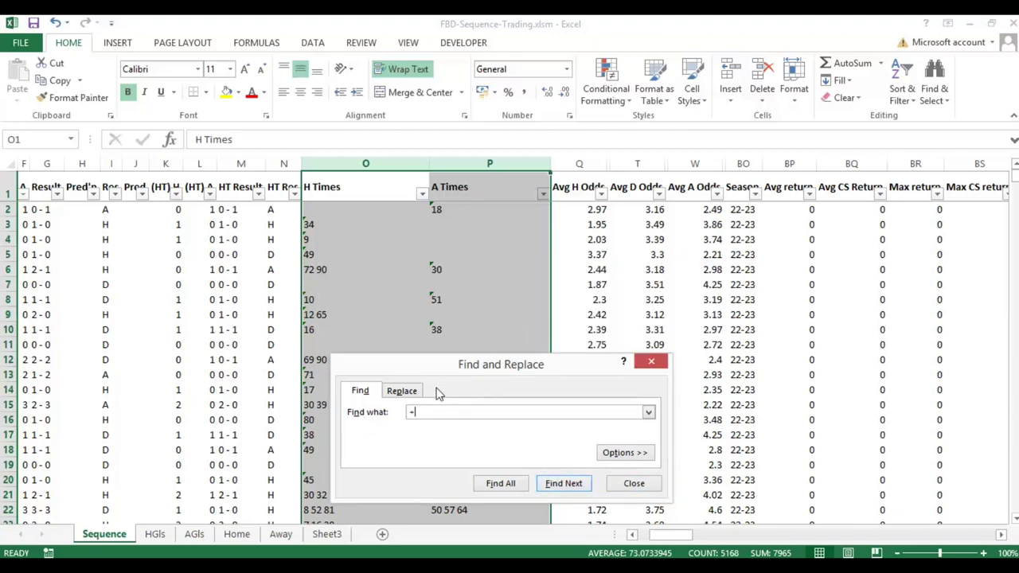
click(651, 362)
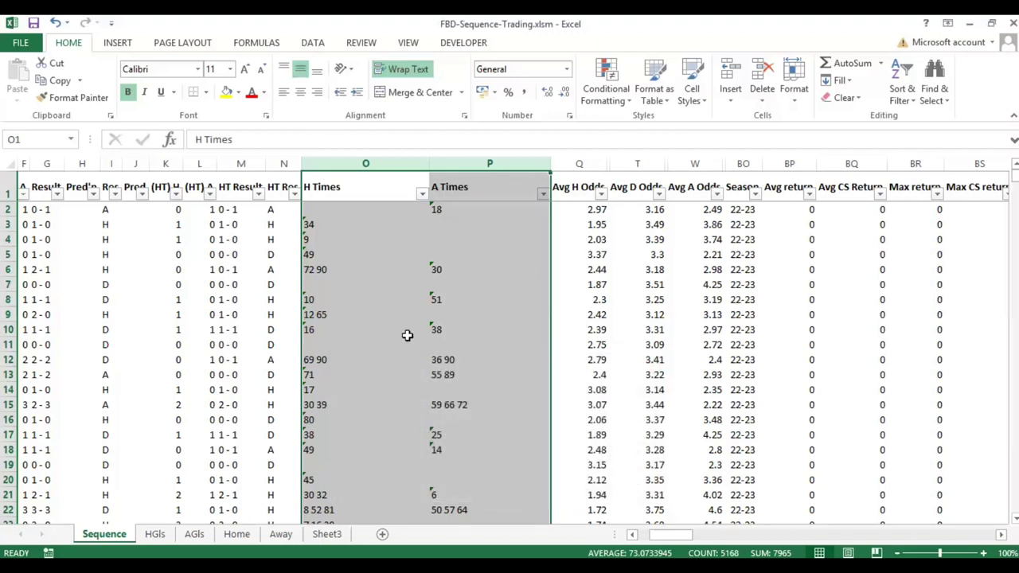
click(396, 326)
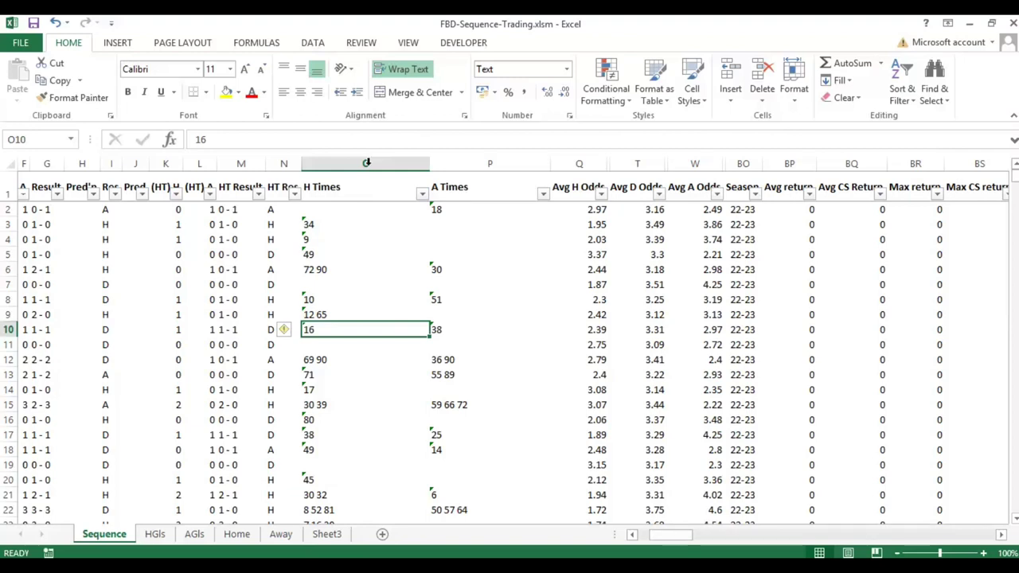
click(324, 403)
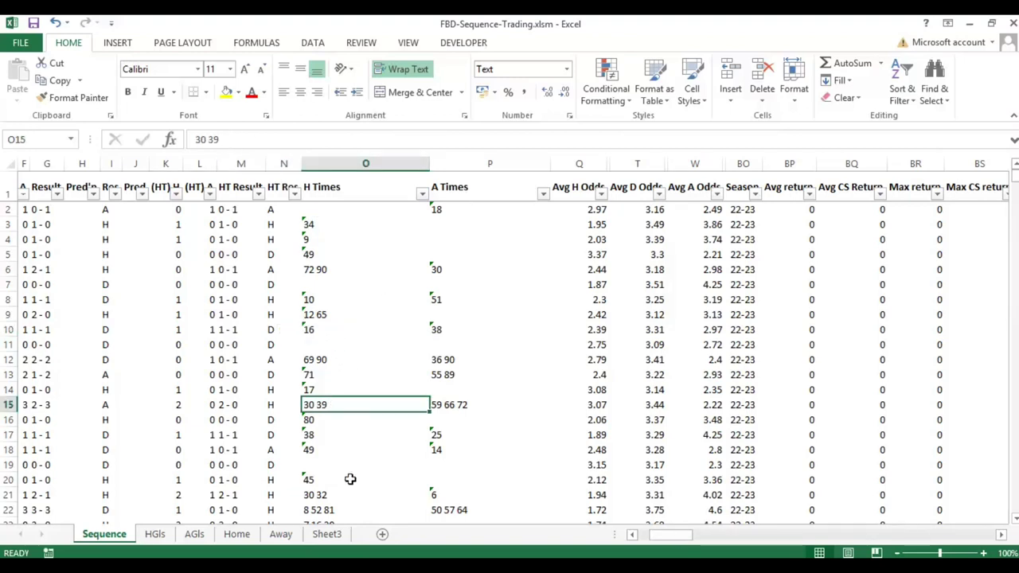
click(348, 507)
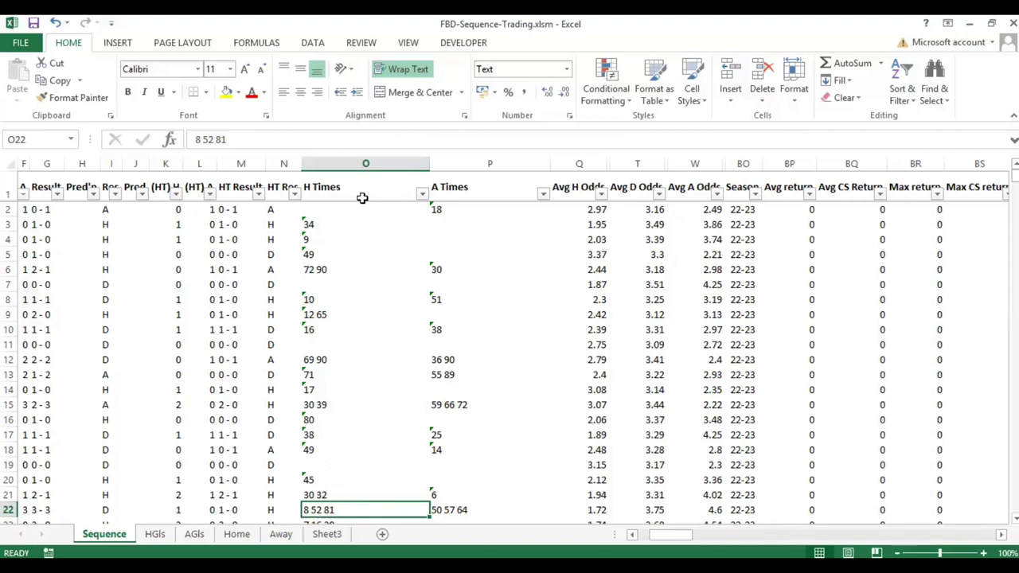
- Copy the whole H Times column and paste it as values into column A of a new worksheet
click(363, 162)
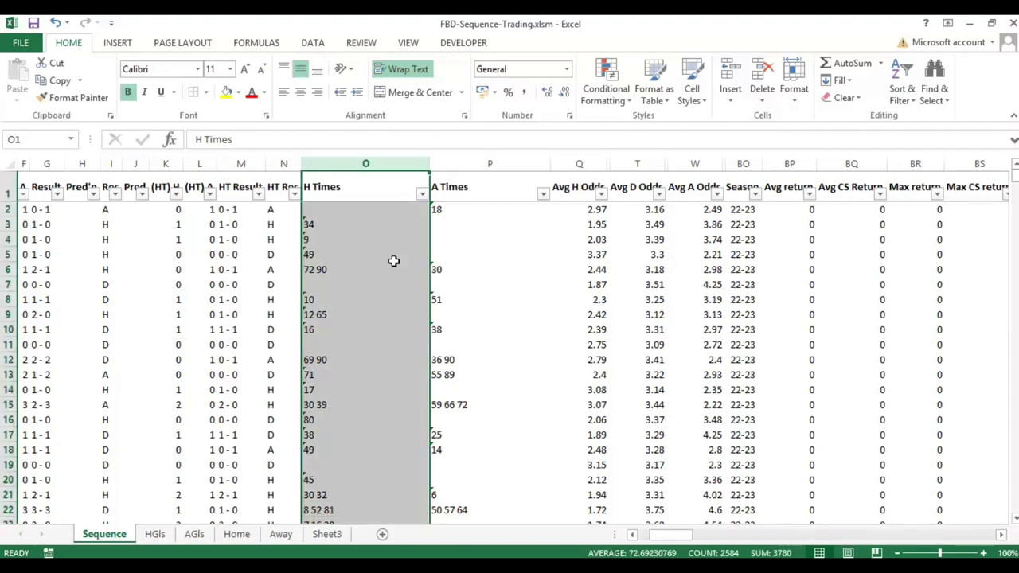
key(ctrl+c)
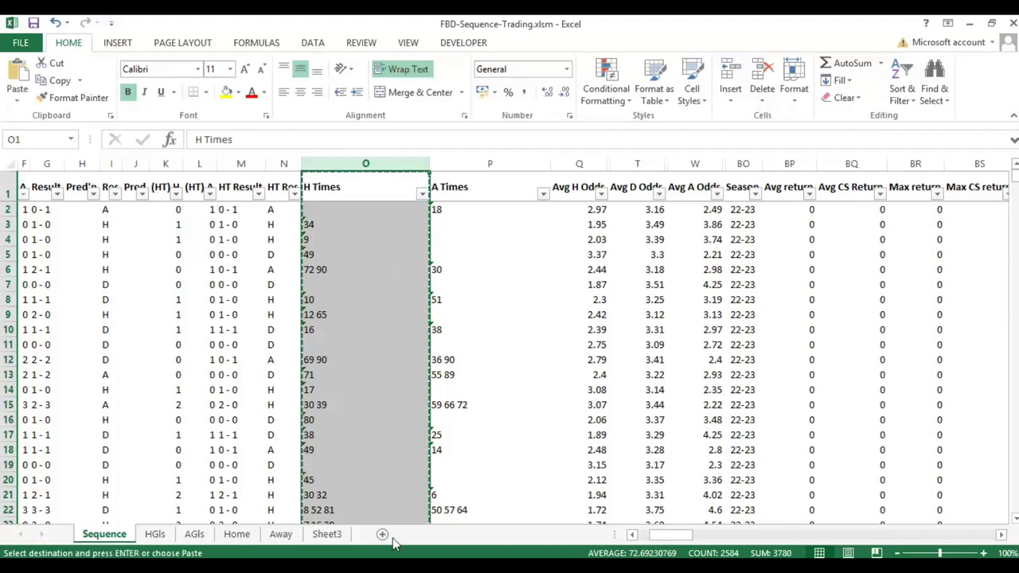
click(431, 534)
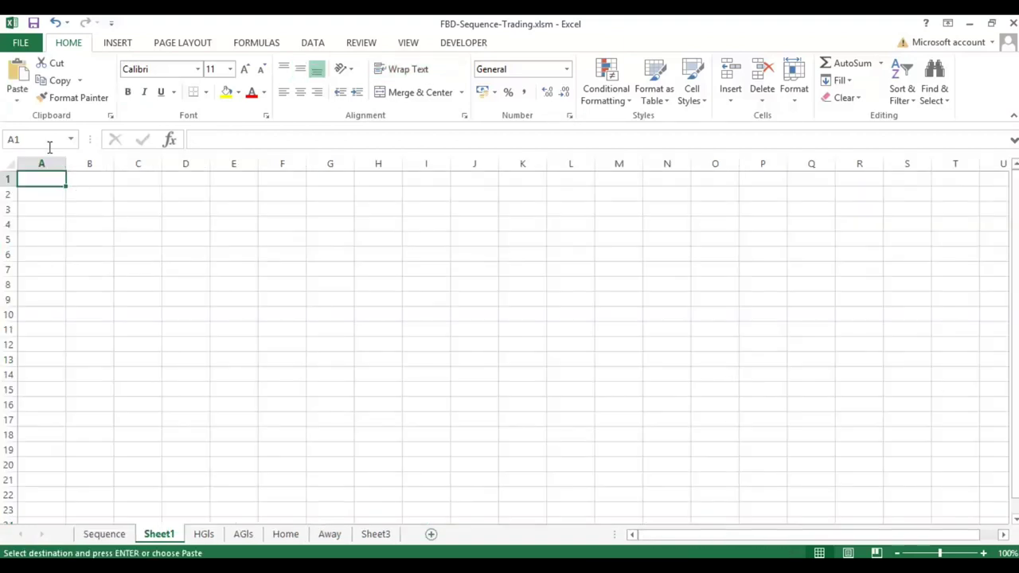
click(18, 105)
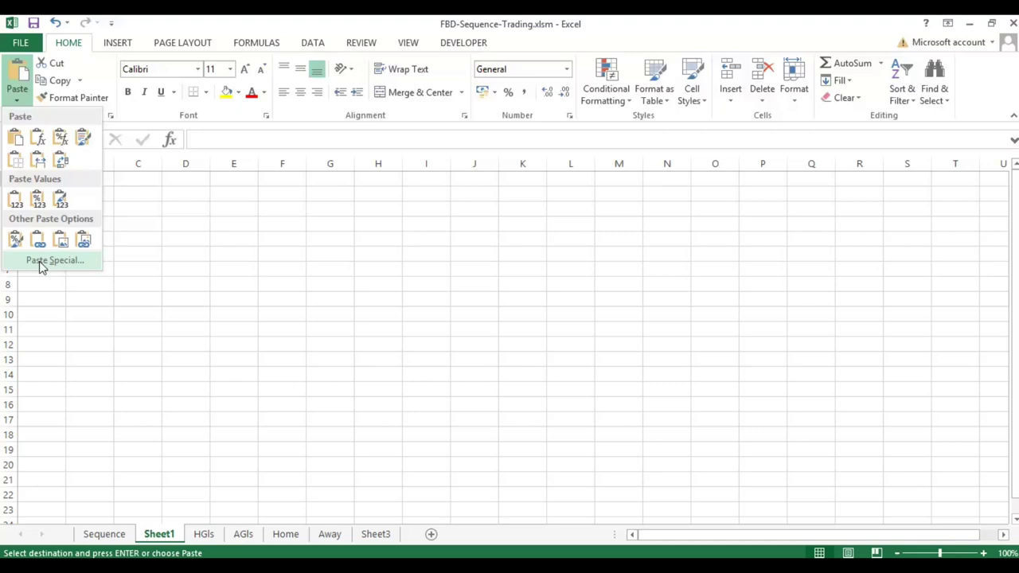
click(17, 201)
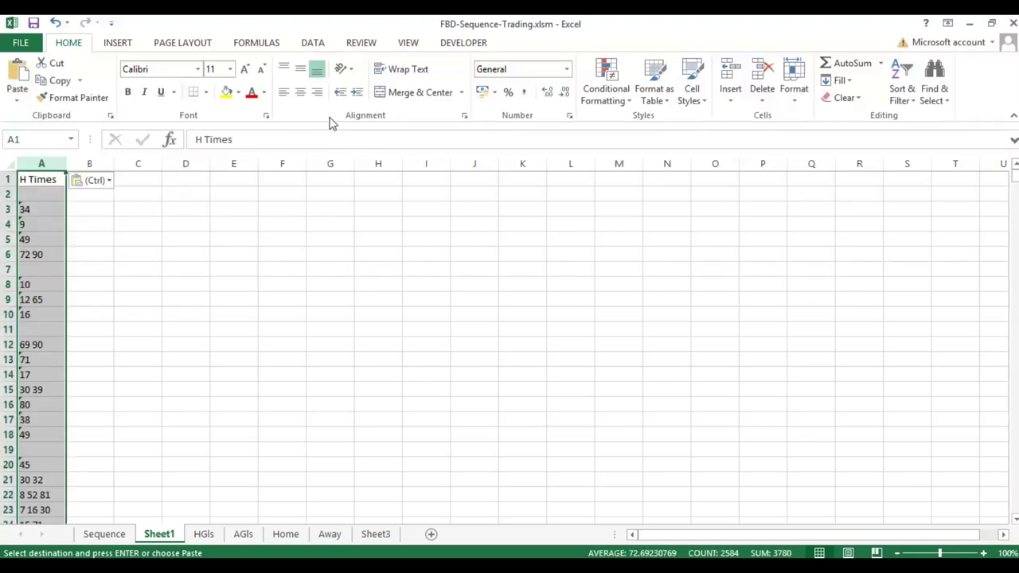
- Split the H Times values in column A into separate columns with Text to Columns, delimited by spaces
click(313, 43)
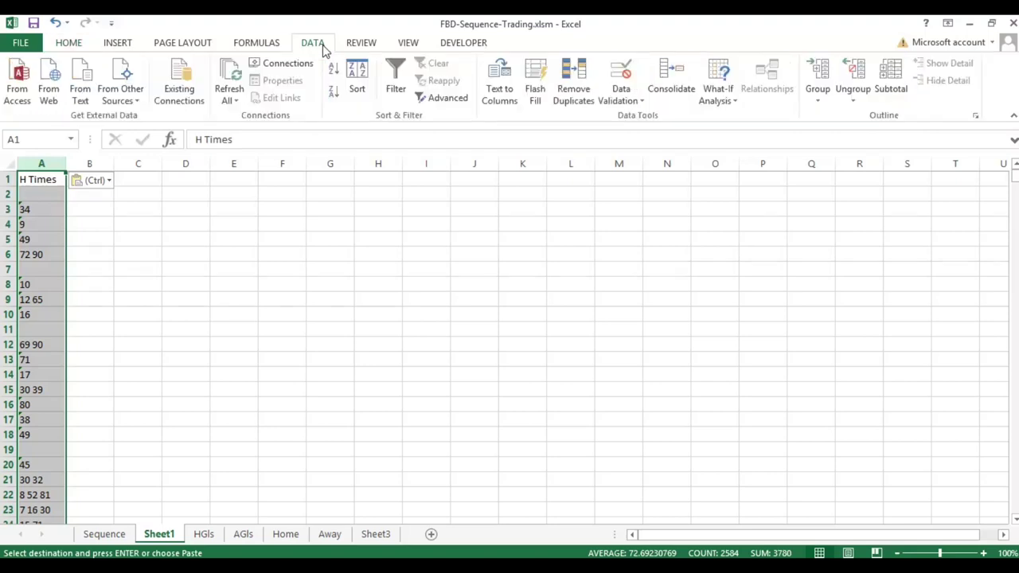
click(495, 97)
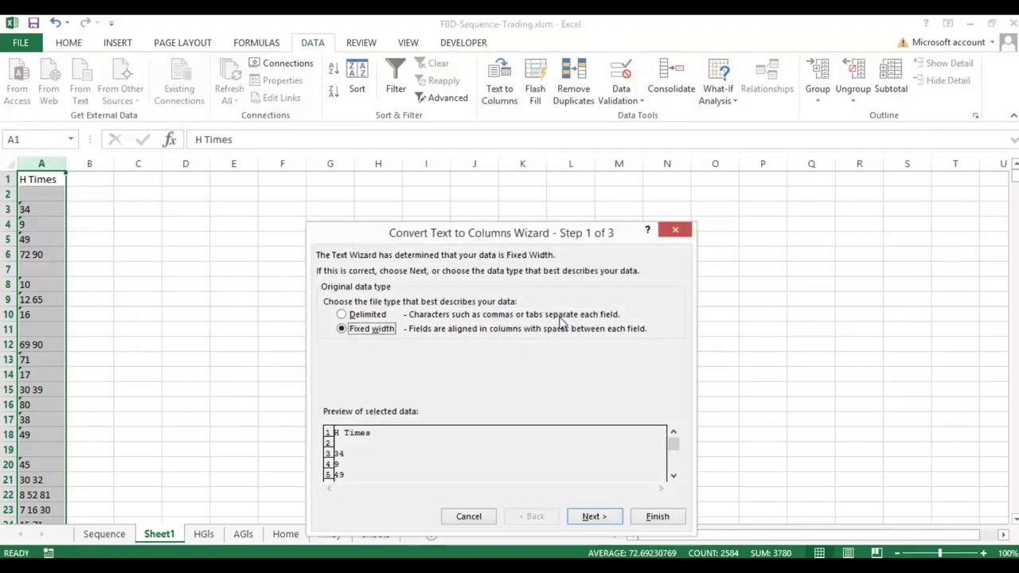
click(353, 316)
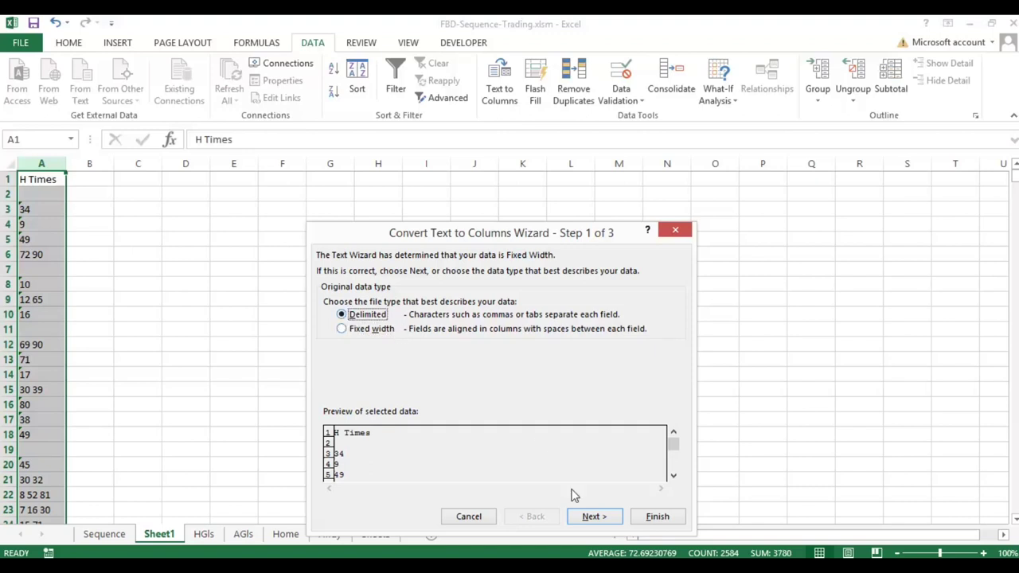
click(595, 517)
click(345, 342)
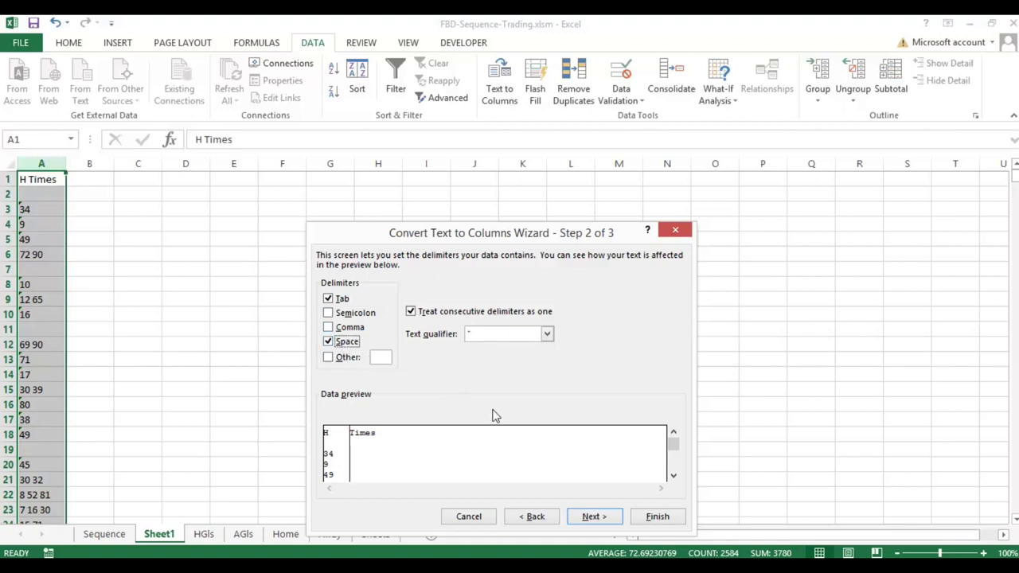
click(658, 517)
scroll(173, 279, down, 7)
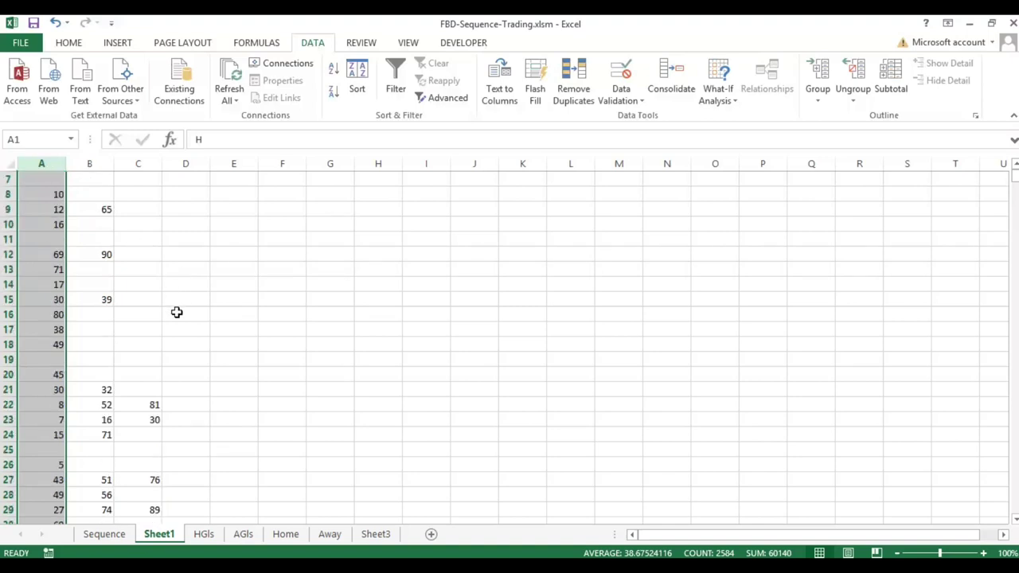
scroll(209, 344, up, 7)
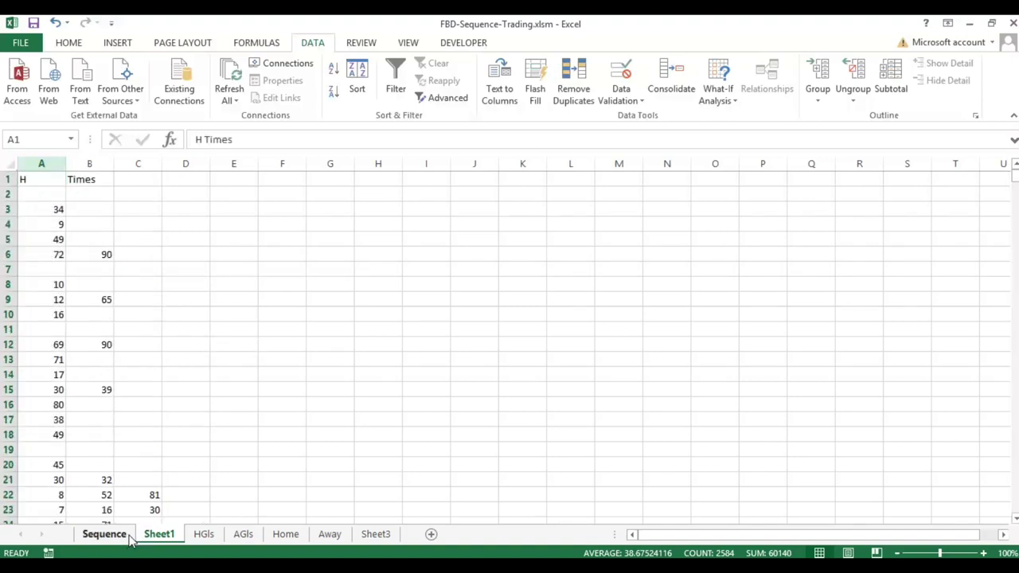
- Copy the split home goal times in A2:L2584 of Sheet1, matching the twelve H1 to H12 columns of the Sequence sheet
click(104, 535)
drag(673, 538, 804, 538)
drag(328, 209, 516, 212)
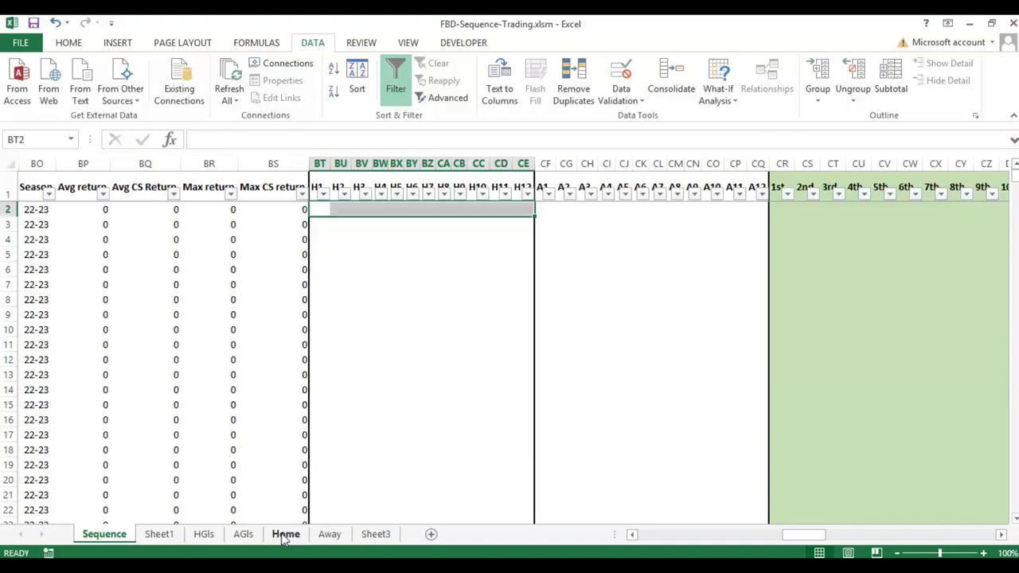
click(158, 534)
drag(34, 193, 550, 191)
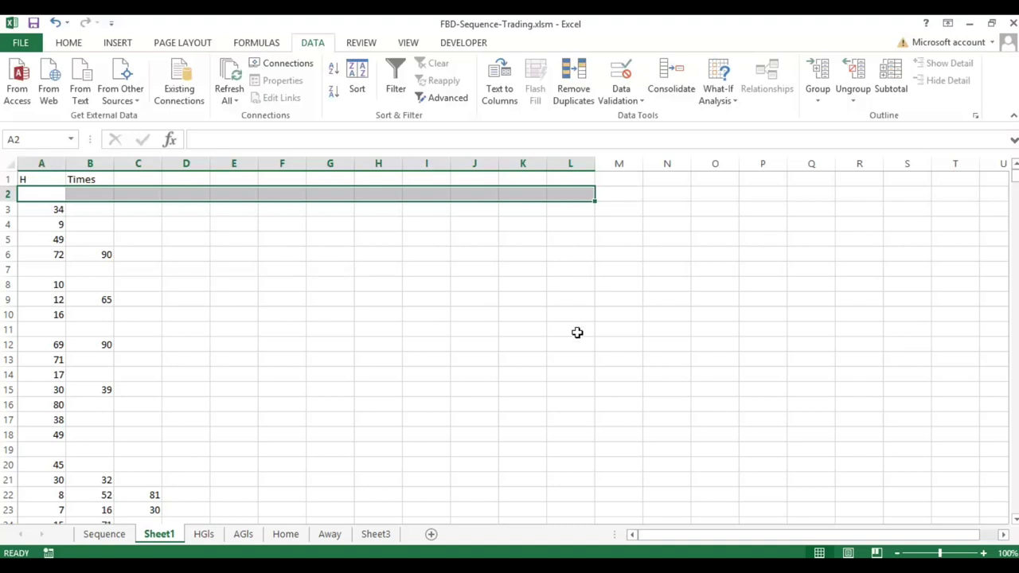
key(ctrl+shift+End)
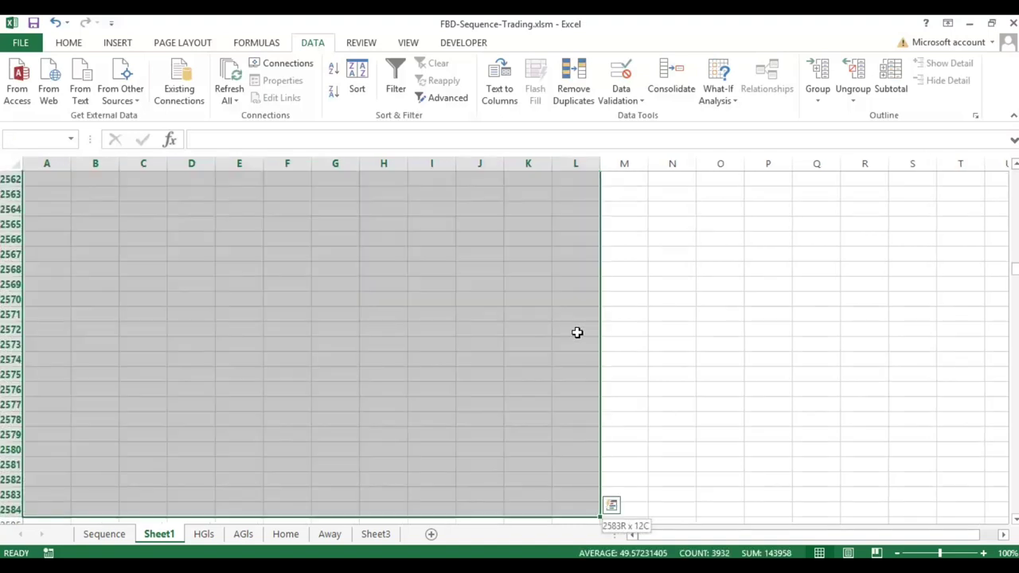
key(ctrl+c)
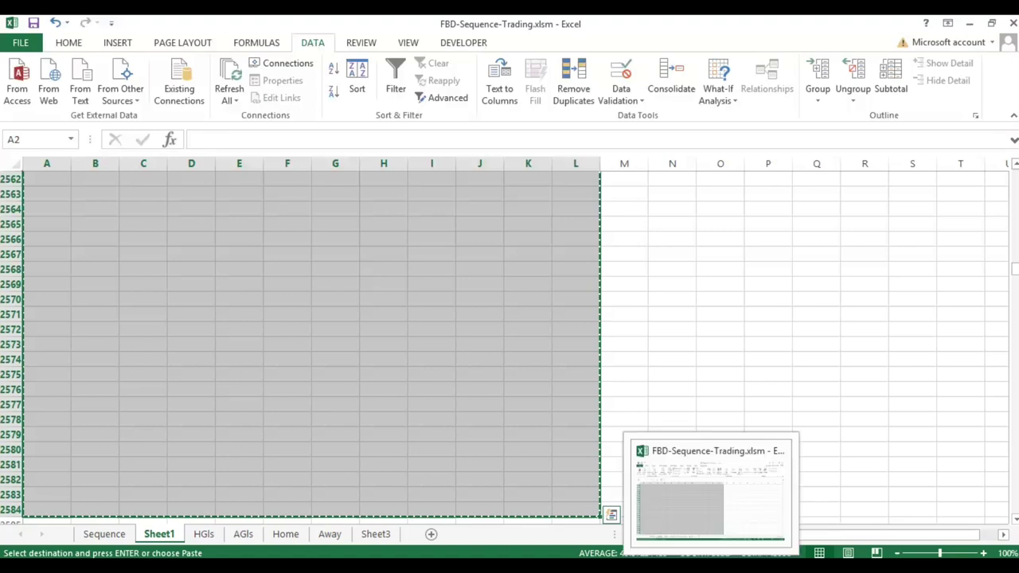
- Paste the copied home goal times as values into the Sequence sheet's H1 to H12 columns, starting at BT2
click(111, 535)
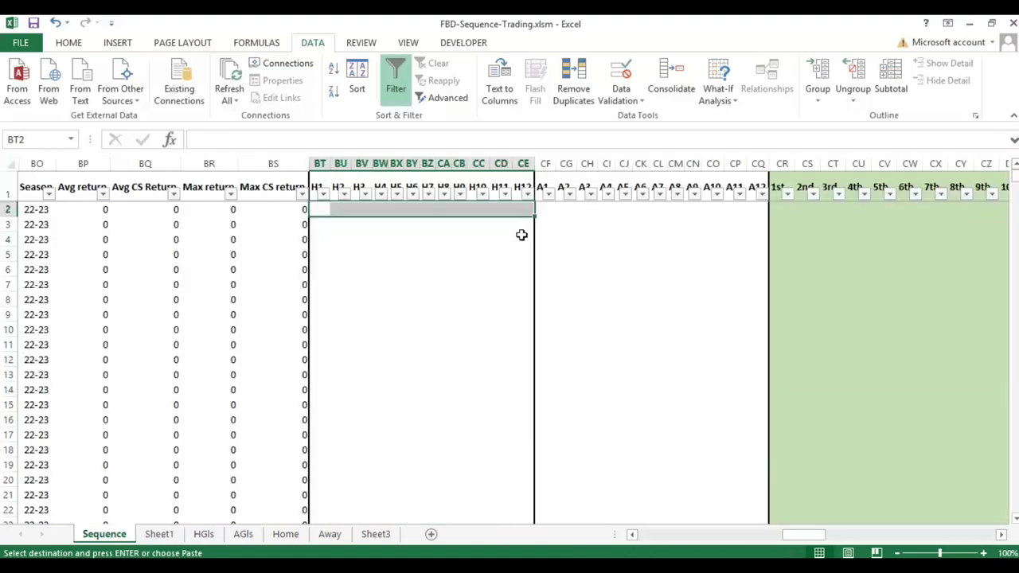
click(320, 209)
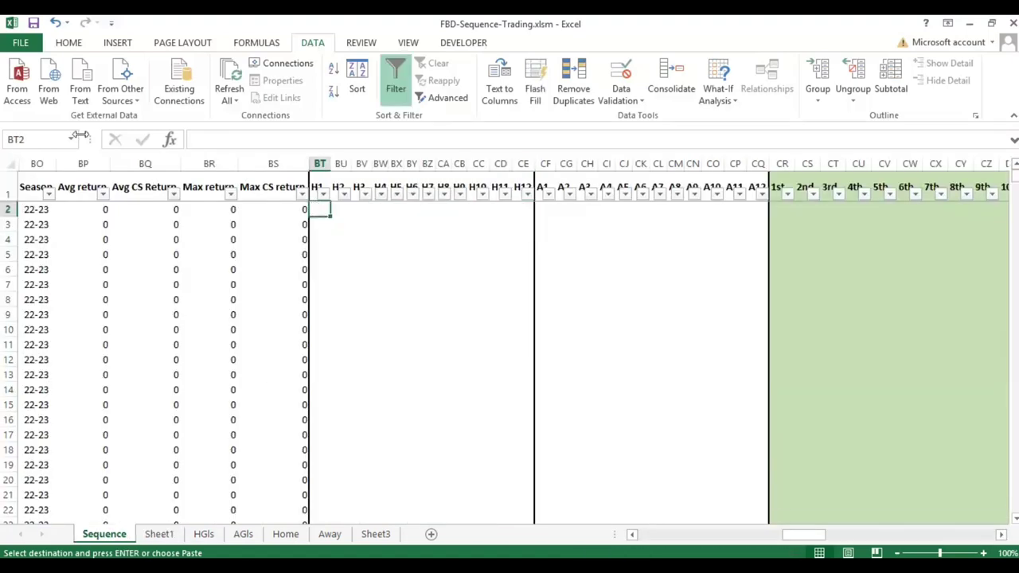
click(68, 42)
click(17, 102)
click(16, 200)
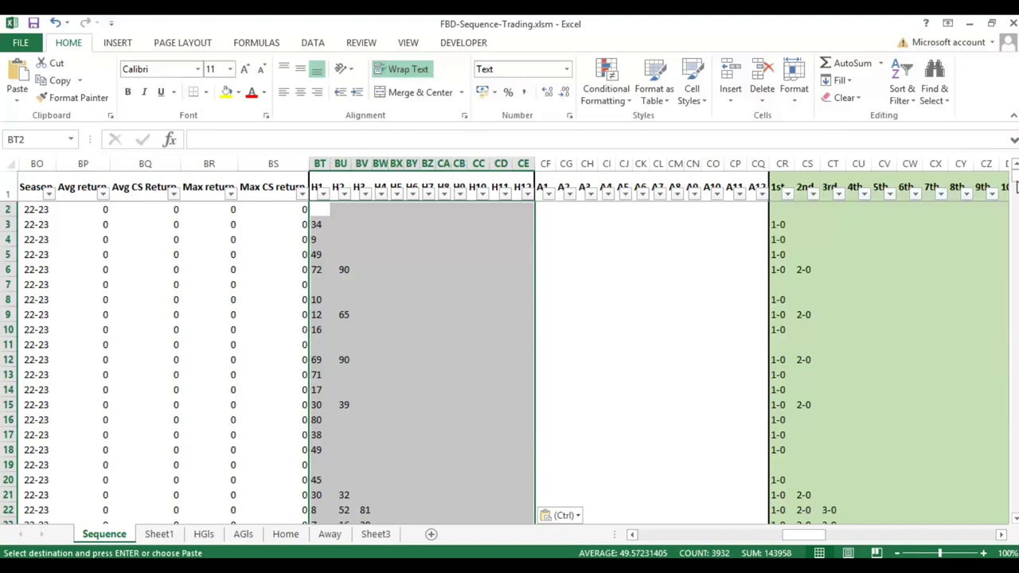
mouse_move(1012, 181)
mouse_down()
mouse_move(1014, 203)
mouse_move(1014, 177)
mouse_up()
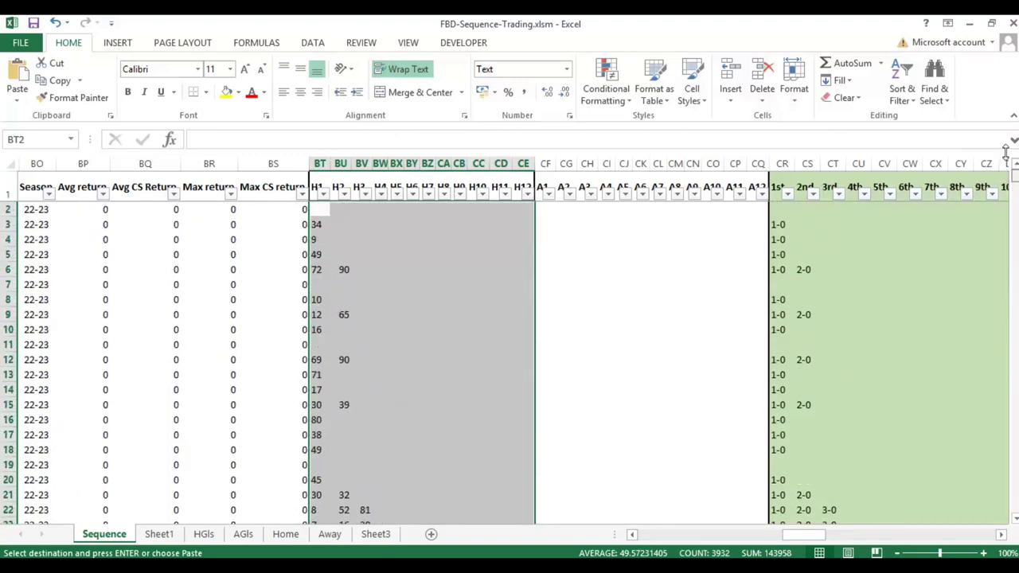
- Select cell CF2 on the Sequence sheet, and clear all contents of Sheet1 ready for data at A1
click(544, 209)
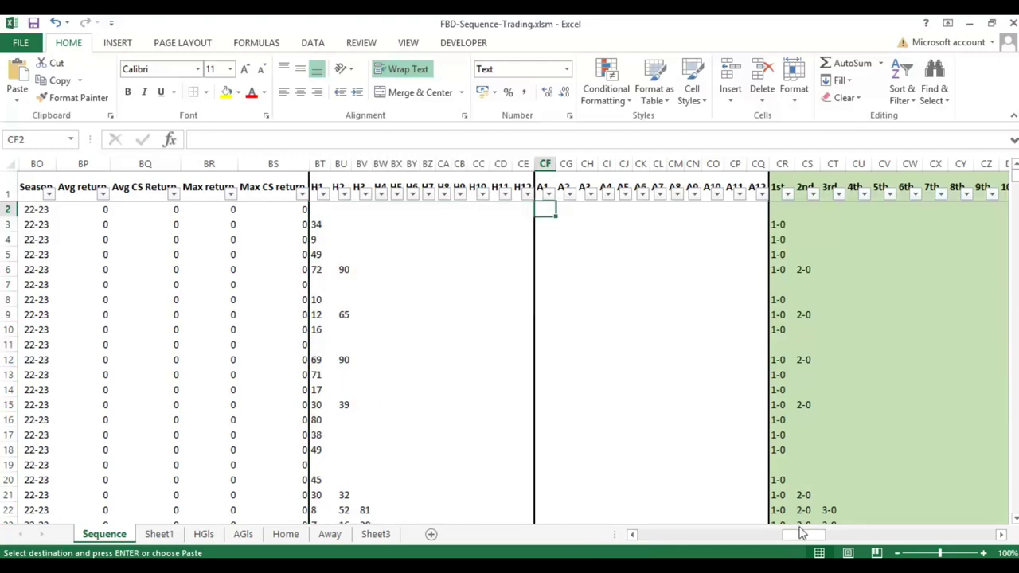
drag(803, 535, 330, 535)
click(159, 534)
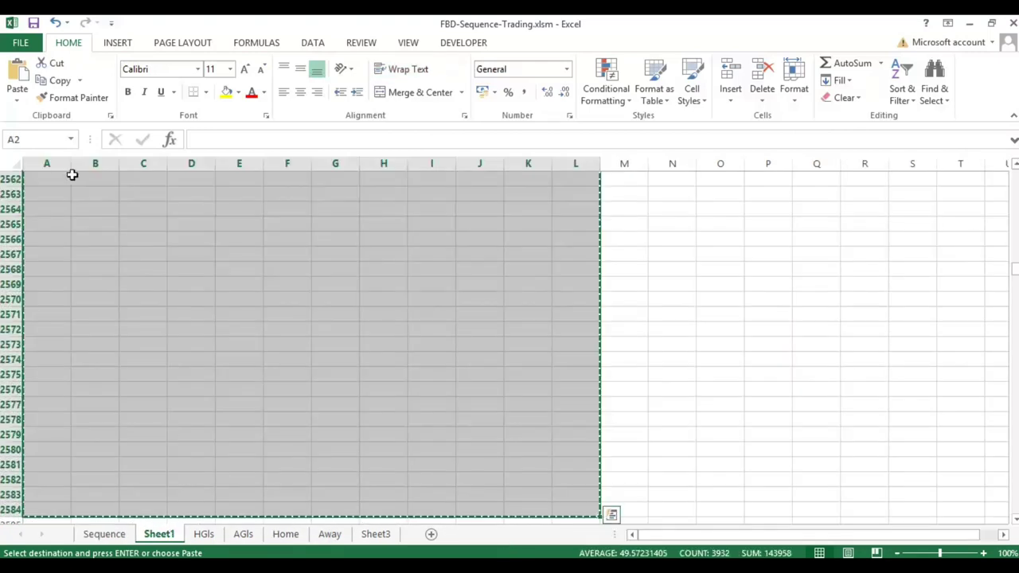
click(16, 164)
key(Escape)
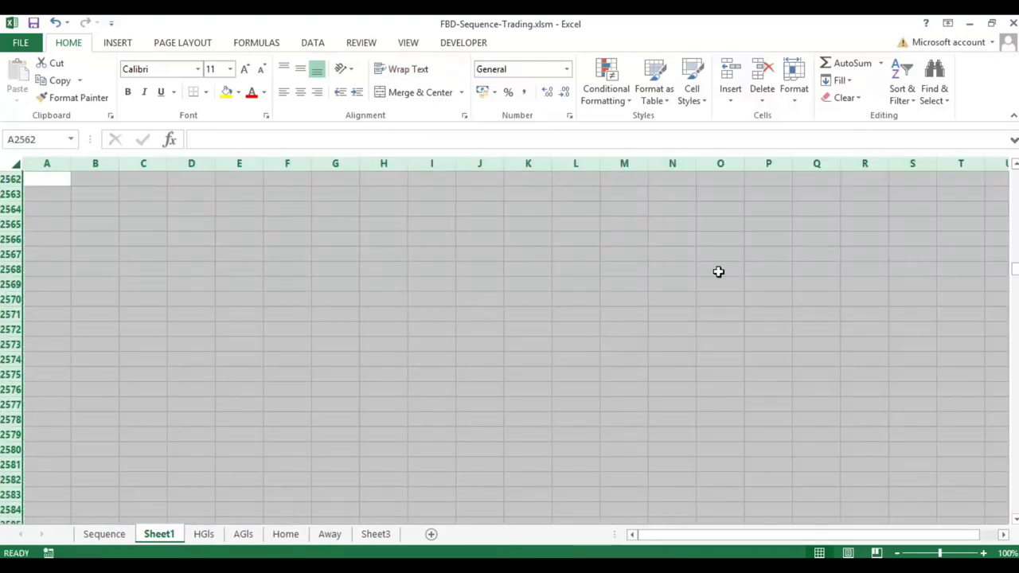
click(914, 273)
drag(1014, 274, 1012, 172)
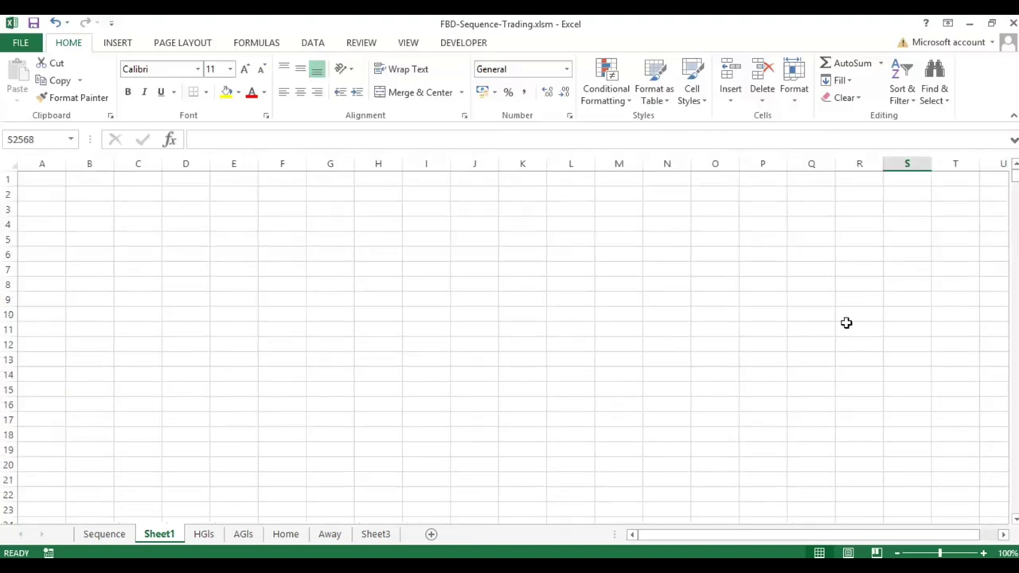
click(54, 183)
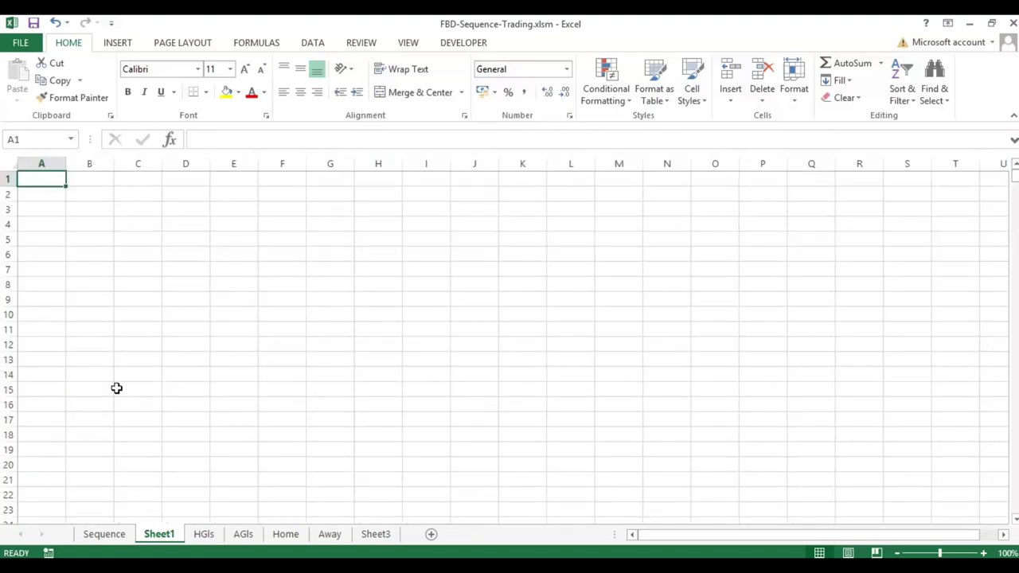
- Copy the A Times column from the Sequence sheet and paste it as values into column A of Sheet1
click(104, 534)
click(820, 164)
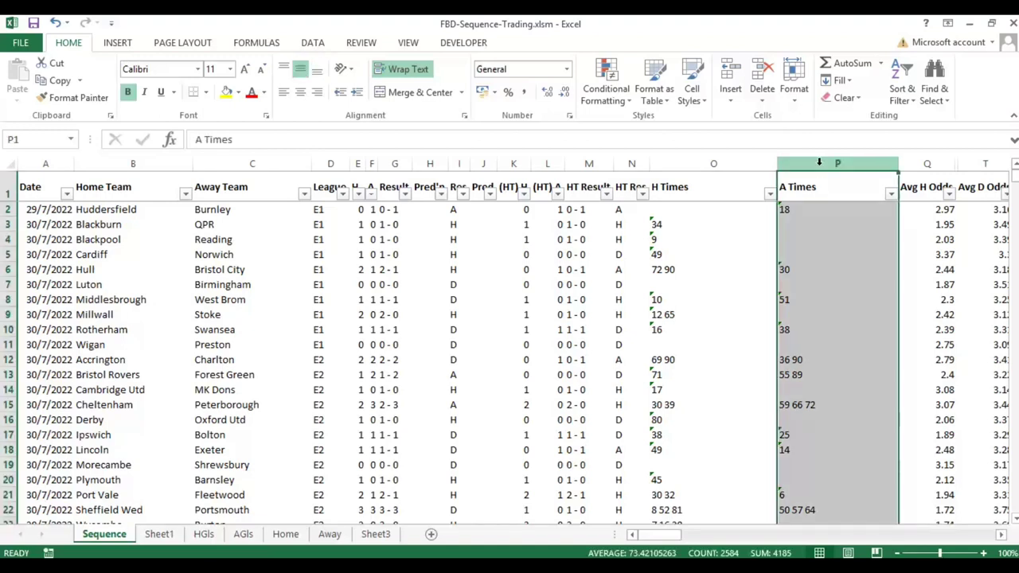
key(ctrl+c)
click(159, 534)
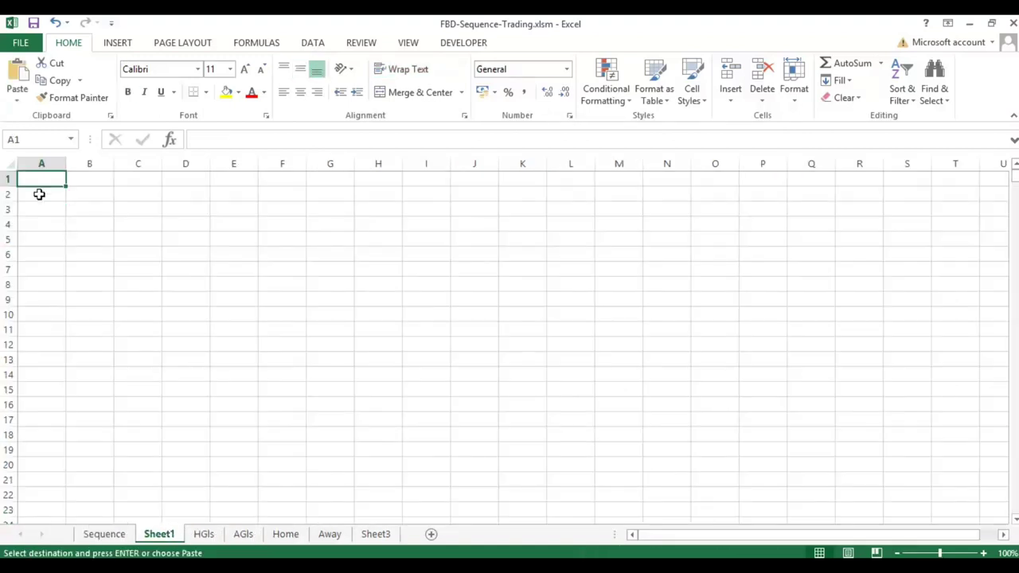
click(17, 100)
click(18, 200)
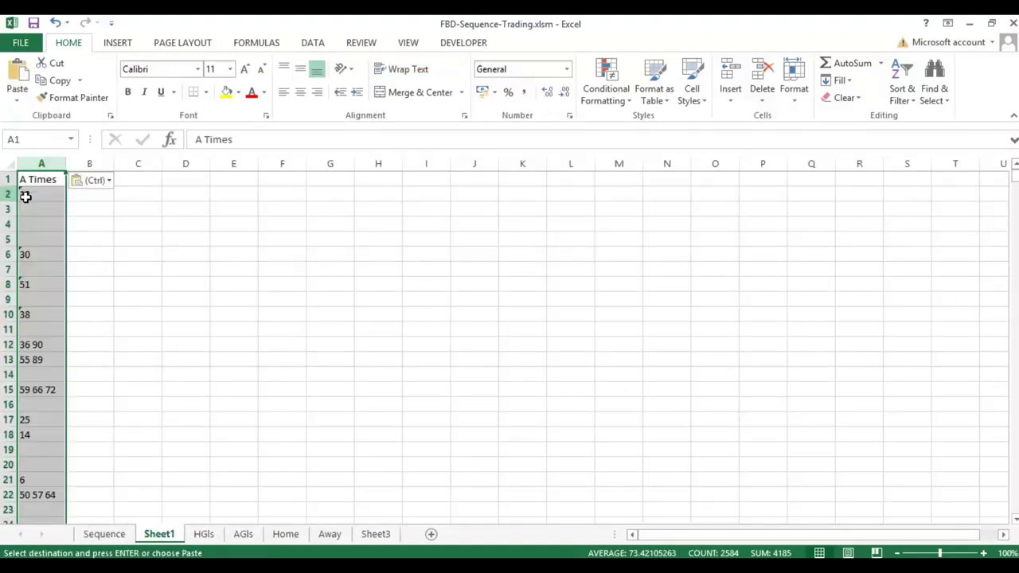
- Split the away goal times in column A of Sheet1 into separate columns with Text to Columns, delimited by tab and space
click(319, 44)
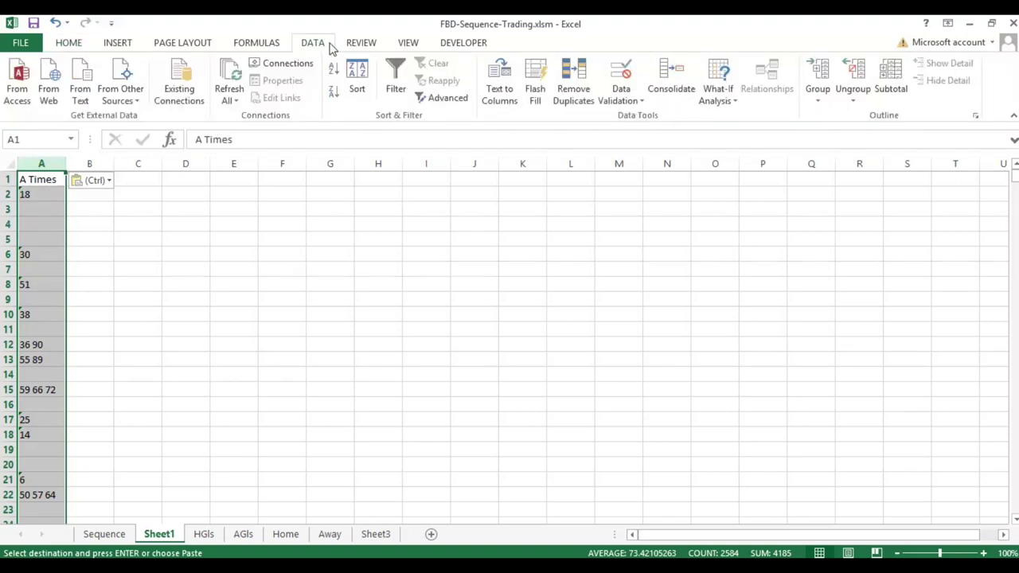
click(510, 106)
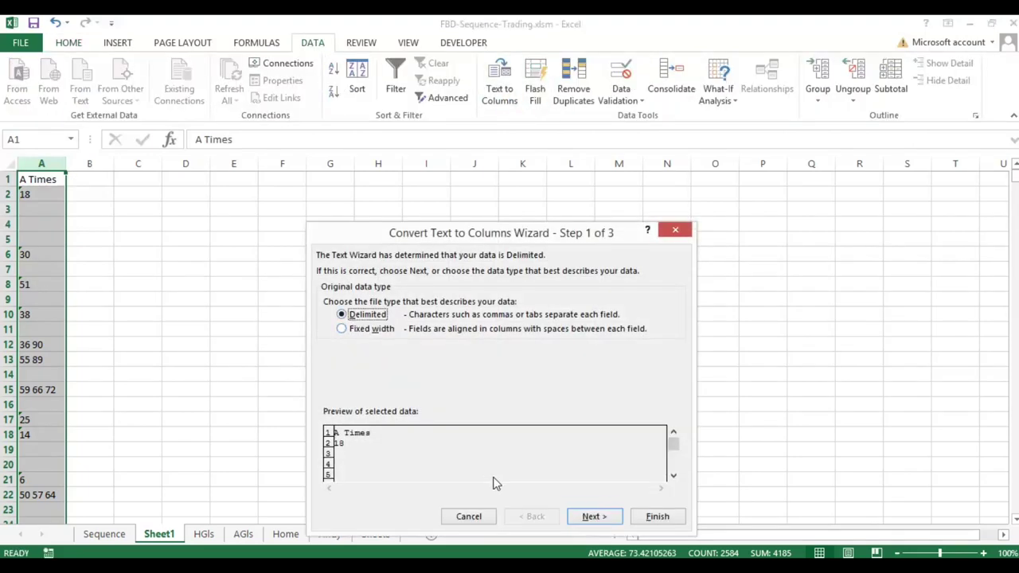
click(591, 519)
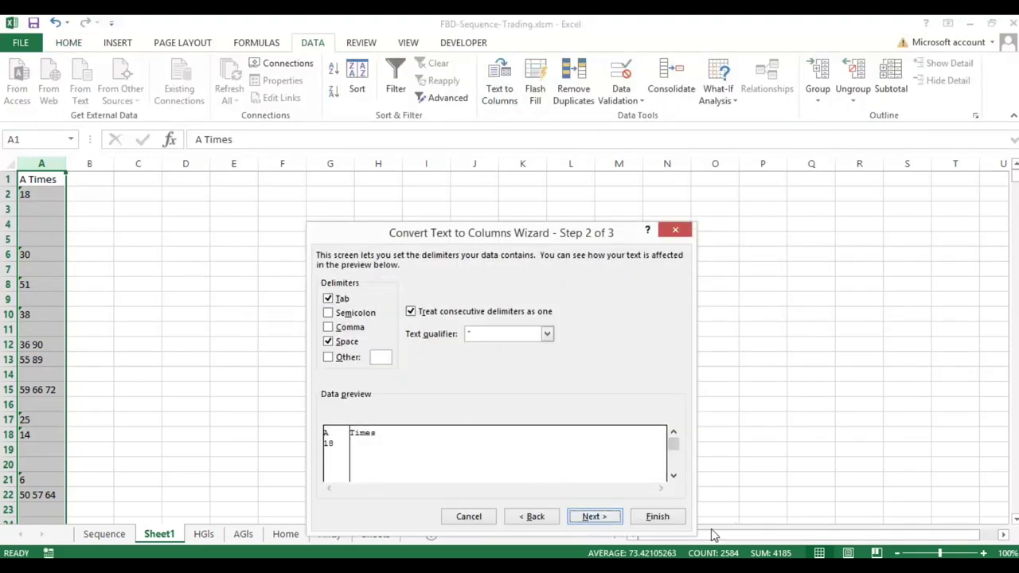
click(658, 516)
- Copy the split away goal times in A2:L2584 of Sheet1, twelve columns wide
drag(45, 196, 90, 195)
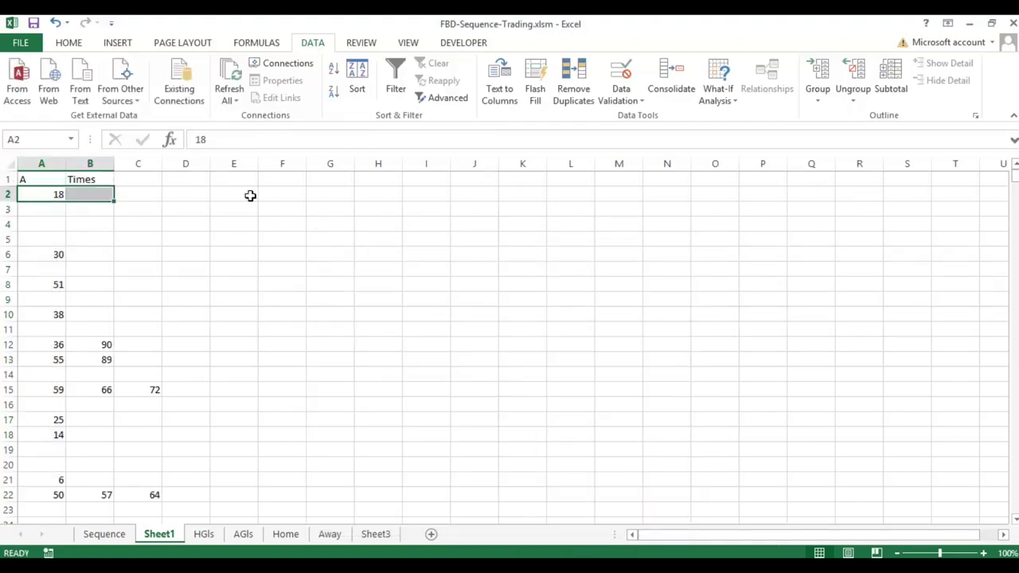
drag(250, 195, 552, 197)
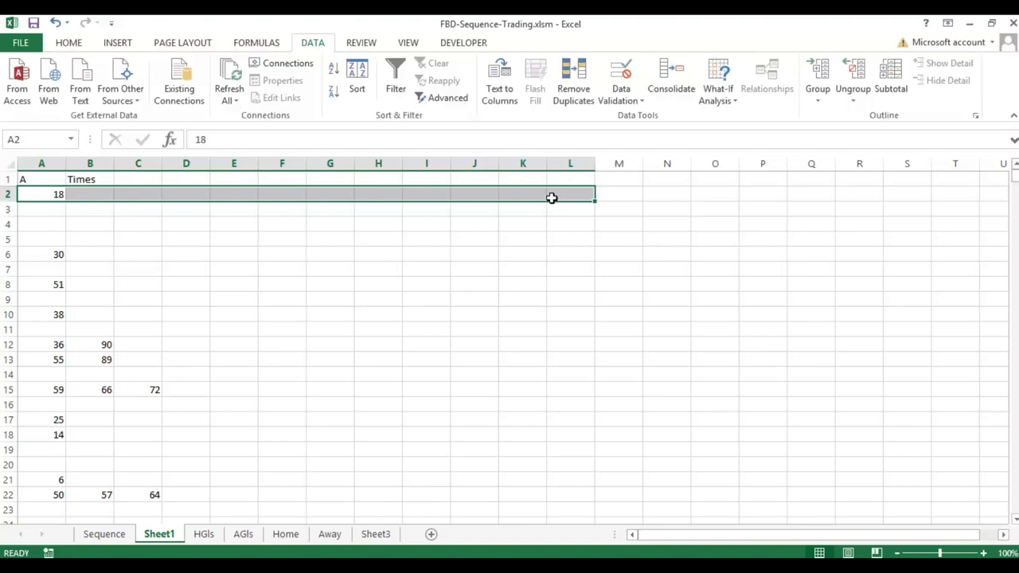
key(ctrl+shift+Down)
key(ctrl+c)
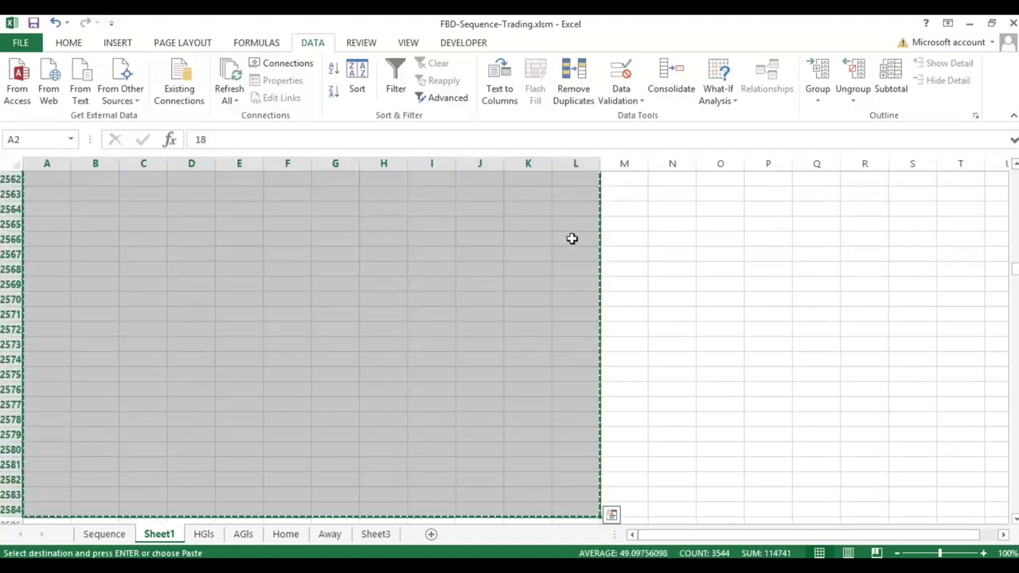
- Paste the copied away goal times as values into the Sequence sheet's A1 to A12 columns, starting at CF2
click(128, 531)
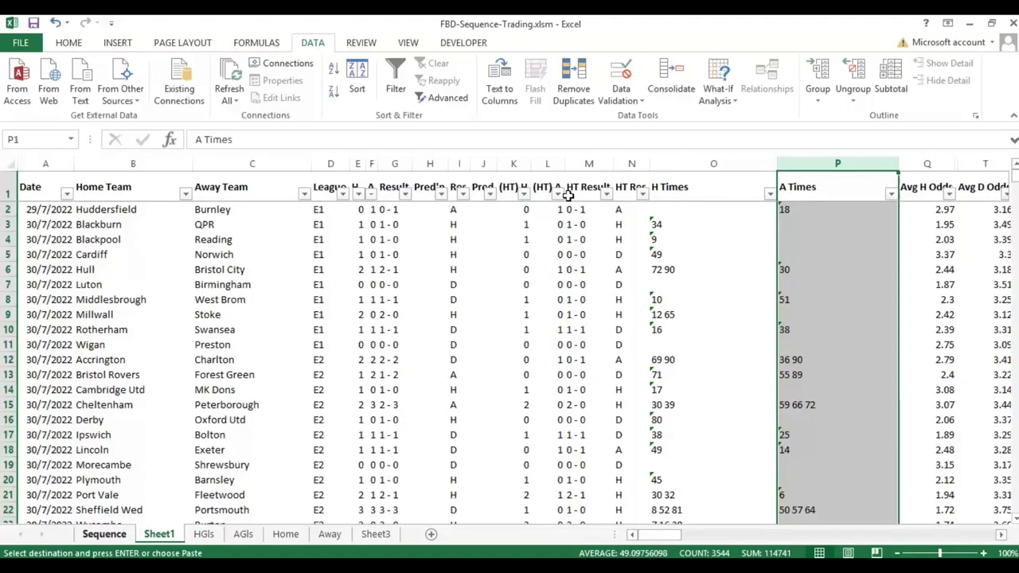
drag(649, 535, 820, 535)
click(548, 208)
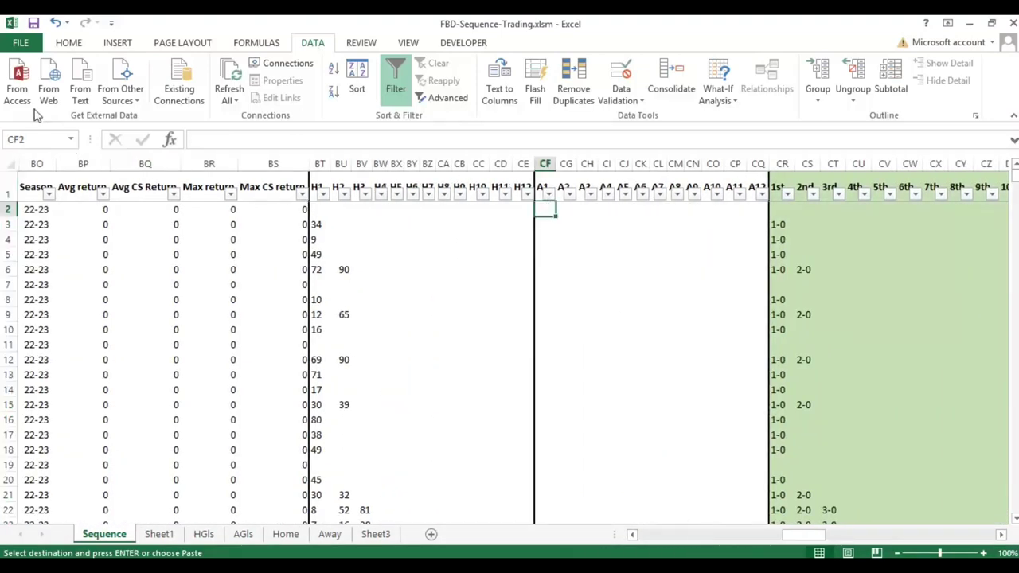
click(69, 42)
click(17, 100)
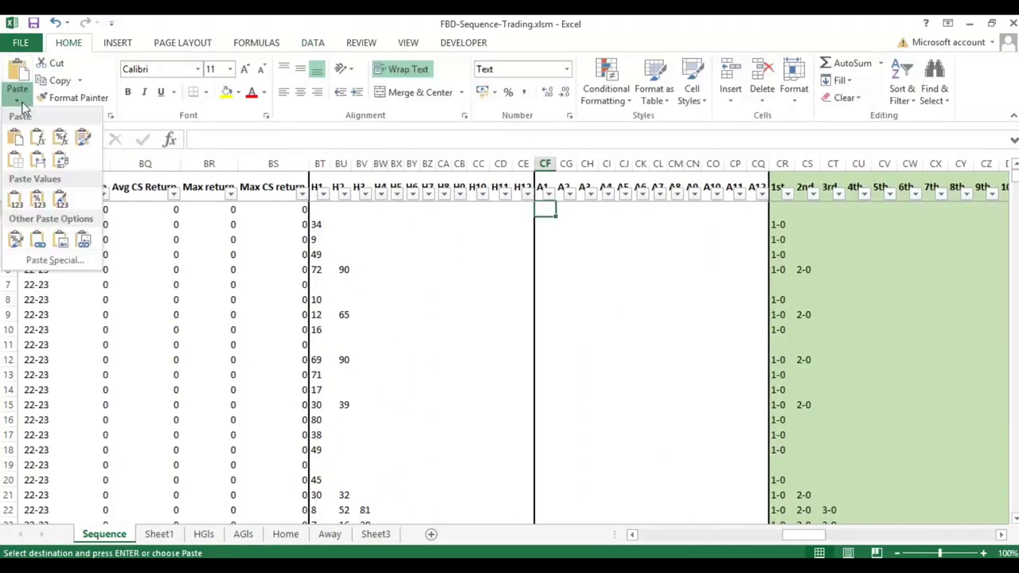
click(14, 199)
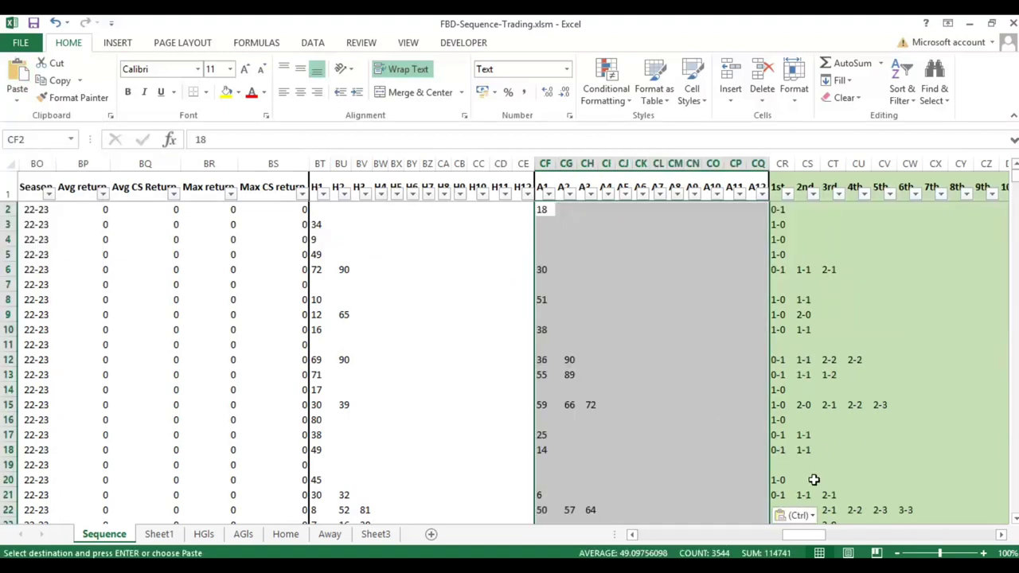
- Expand the formula bar and examine the score-sequence formulas in CR2 and CU6 against the H and A goal-time columns
drag(813, 539, 871, 535)
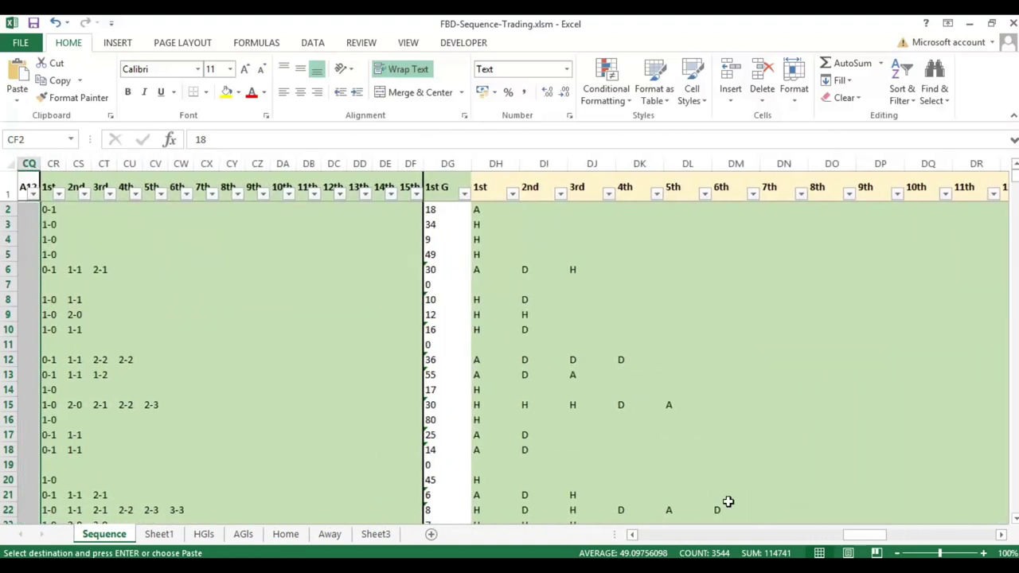
click(55, 210)
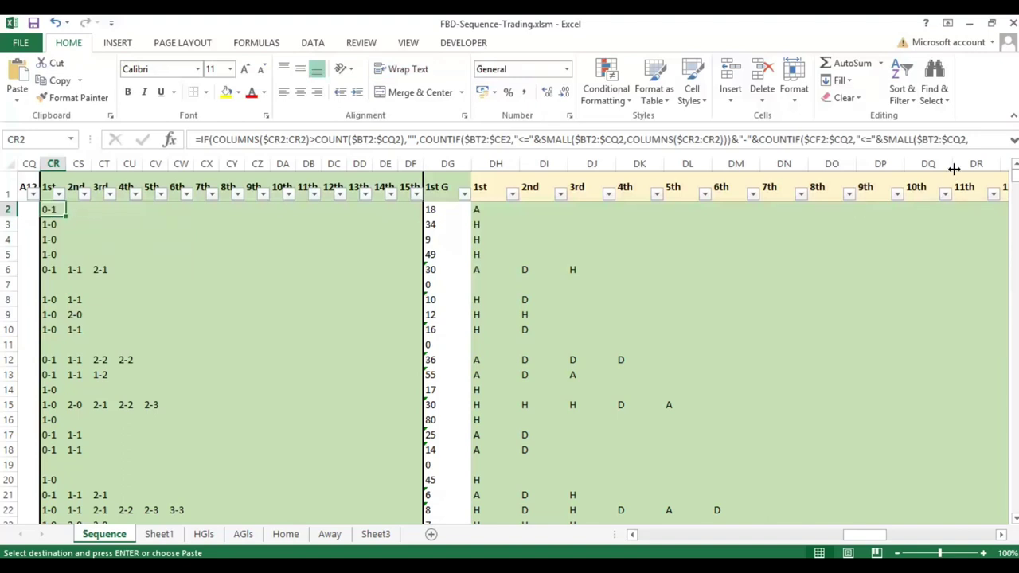
click(1014, 141)
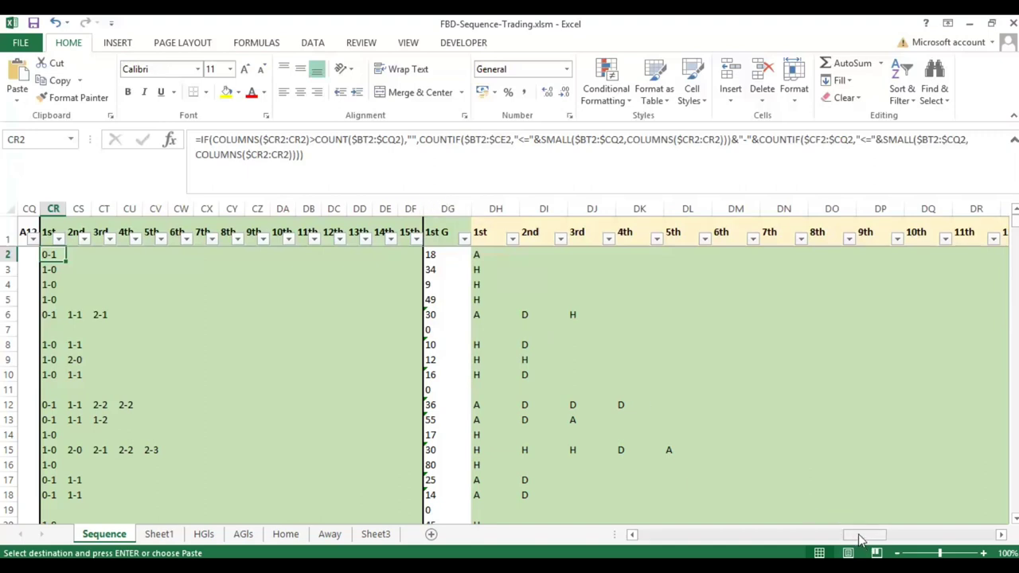
drag(860, 540, 806, 538)
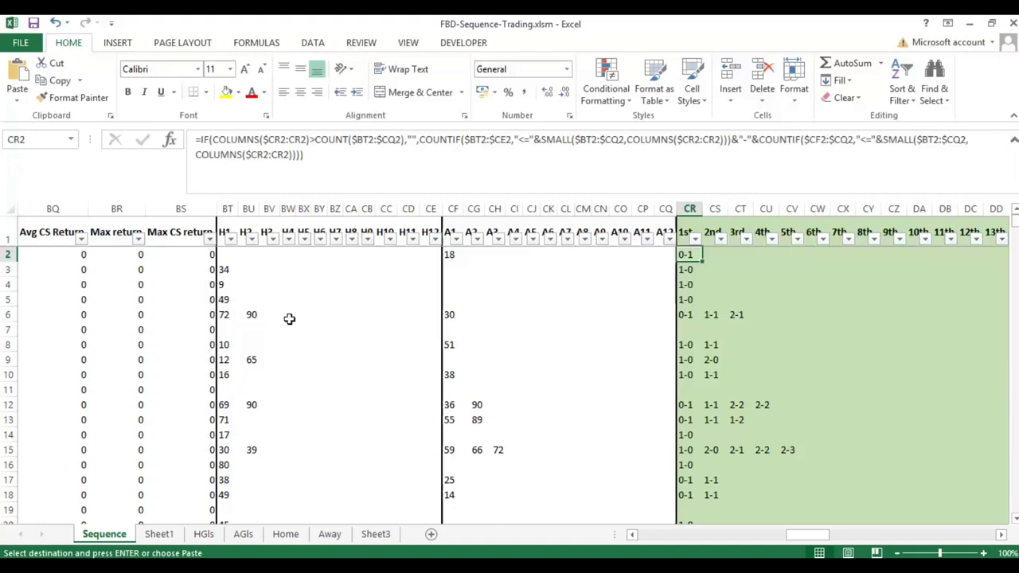
click(756, 316)
drag(814, 535, 825, 539)
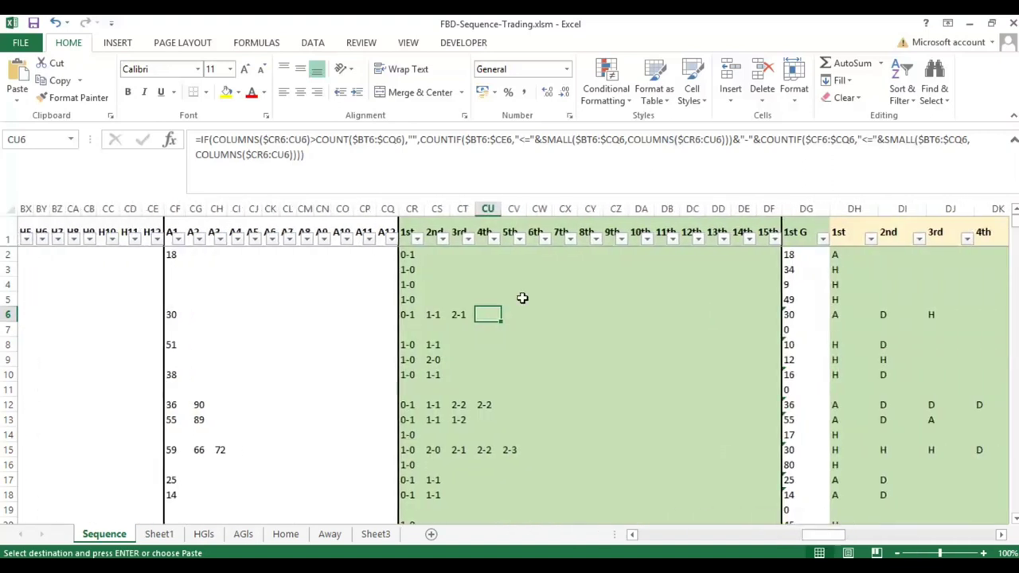
- Try filling the score-sequence formula from CR6 across to CW6, and undo the fill
click(443, 263)
click(425, 317)
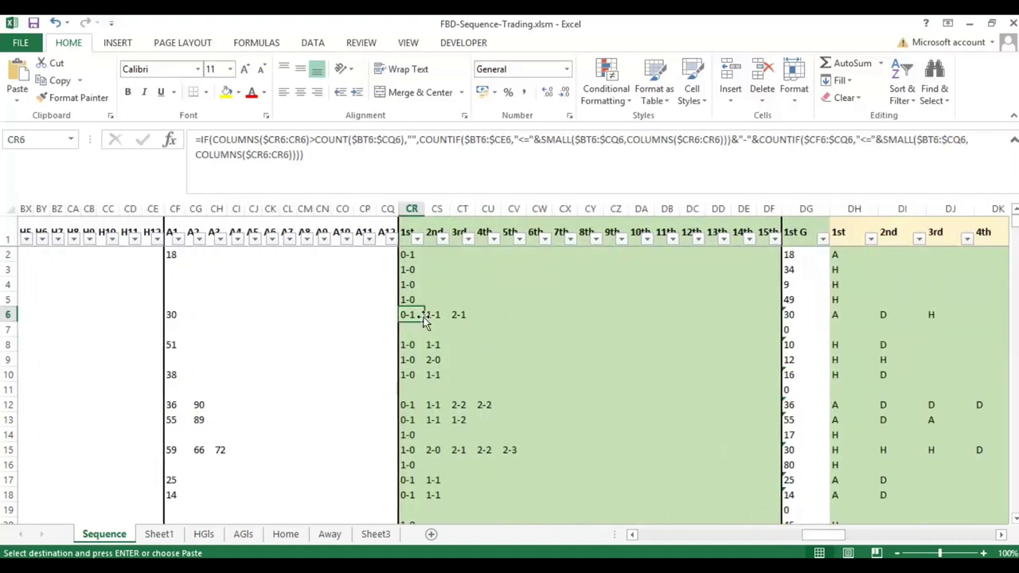
drag(423, 321, 551, 328)
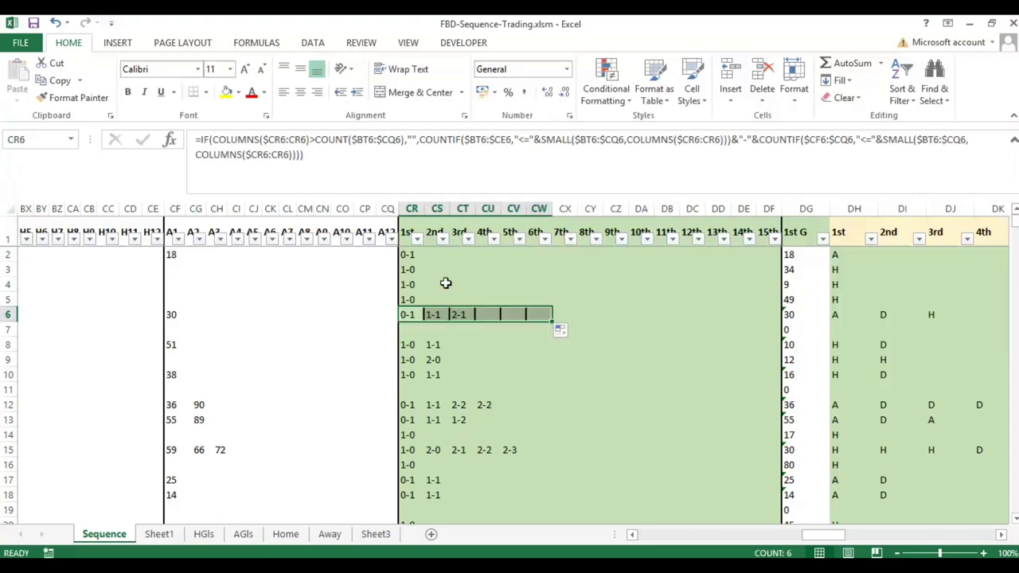
click(527, 347)
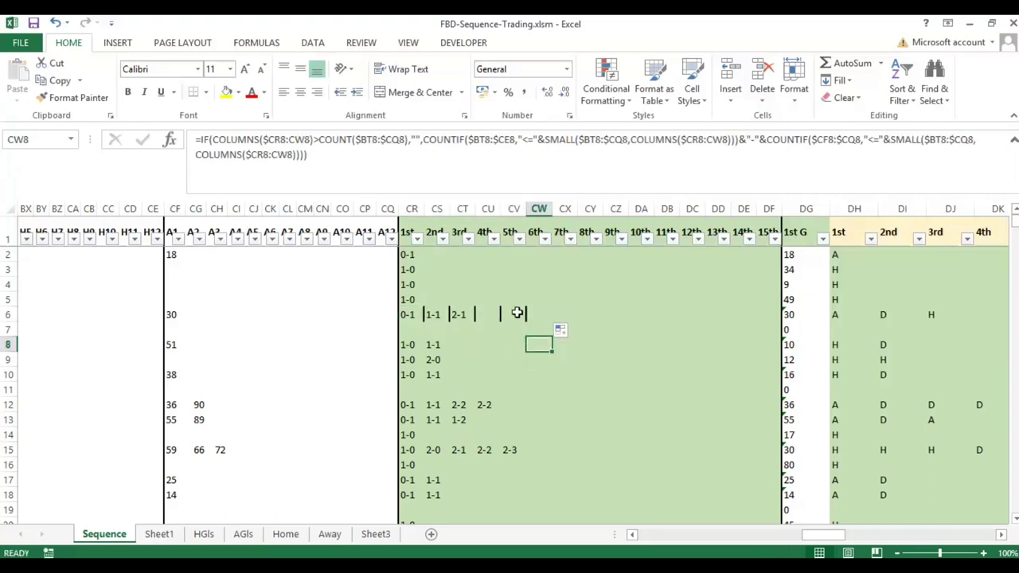
click(55, 22)
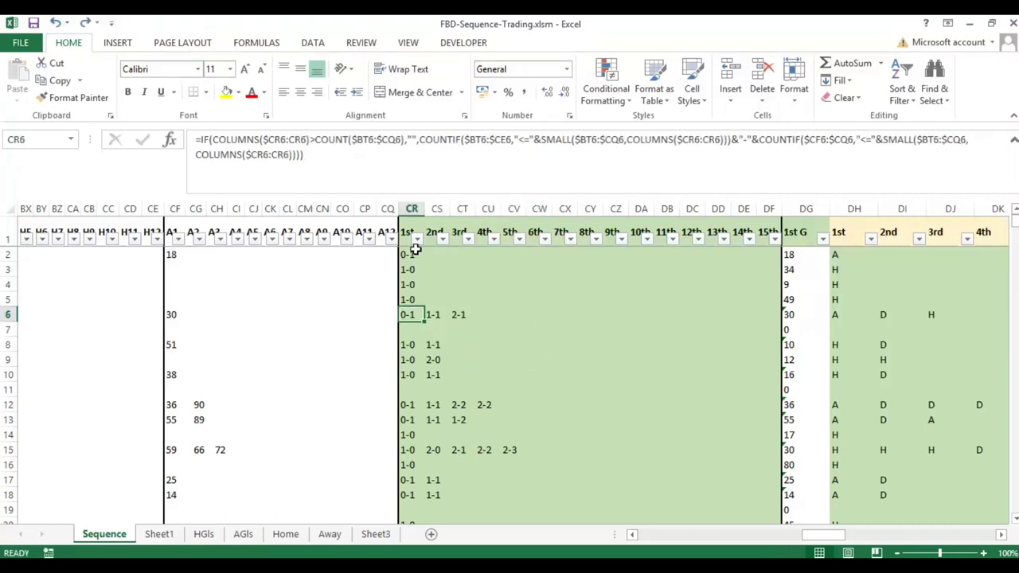
- Check the most recently played matches around rows 2050 to 2058, comparing their results and goal times with the score sequences
click(410, 255)
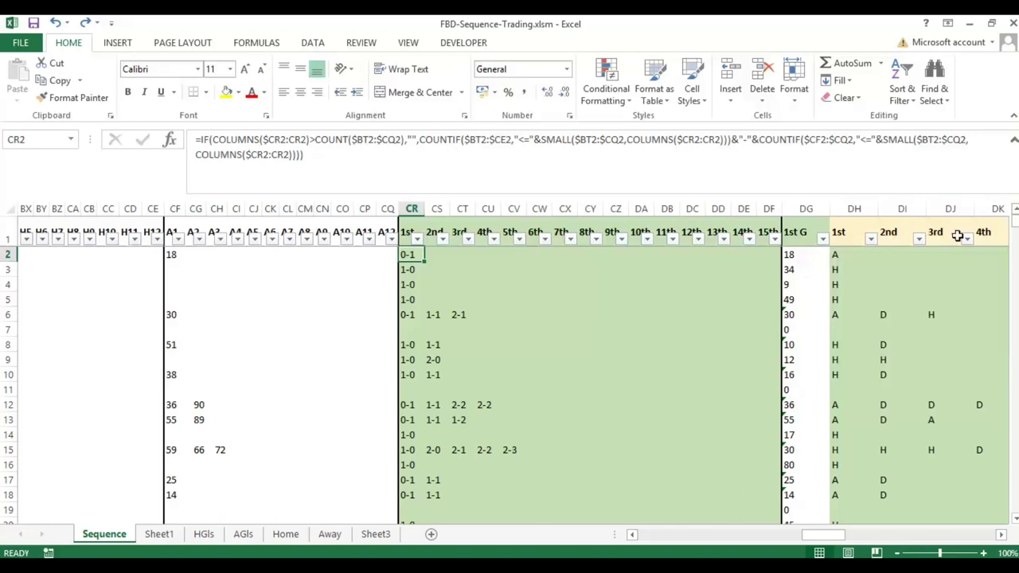
drag(1015, 226, 1014, 290)
scroll(698, 358, down, 13)
scroll(697, 357, up, 2)
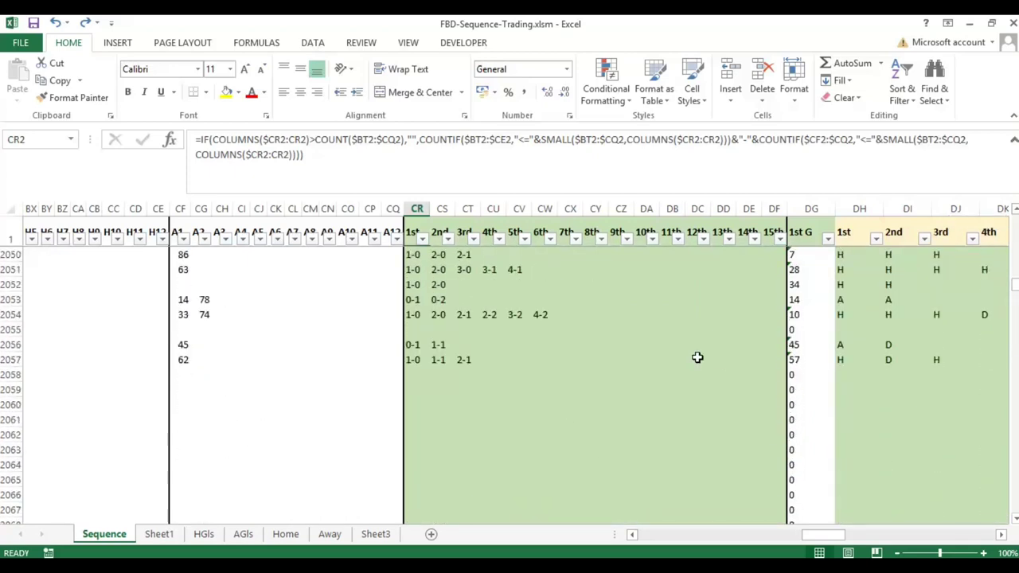
drag(836, 539, 555, 544)
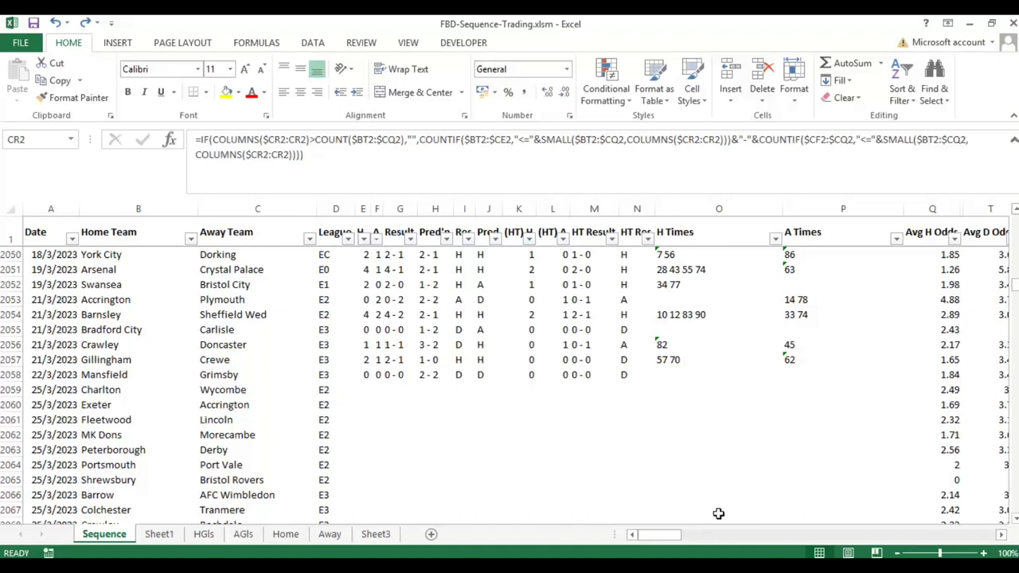
drag(666, 539, 808, 542)
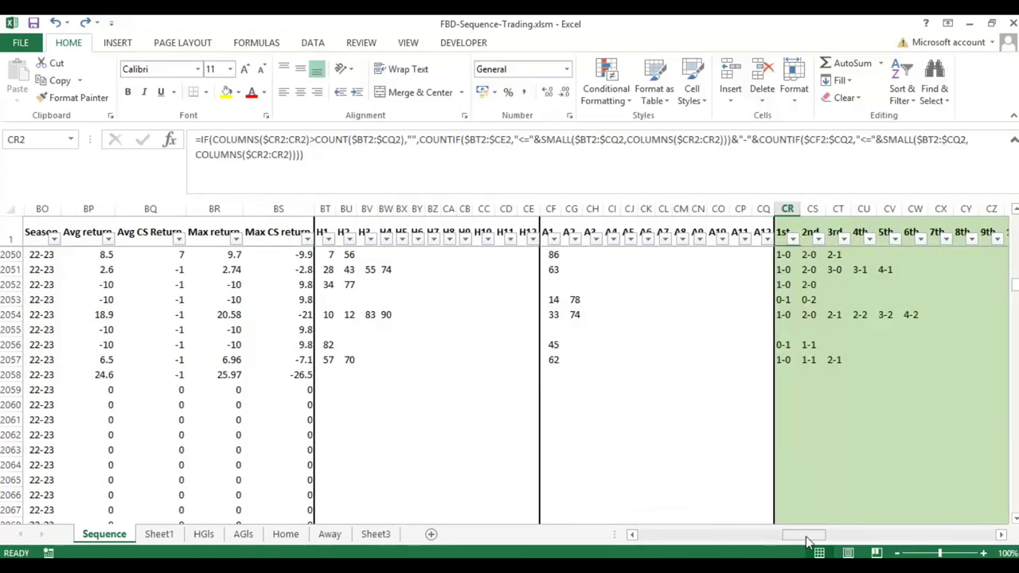
click(1003, 535)
click(1003, 536)
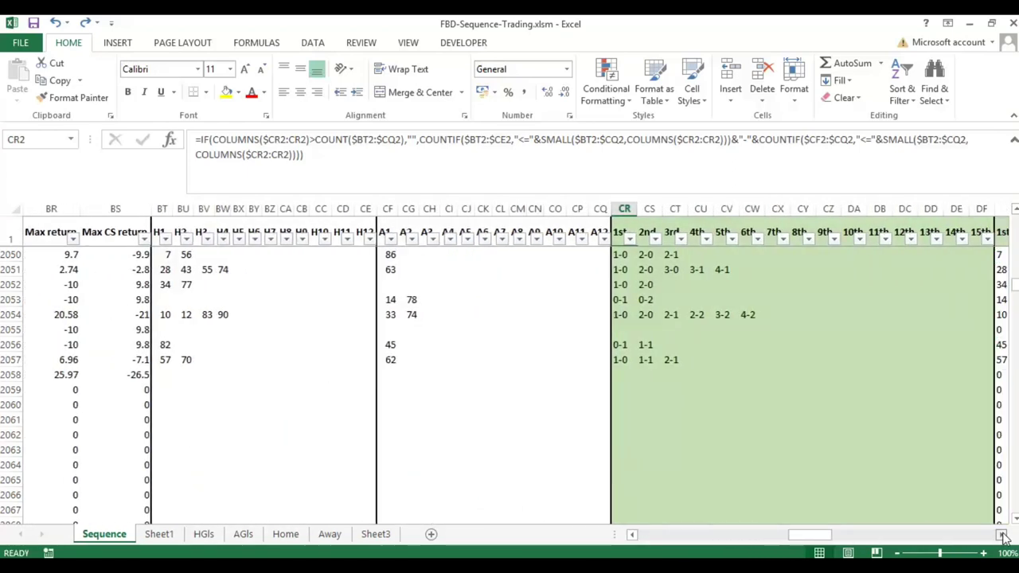
click(1002, 535)
drag(1015, 291, 1015, 216)
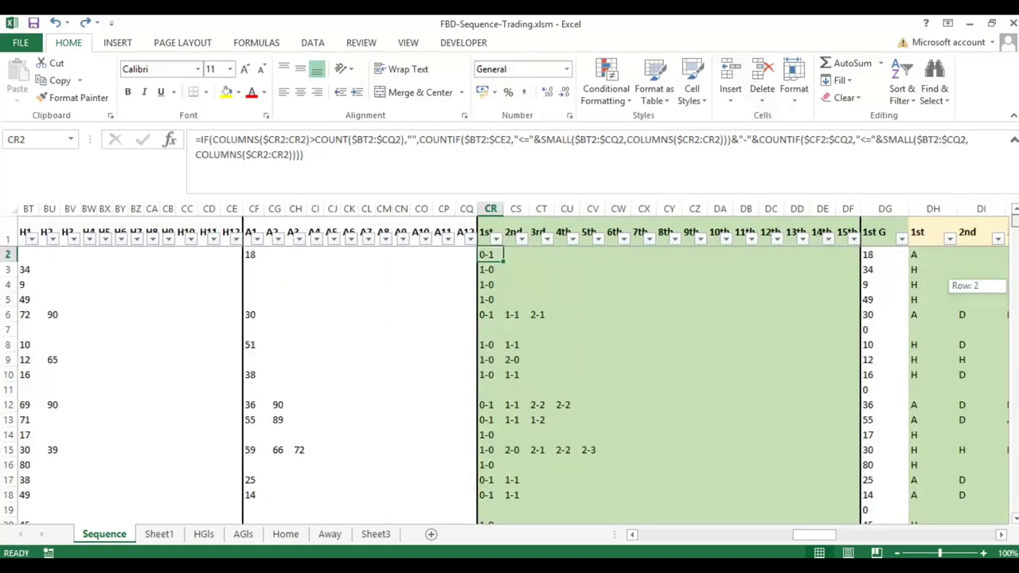
- Examine the 1st G formula in DG2 and the H/A/D outcome formulas in DH2 and across row 15
drag(820, 538, 861, 538)
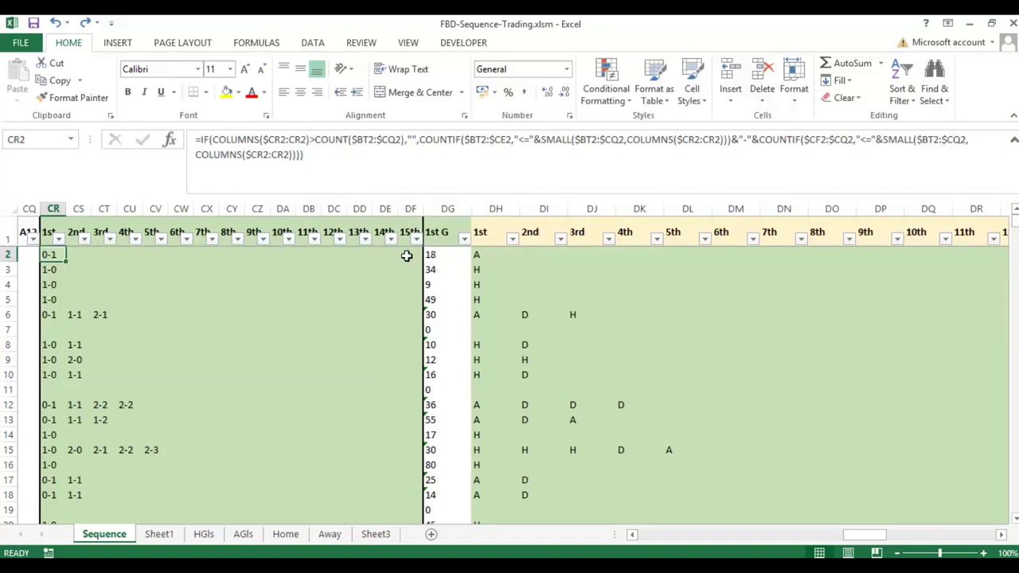
click(442, 255)
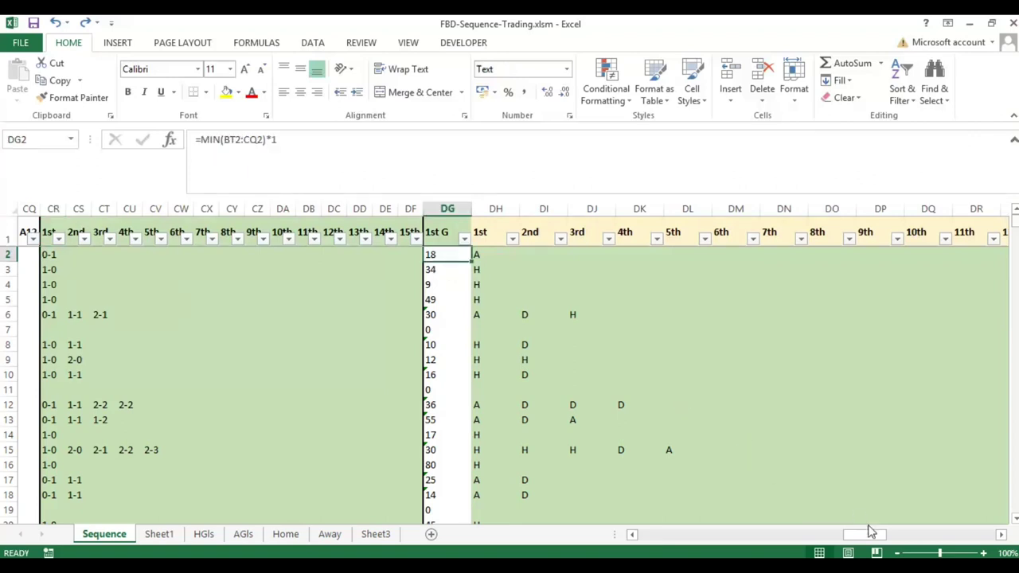
mouse_move(867, 534)
mouse_down()
mouse_move(797, 533)
mouse_move(871, 533)
mouse_up()
click(484, 256)
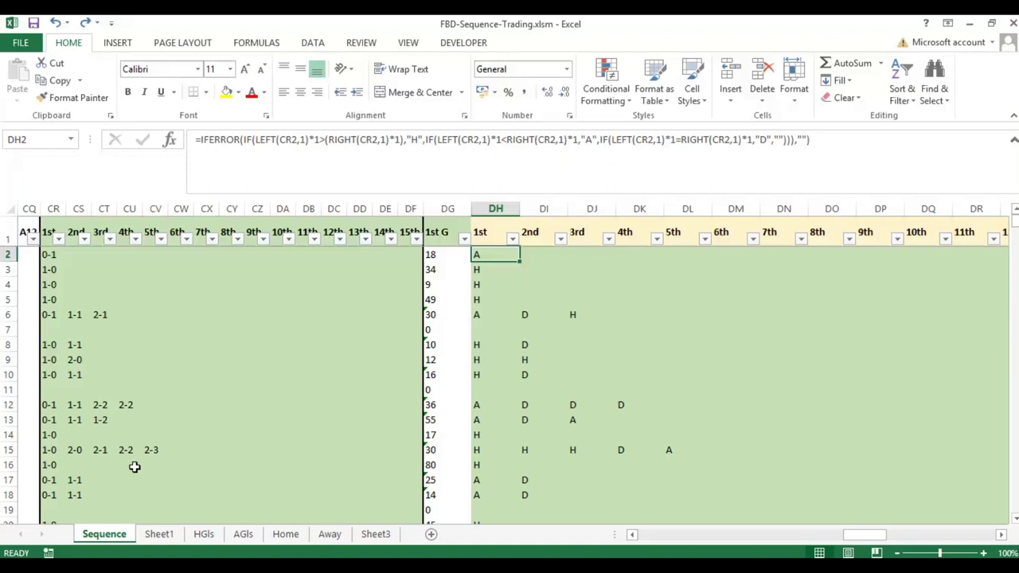
click(6, 450)
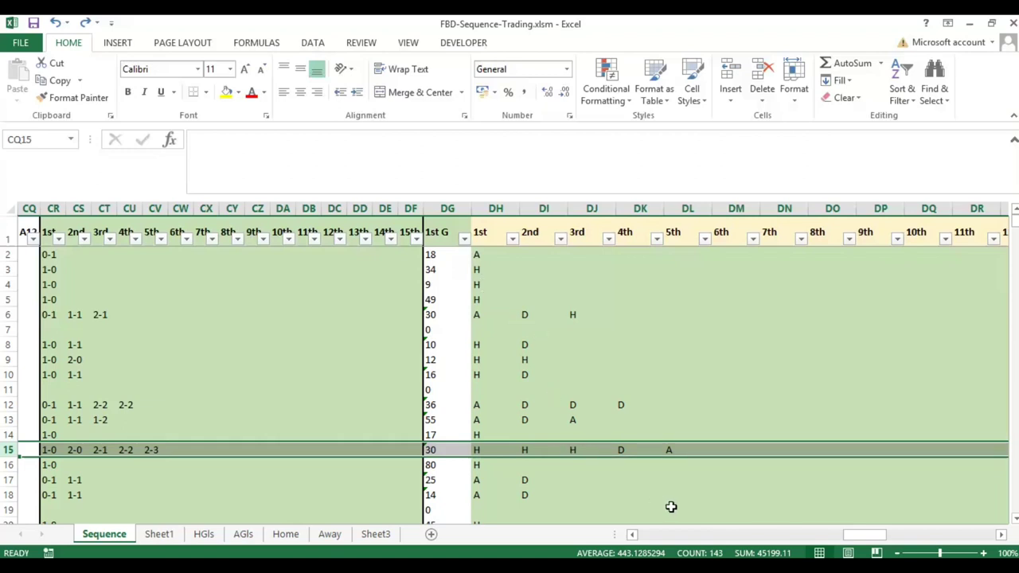
click(628, 452)
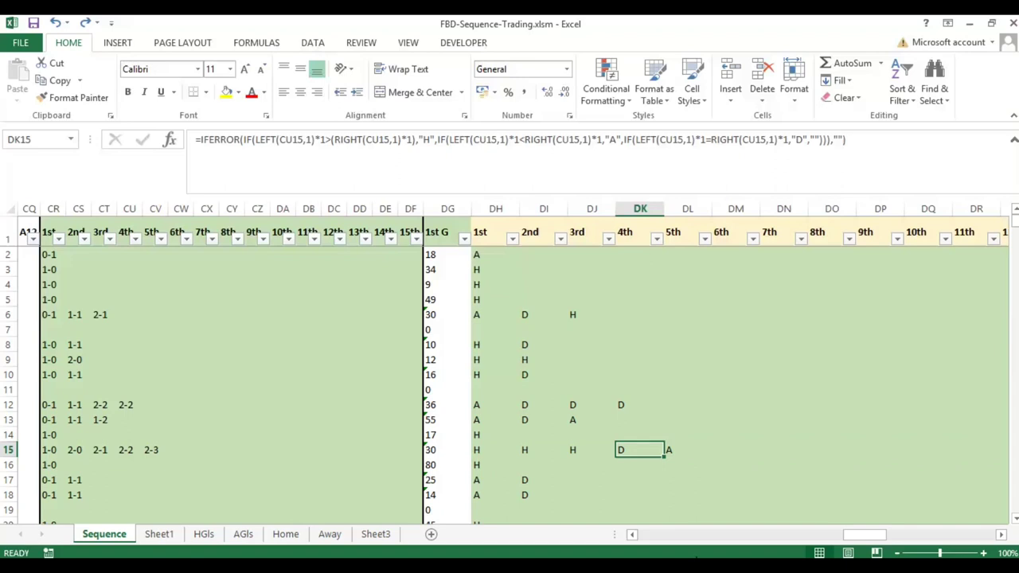
click(674, 451)
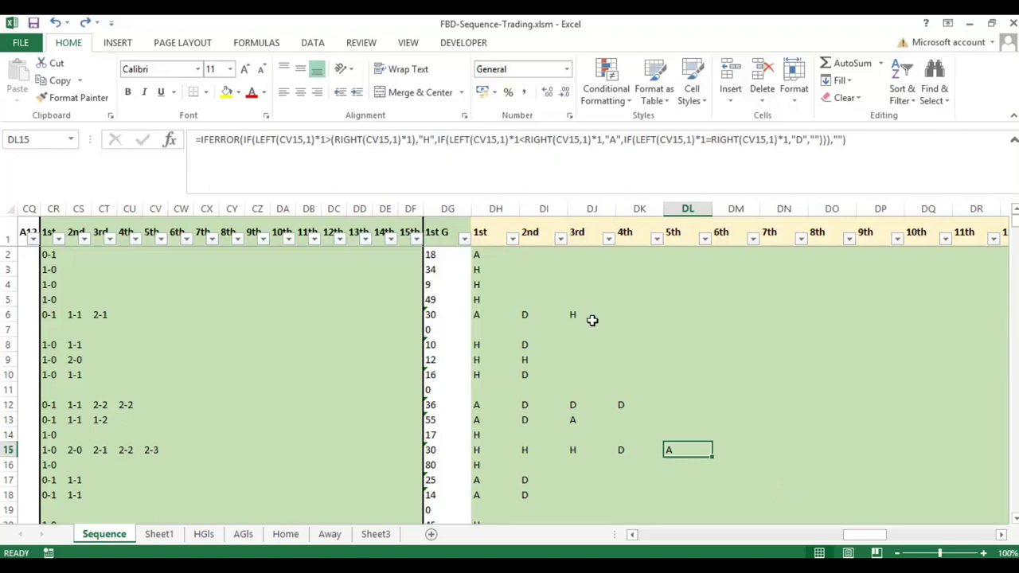
- Fill the H/A/D outcome formula from DH2 down to row 6 and across to column DJ, and reselect DH2
click(480, 256)
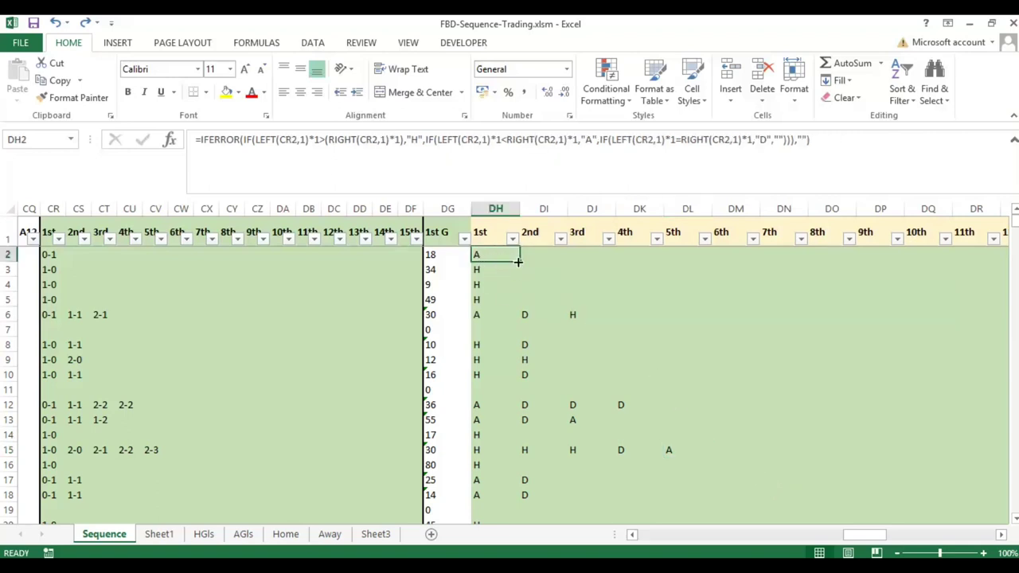
drag(519, 261, 586, 320)
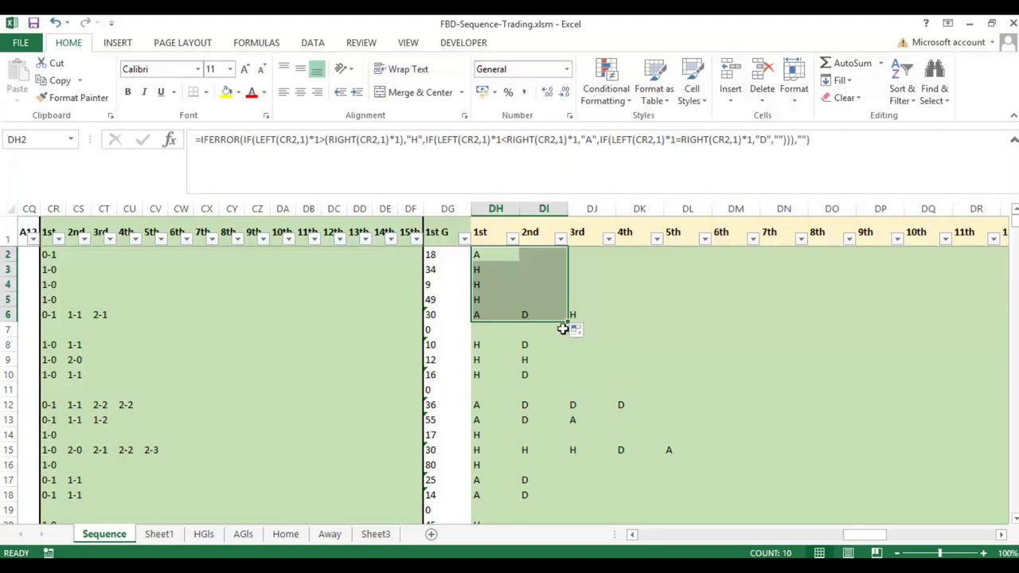
drag(568, 324, 610, 326)
click(683, 343)
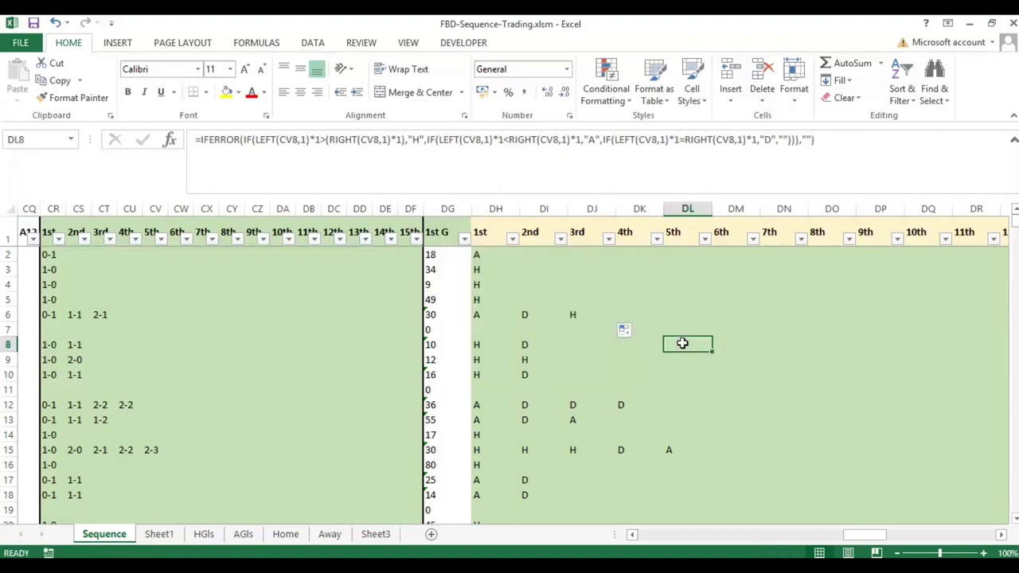
click(480, 254)
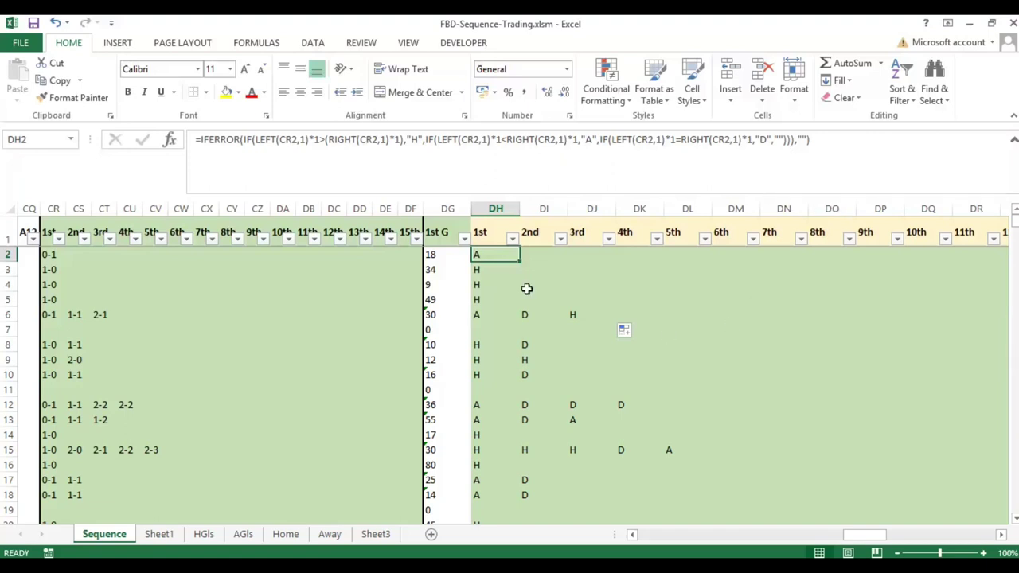
- Examine the H1 formula in DW2 and DW8, comparing row 8's flag with its 1st and 2nd outcomes
drag(851, 540, 882, 539)
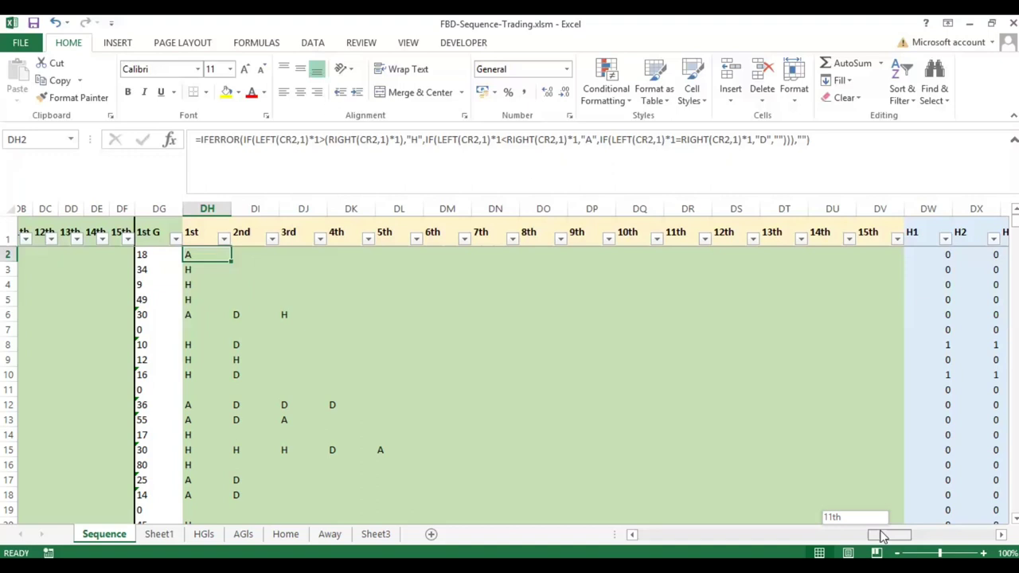
drag(882, 537, 922, 536)
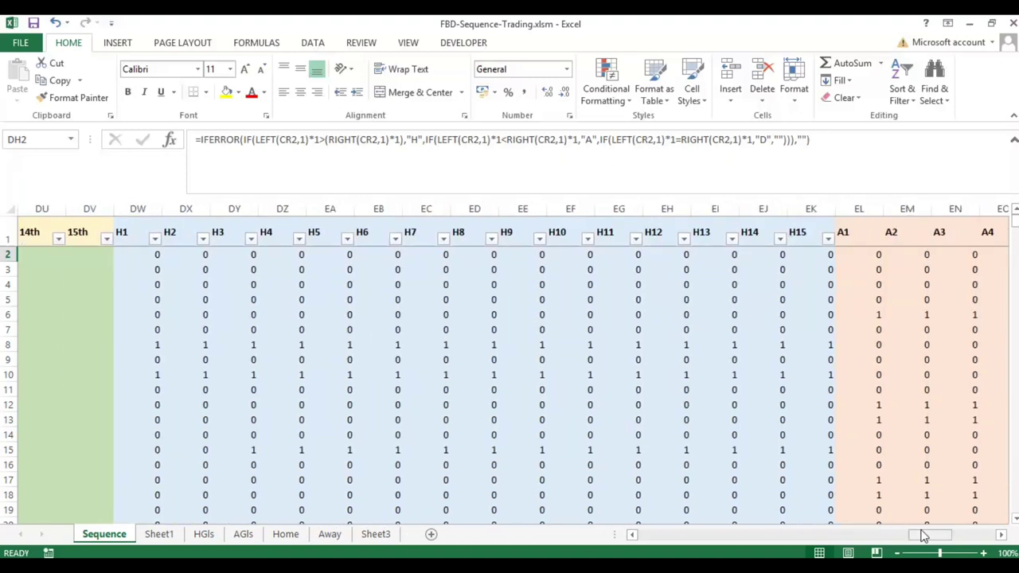
click(149, 258)
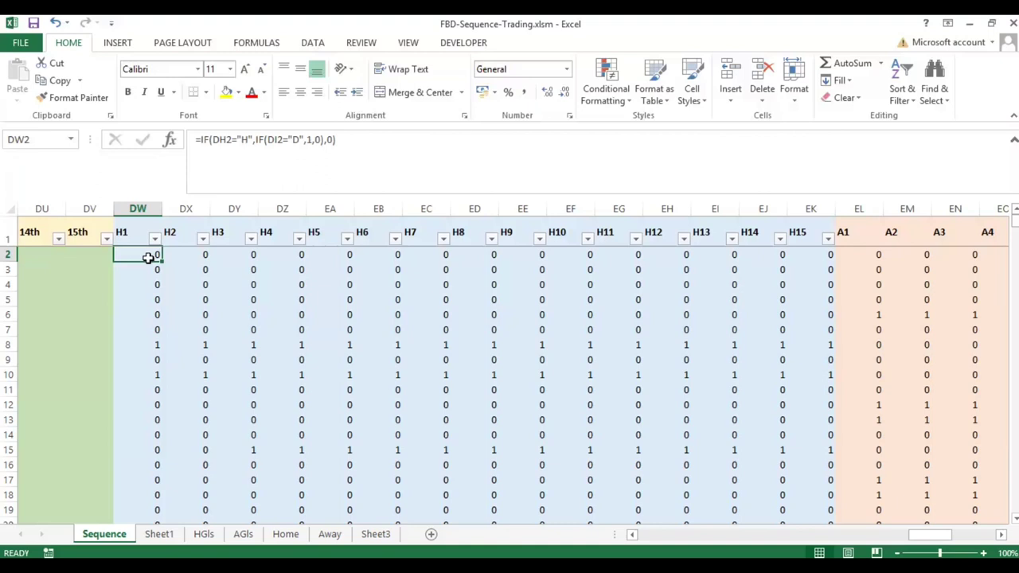
click(145, 348)
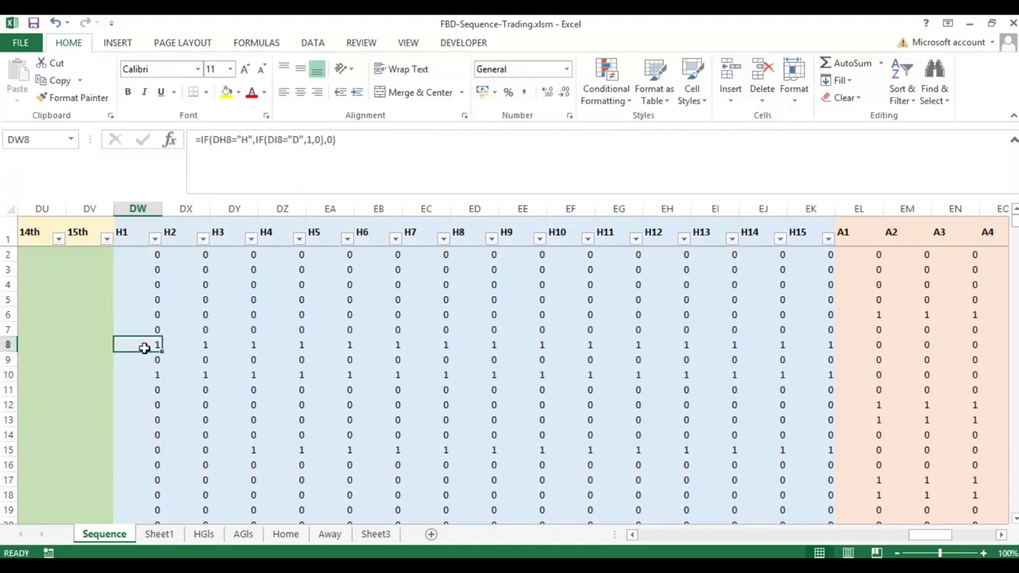
click(8, 344)
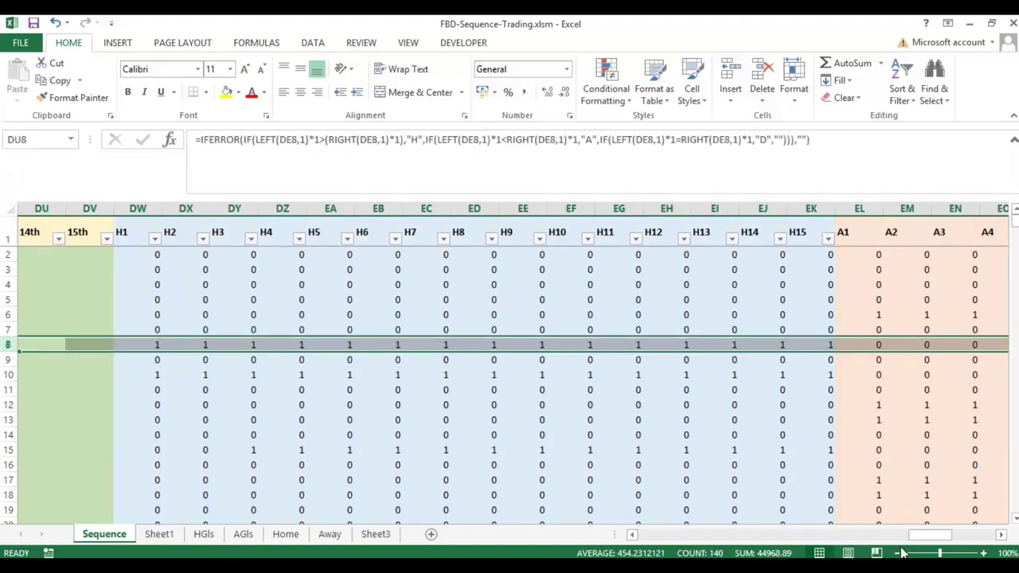
mouse_move(913, 536)
mouse_down()
mouse_move(887, 540)
mouse_move(900, 540)
mouse_up()
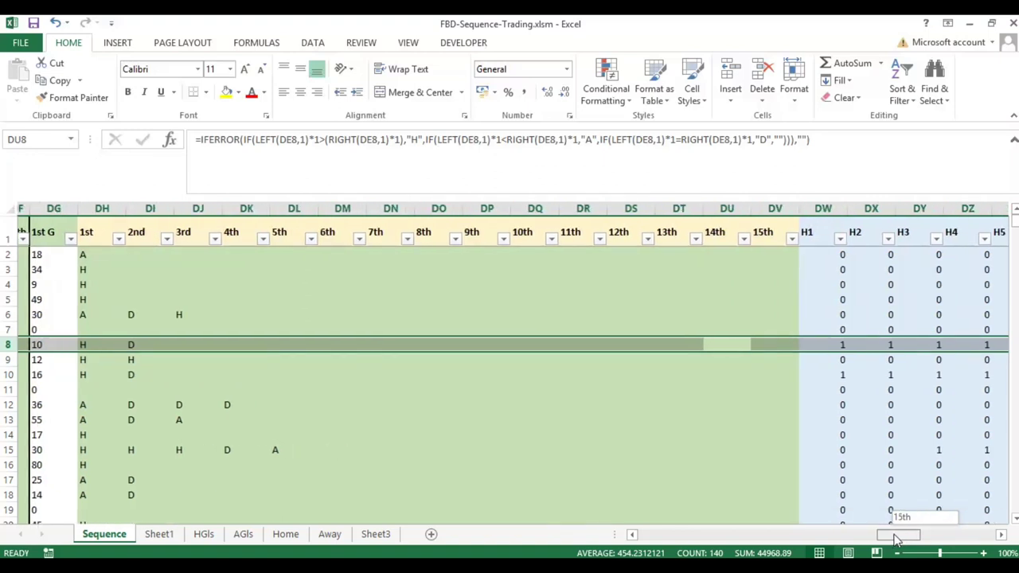
click(824, 345)
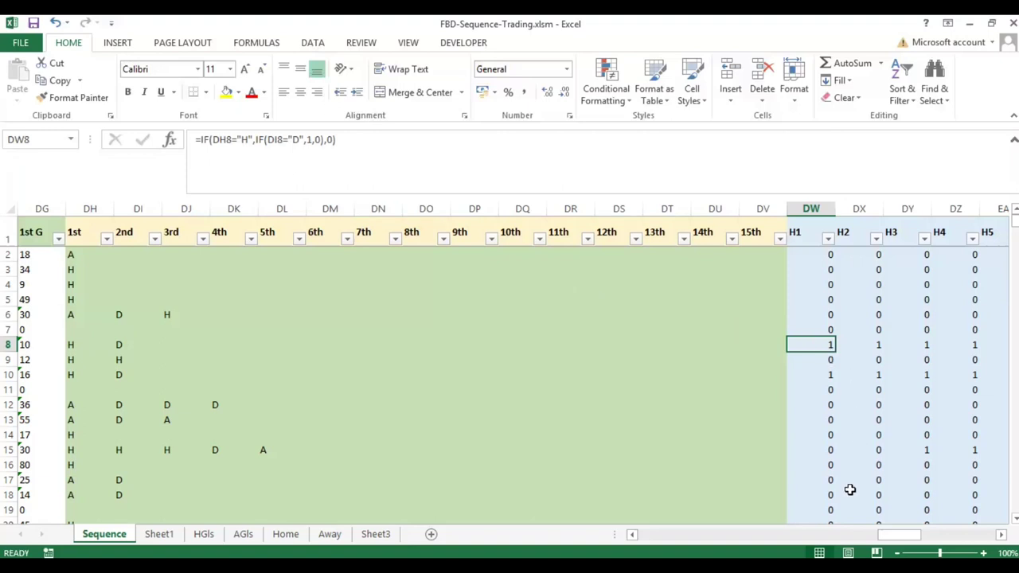
- Examine the H3, H2 and H1 formulas in row 15 against that row's H/D/A outcome sequence
click(924, 450)
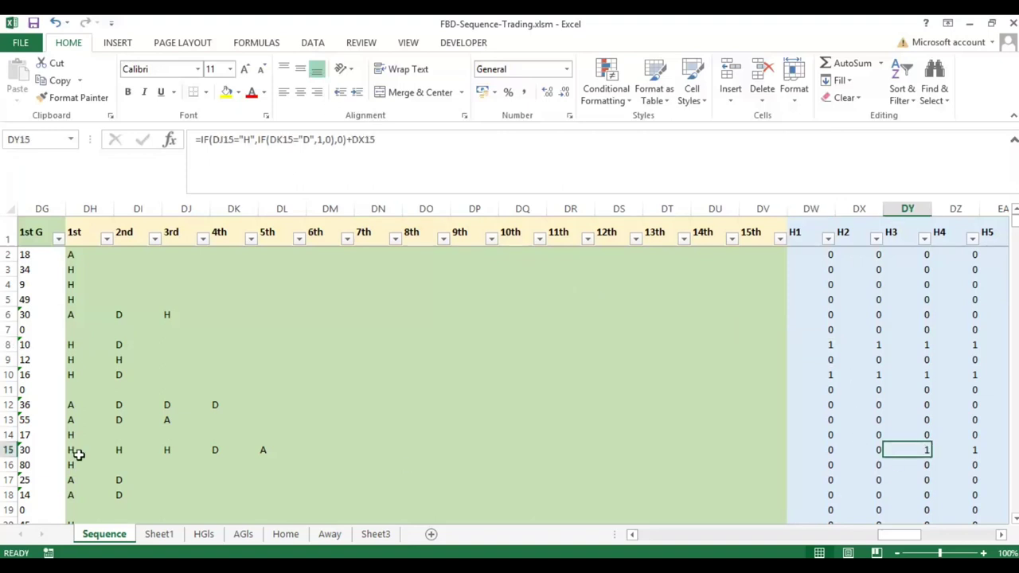
click(6, 450)
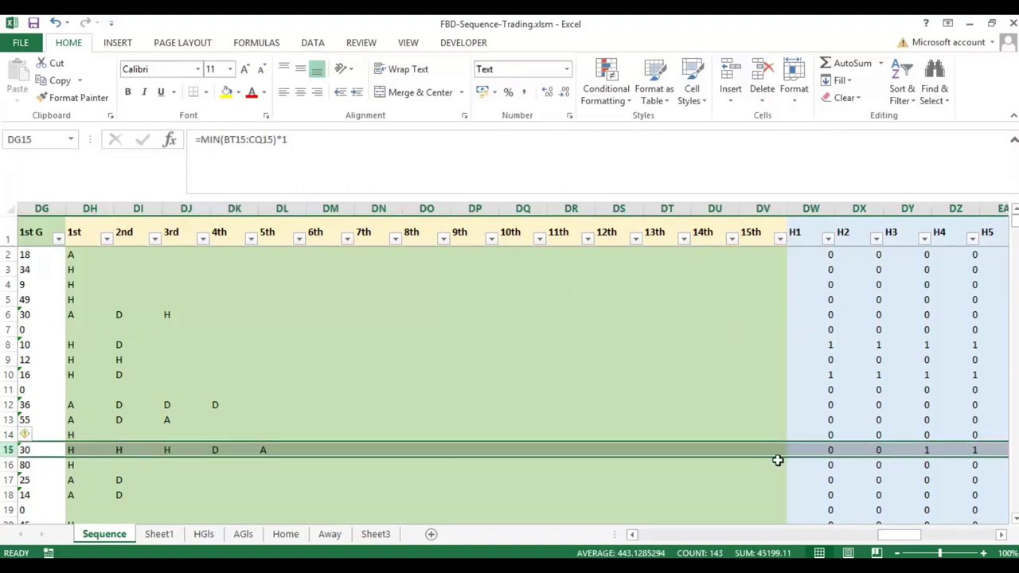
click(923, 451)
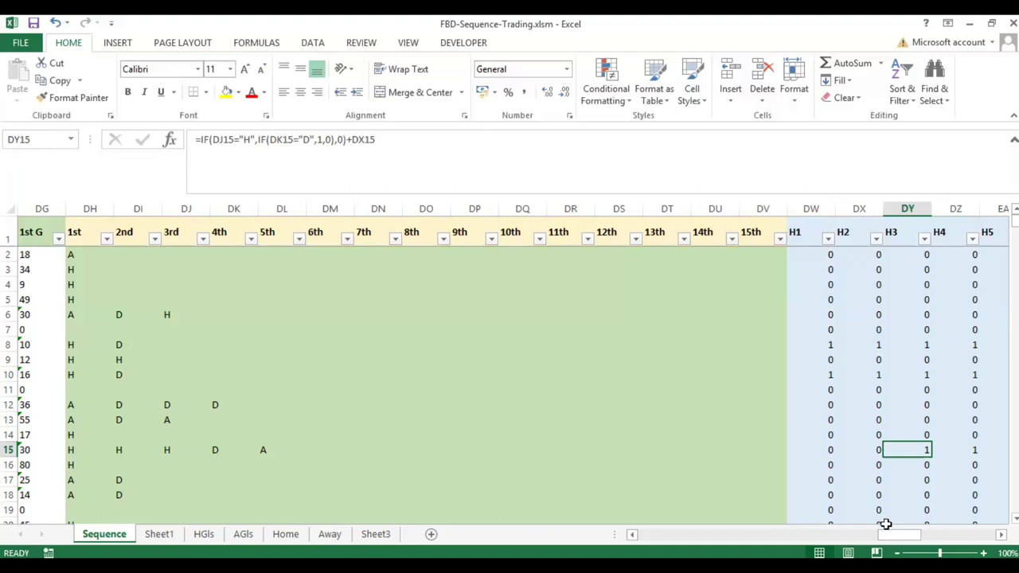
drag(905, 540, 914, 540)
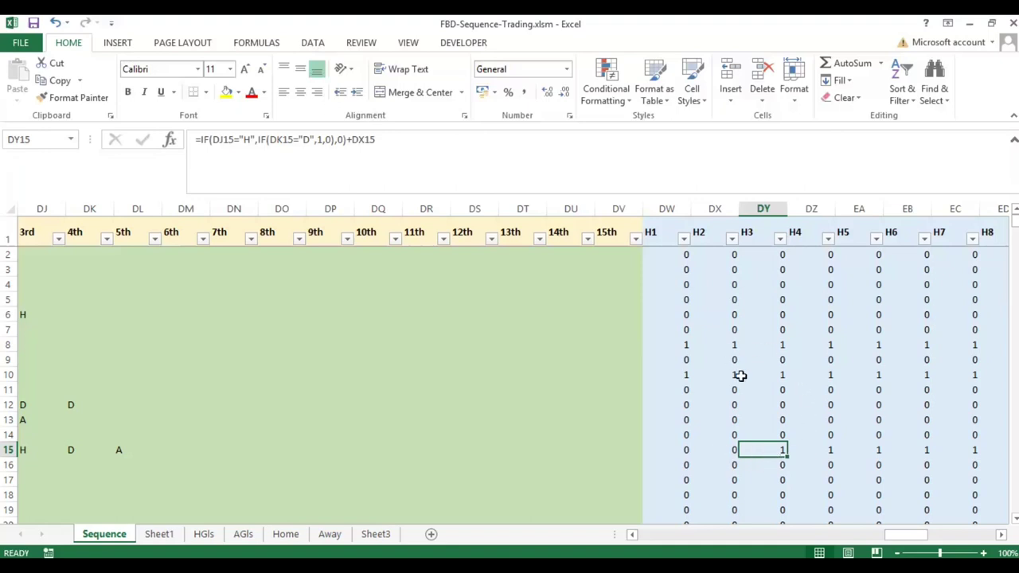
click(731, 447)
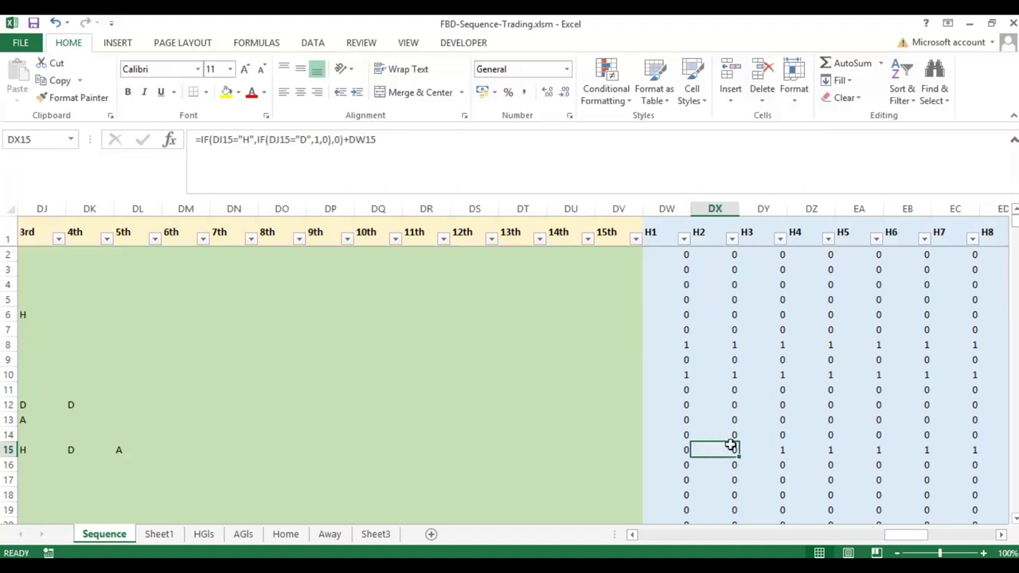
click(686, 447)
- Try filling the H1 formula from DW2 down to row 9 and across to column DX, and undo the fill across
click(687, 256)
drag(687, 259, 750, 374)
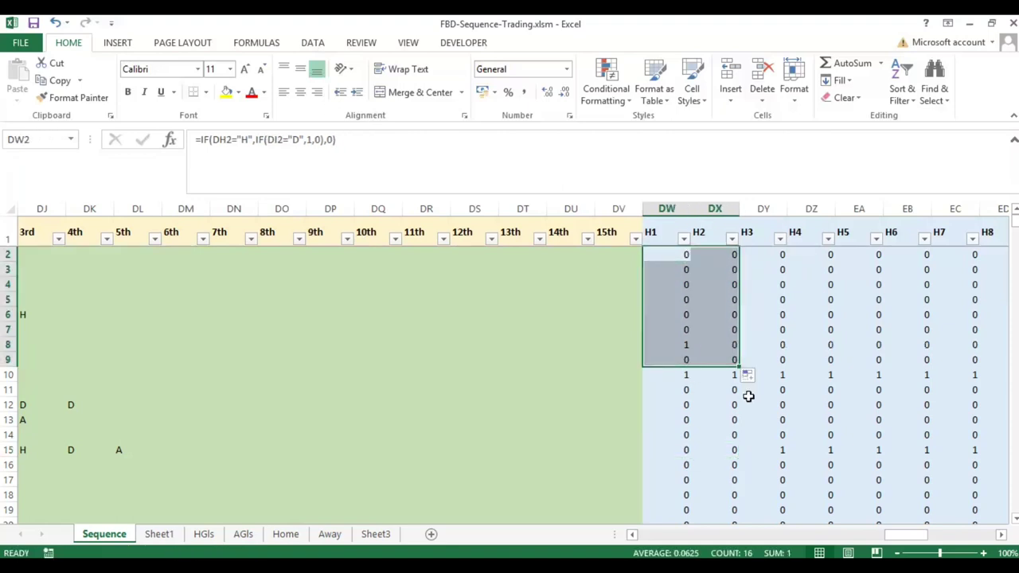
key(ctrl+z)
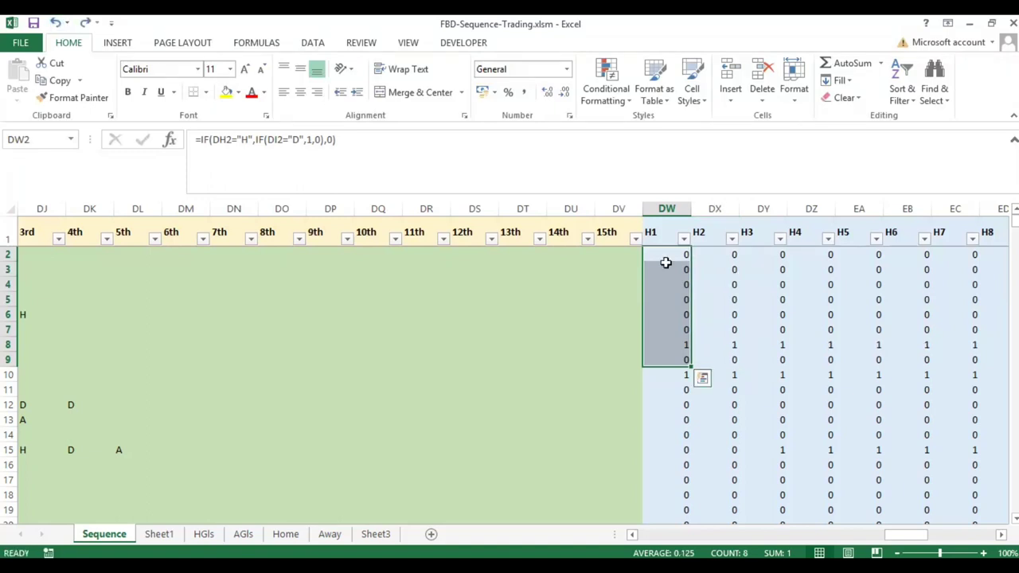
- Fill the cumulative H2 formula from DX8 across to EA8
click(686, 344)
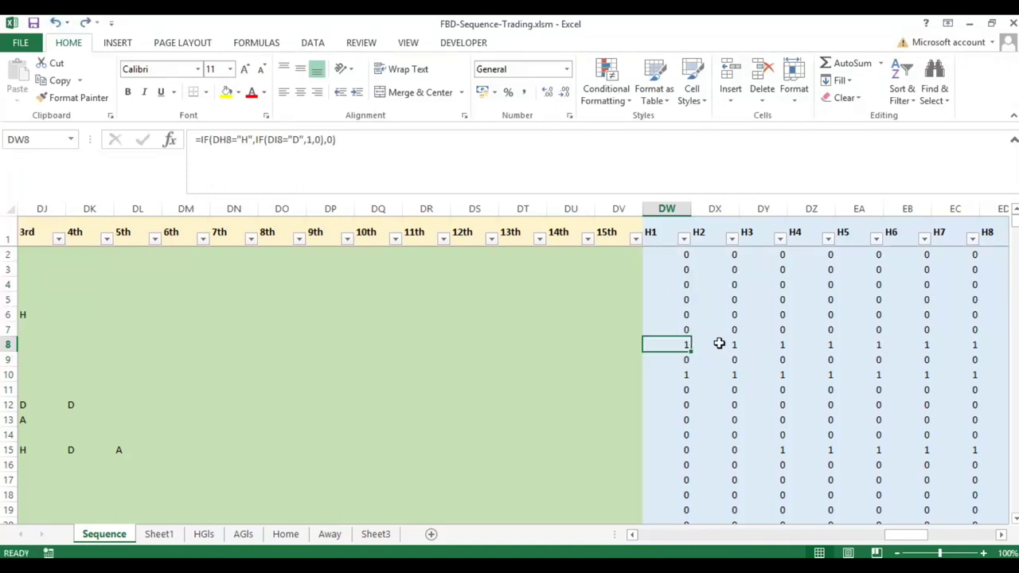
click(720, 344)
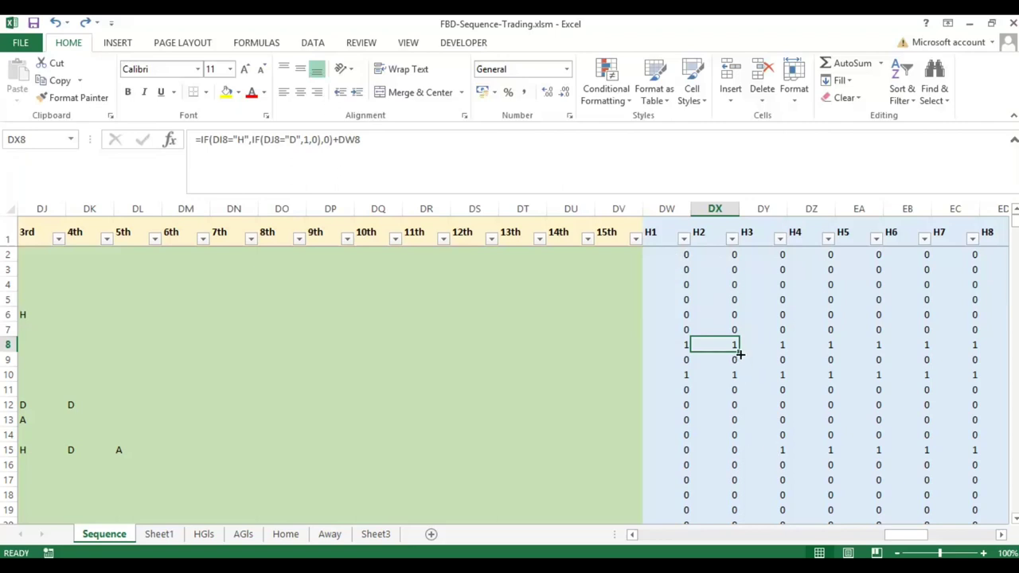
drag(738, 353, 861, 355)
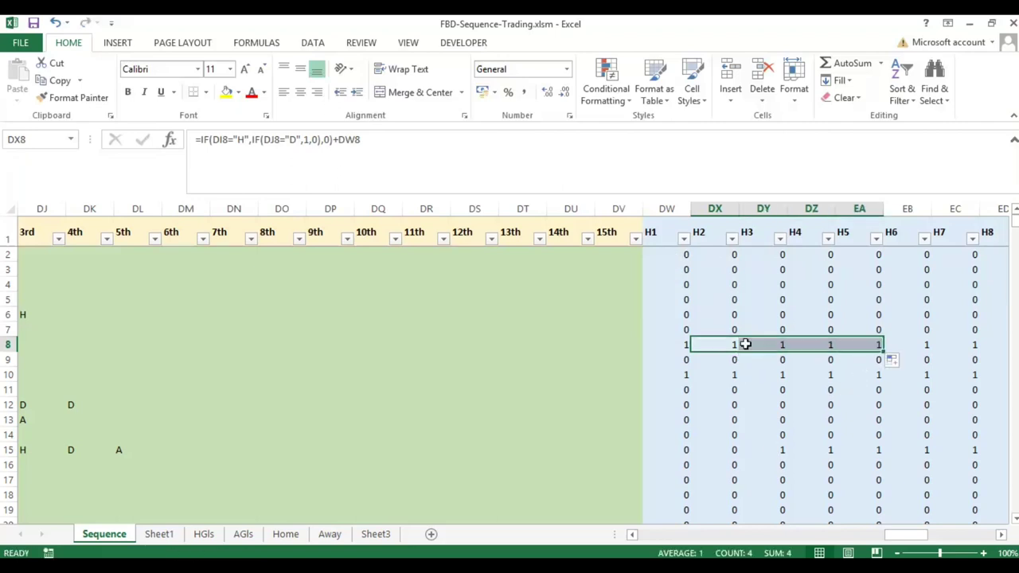
- Compare the H1 formula in DW2 with the cumulative H2 formula in DX2
click(687, 259)
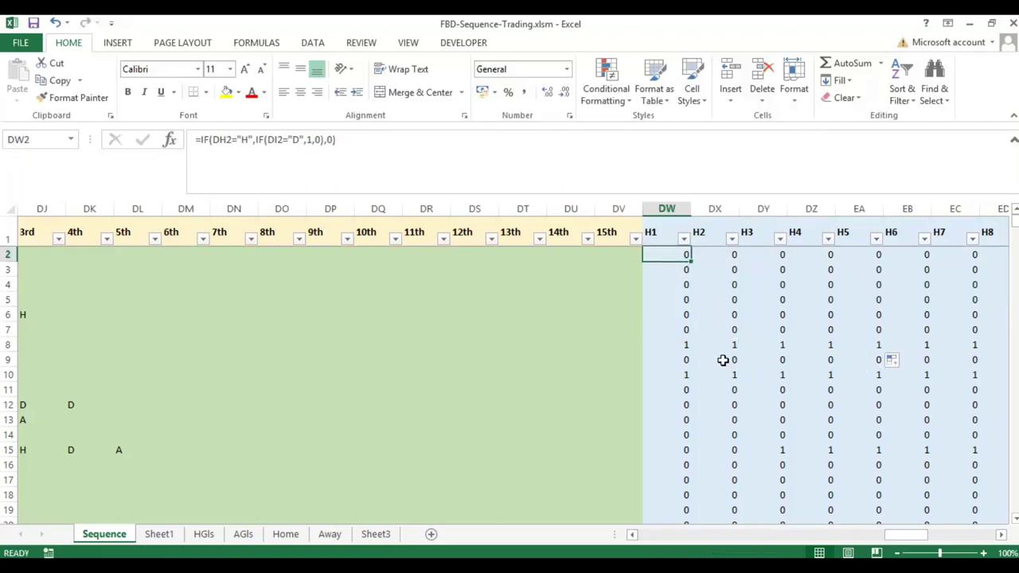
click(724, 253)
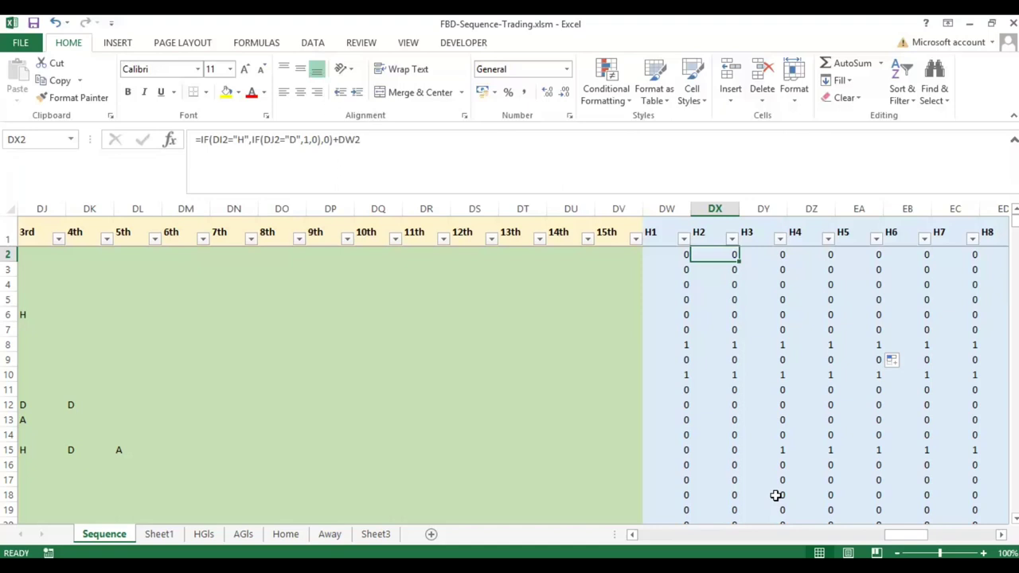
click(676, 255)
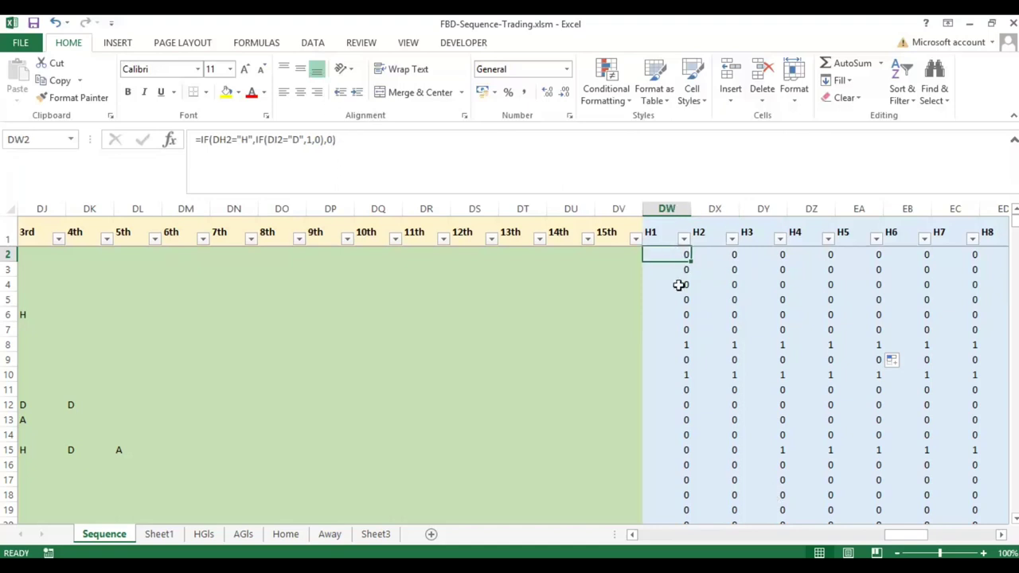
click(728, 256)
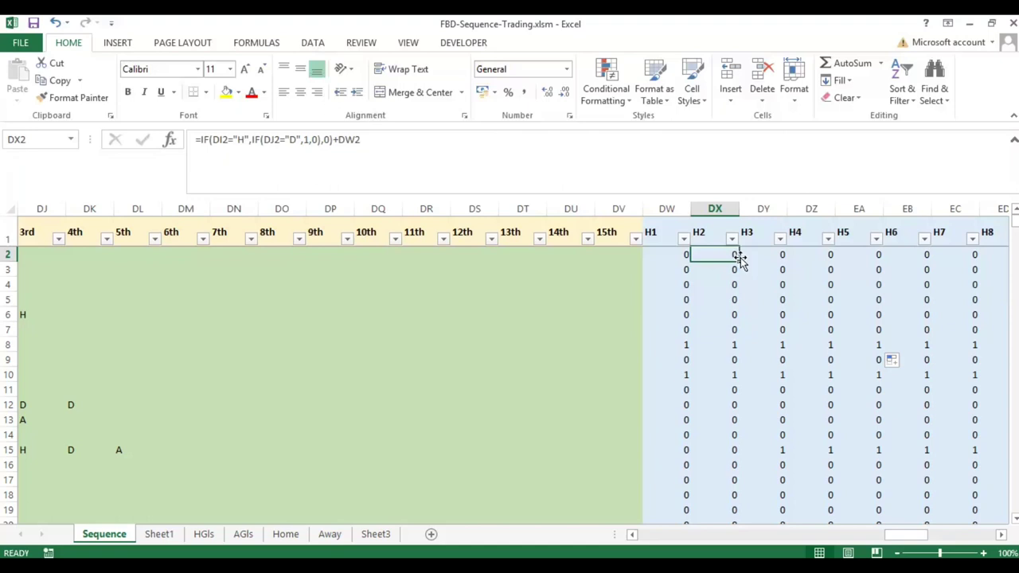
click(674, 255)
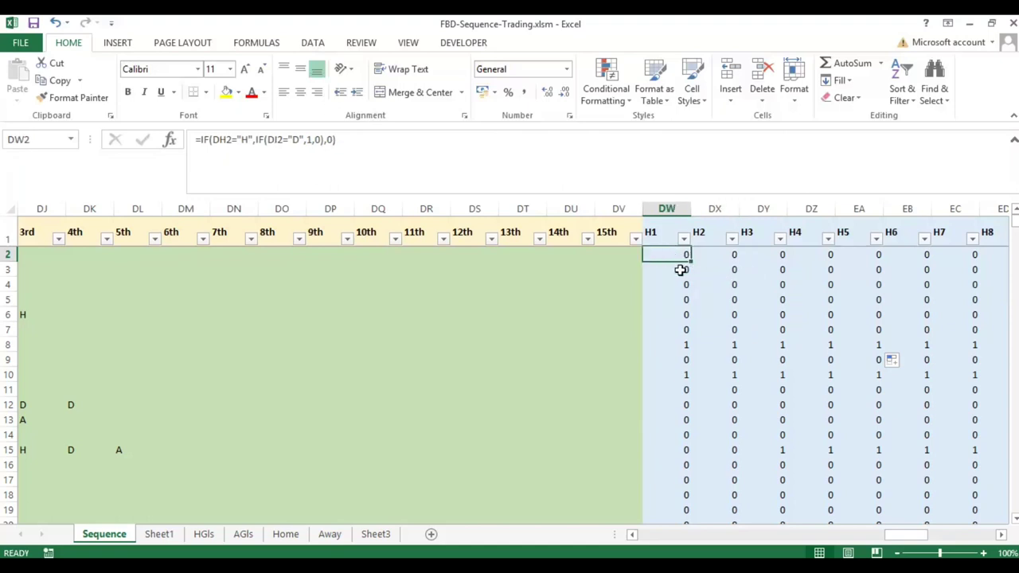
click(720, 253)
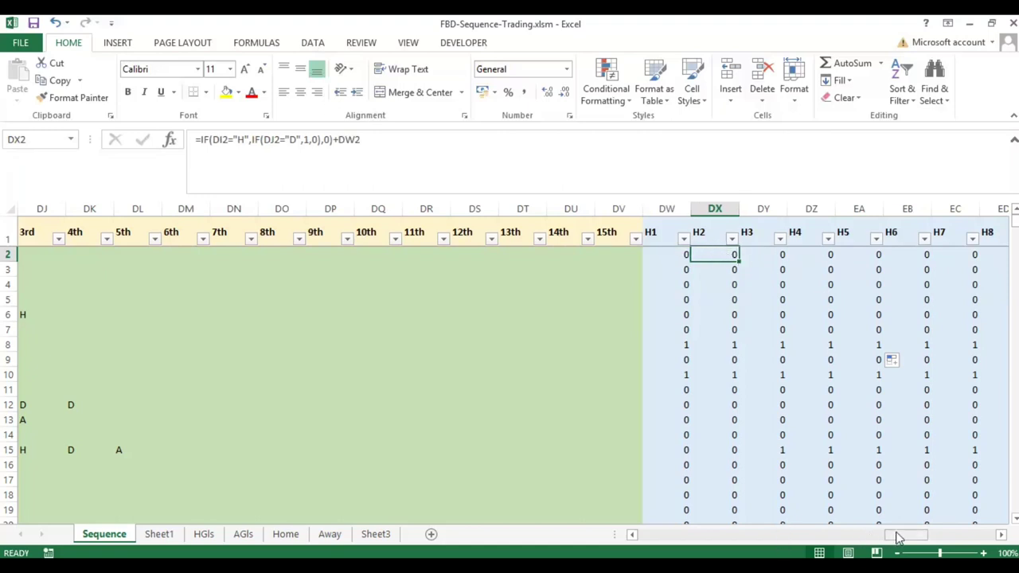
- Compare the A1 formula in EL2 with the cumulative A2 formula in EM2
drag(898, 535, 927, 537)
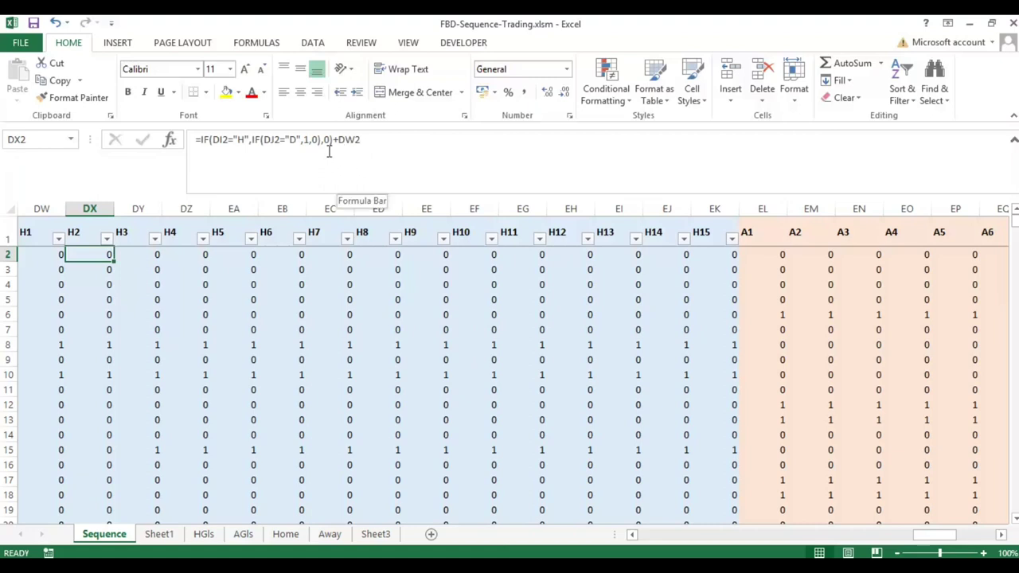
click(766, 255)
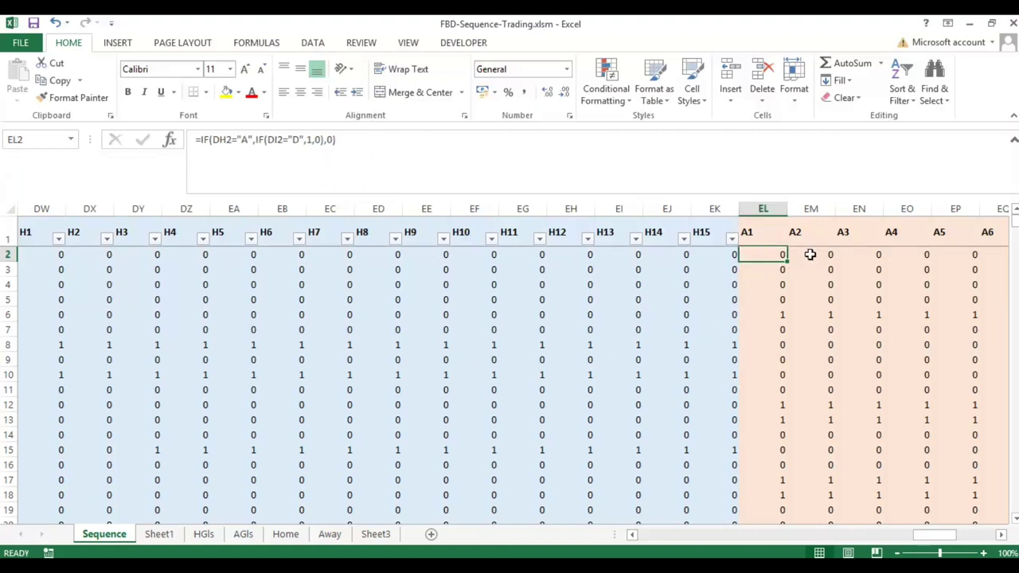
click(809, 255)
click(778, 254)
click(810, 254)
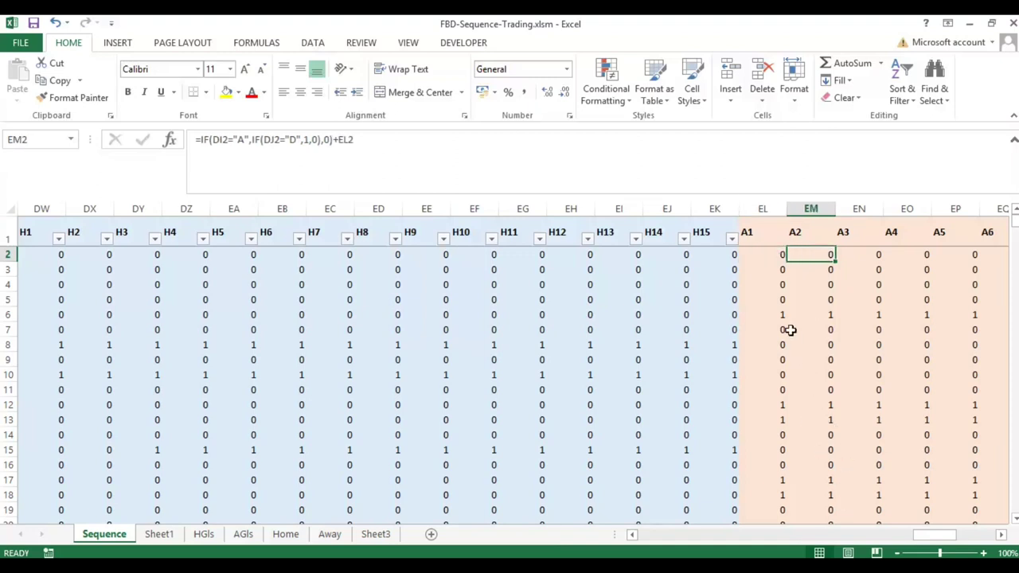
click(755, 256)
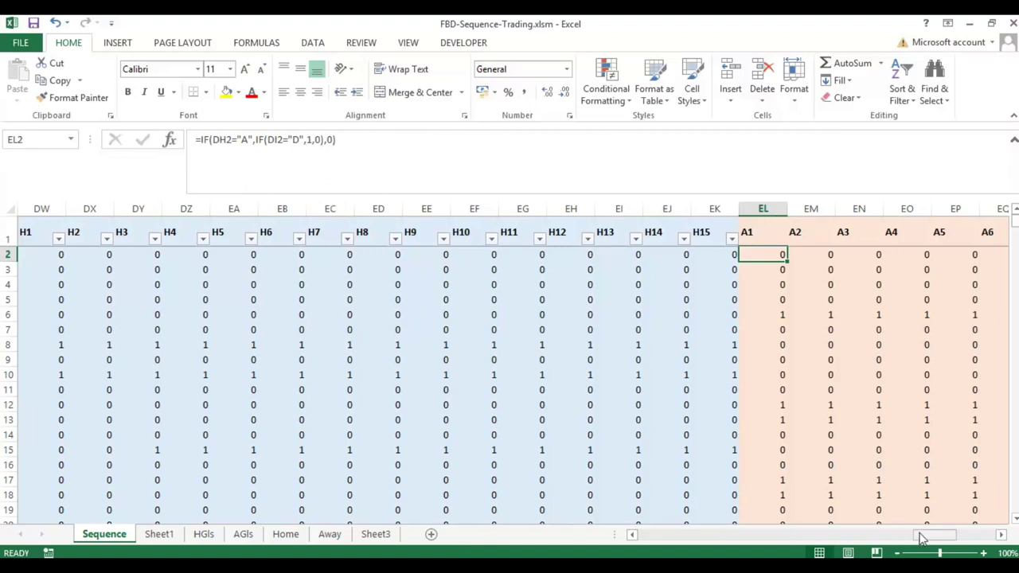
- Examine the H Thrown formula in FA2 and trace its EK2 reference to the H15 column, keeping the formula as is
drag(921, 538, 960, 540)
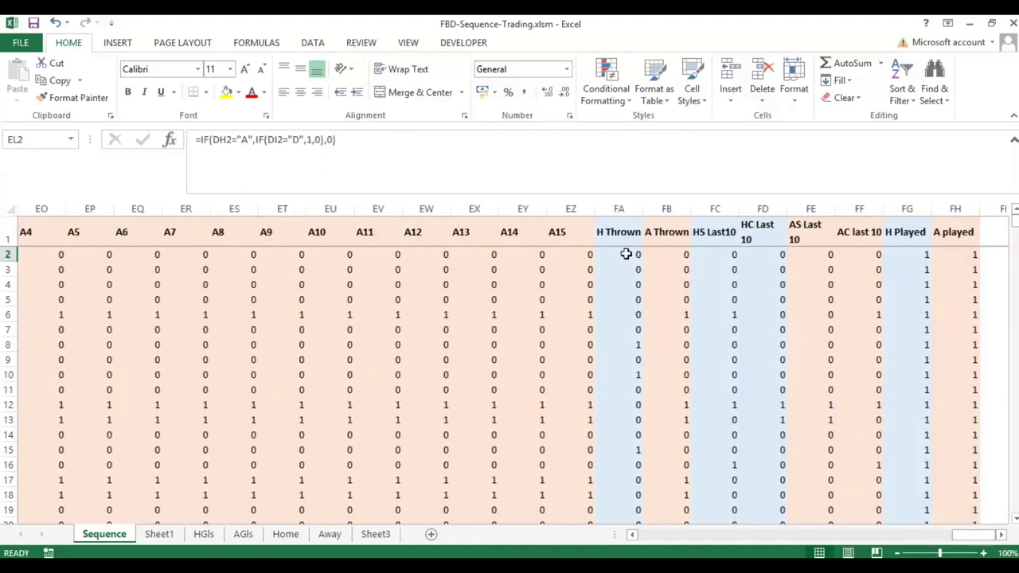
click(626, 254)
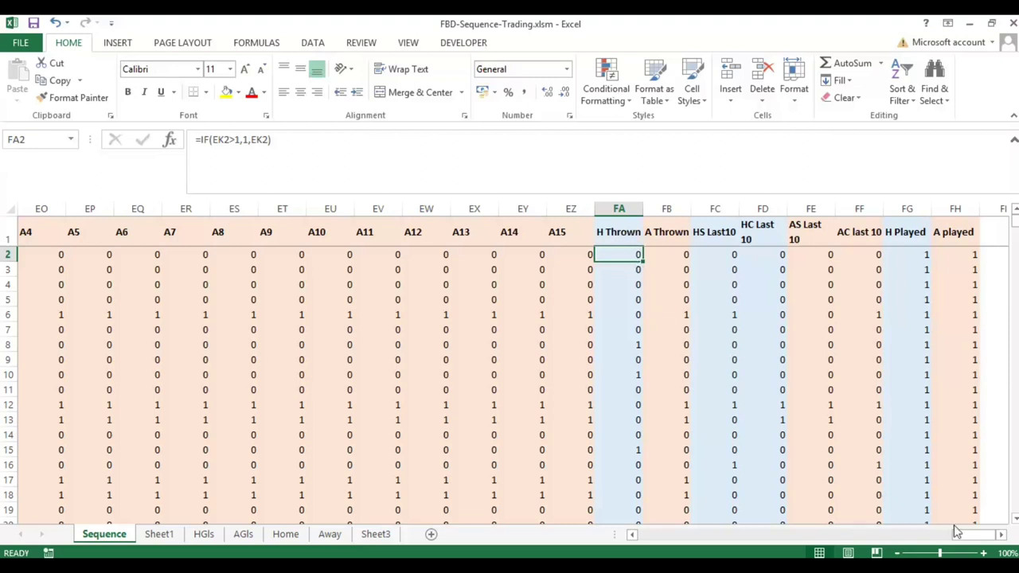
click(345, 141)
drag(975, 538, 935, 539)
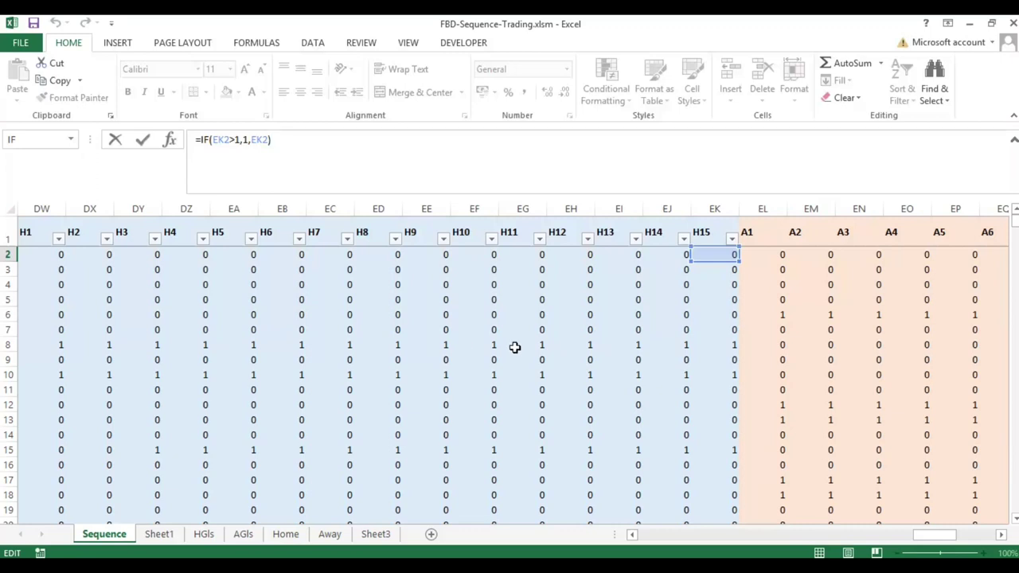
drag(951, 540, 923, 539)
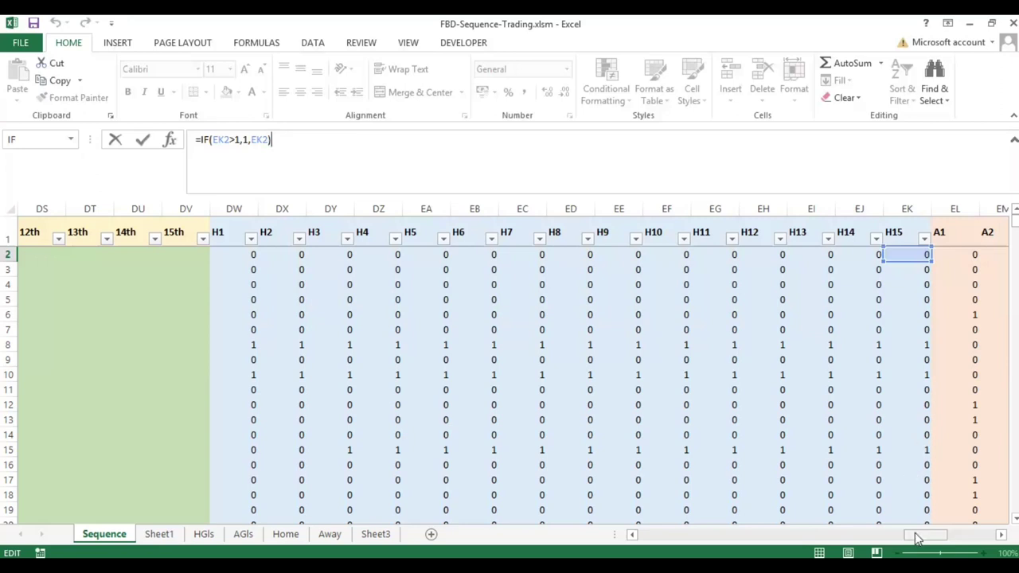
drag(915, 537, 964, 538)
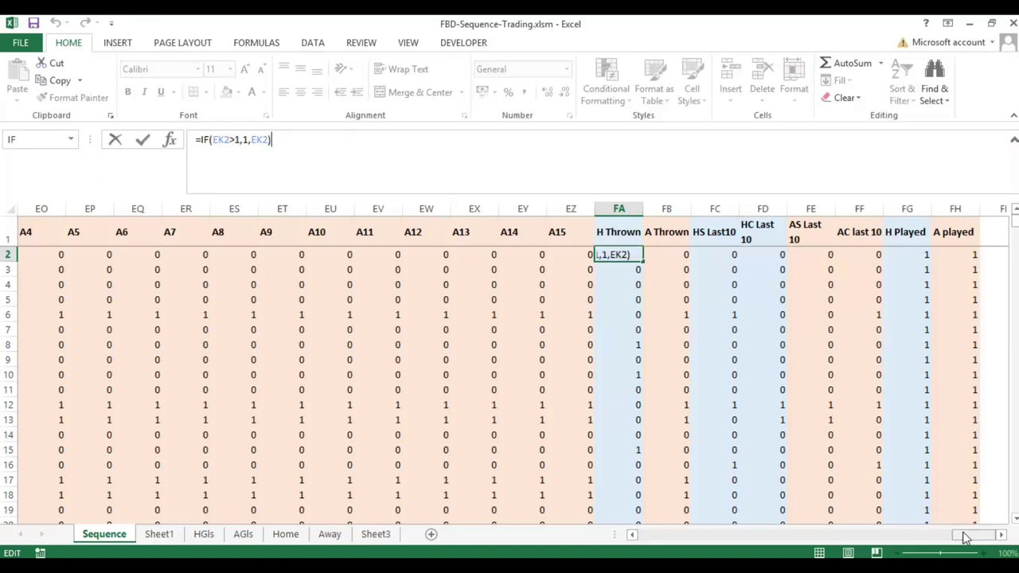
key(Return)
key(Up)
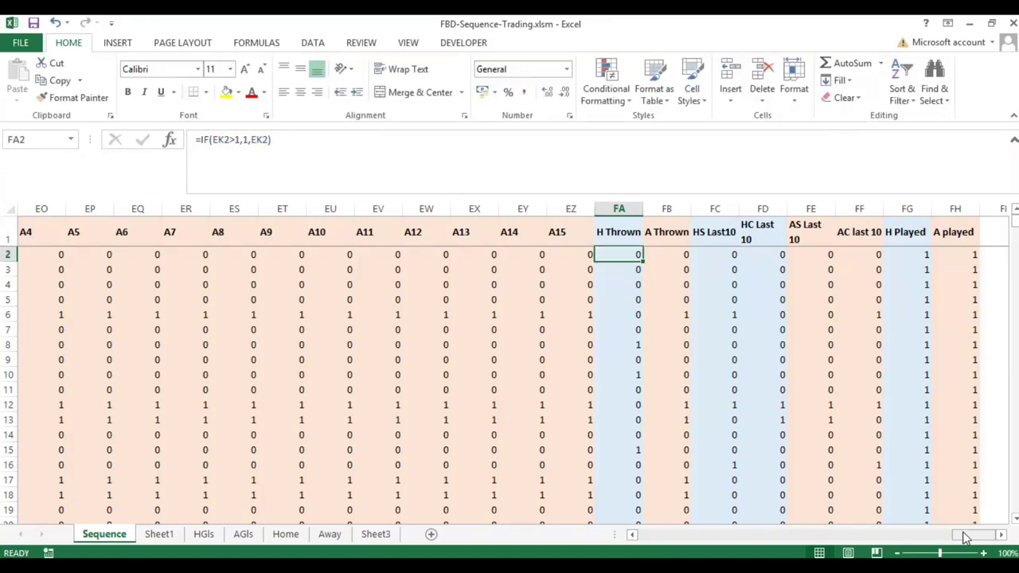
- Examine the A Thrown formula in FB2 and trace its EZ2 reference to the A15 column, keeping the formula as is
key(Down)
key(Up)
key(Right)
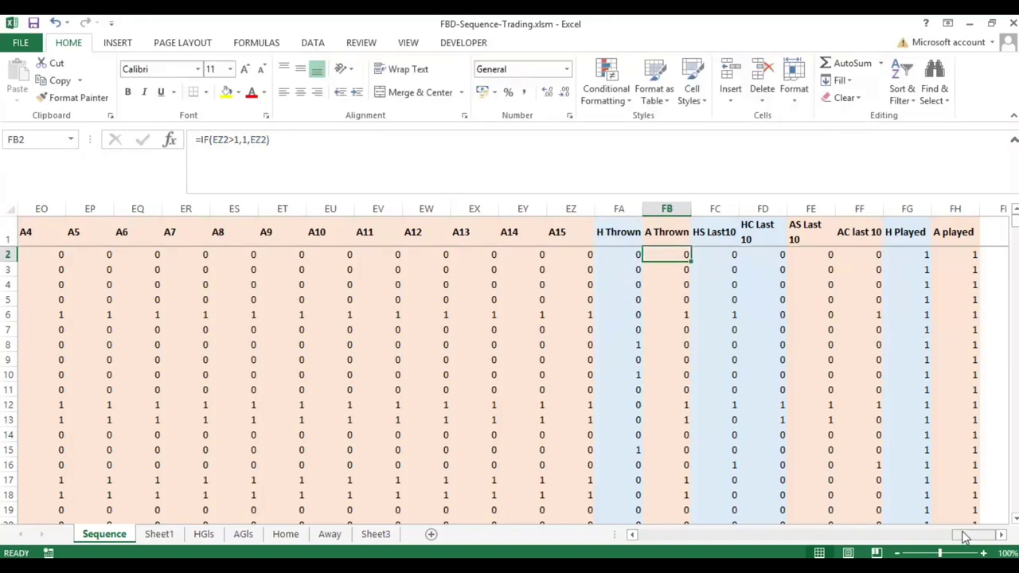
click(337, 132)
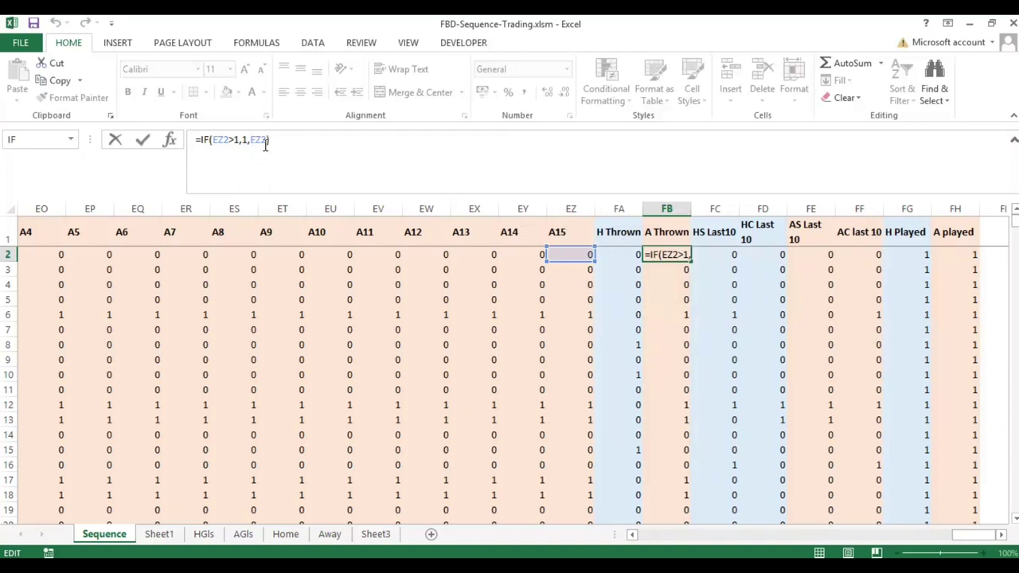
key(Return)
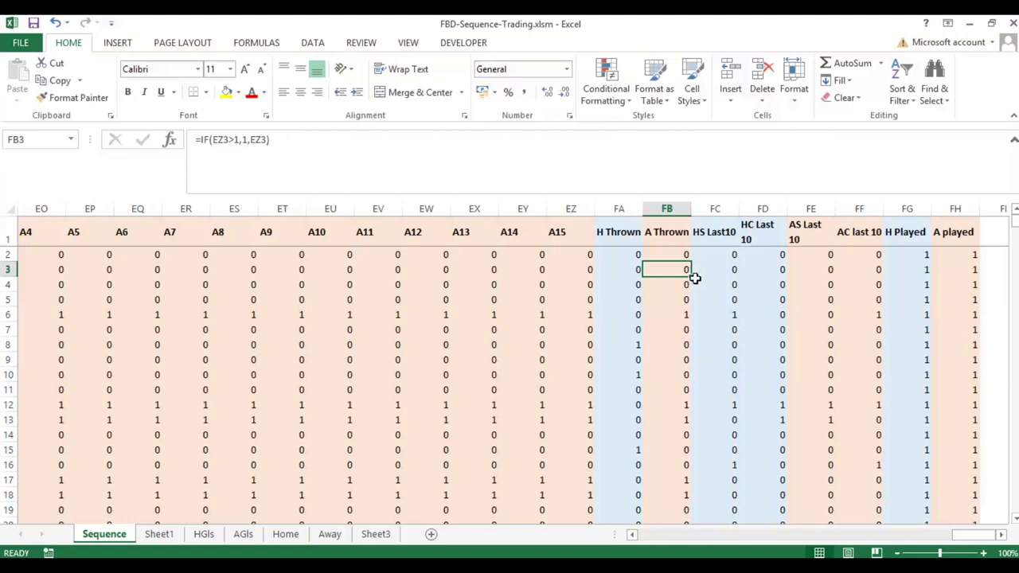
- Examine the HS Last10 formula in FC2 and trace its $BT2:$CE2 range to the home goal time columns
click(717, 253)
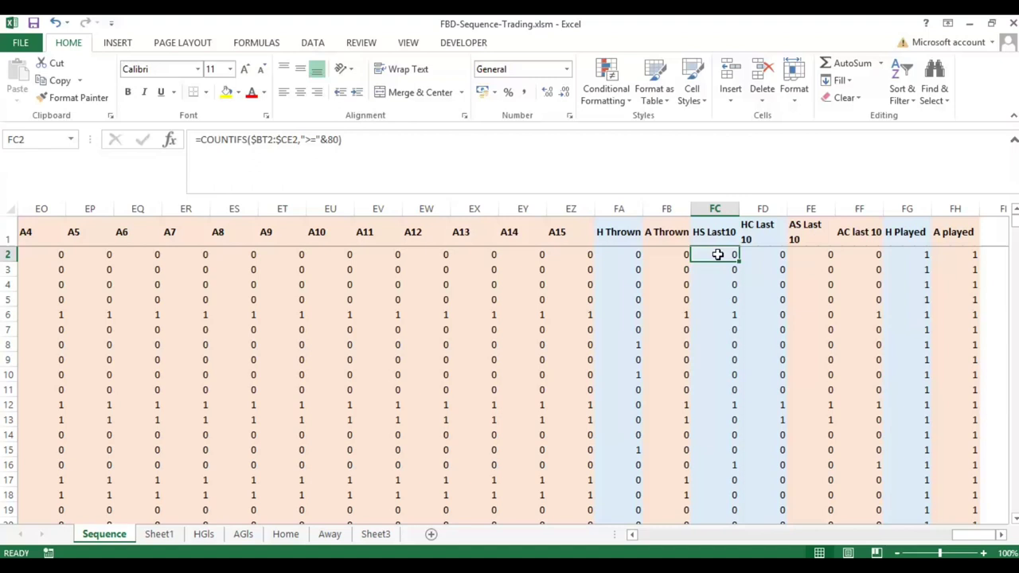
click(379, 164)
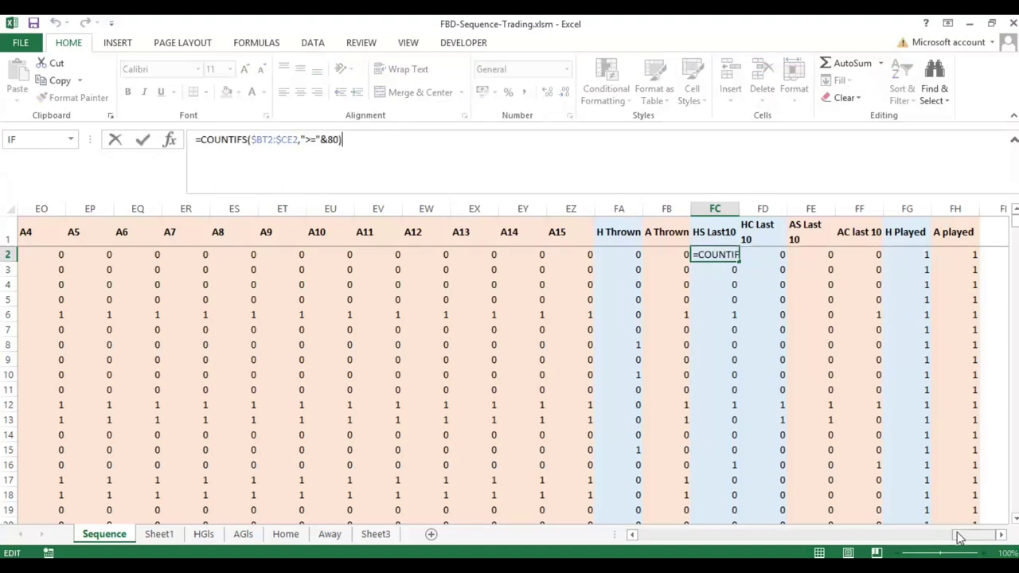
drag(965, 535, 771, 538)
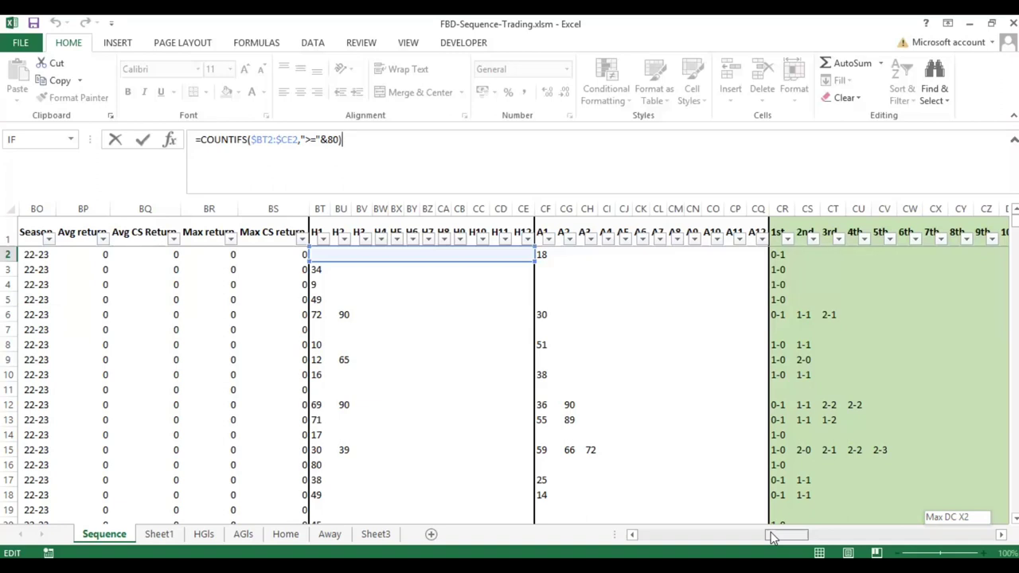
drag(773, 537, 976, 539)
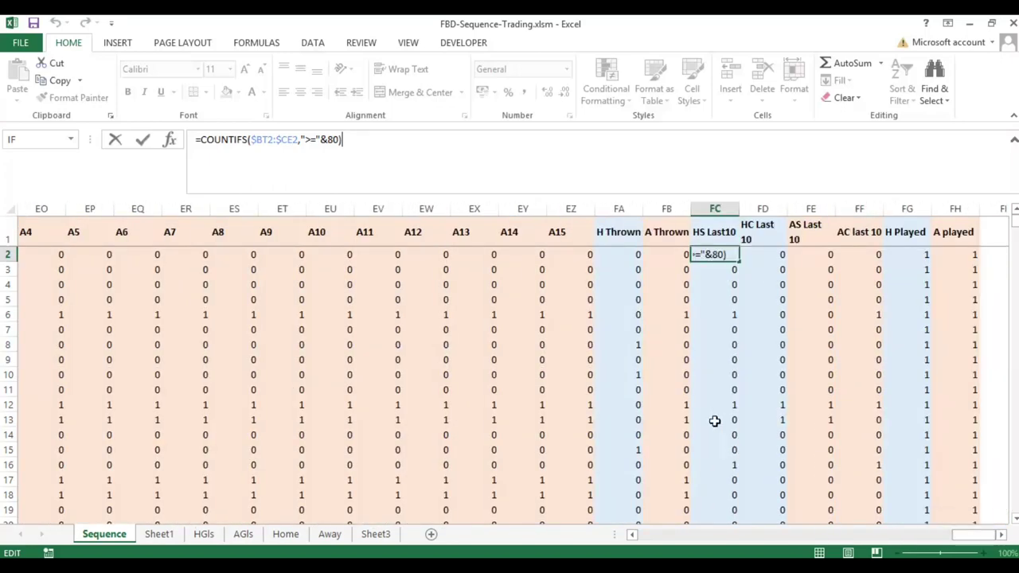
key(Return)
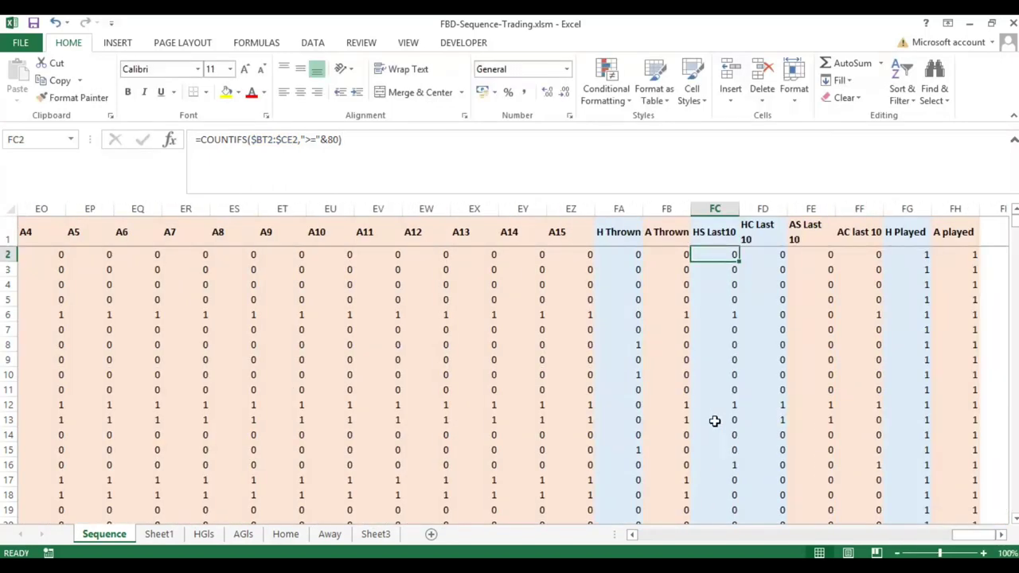
- Examine the HC Last 10 formula in FD2 and trace its $CF2:$CQ2 range to the away goal time columns
key(Up)
key(Right)
click(371, 138)
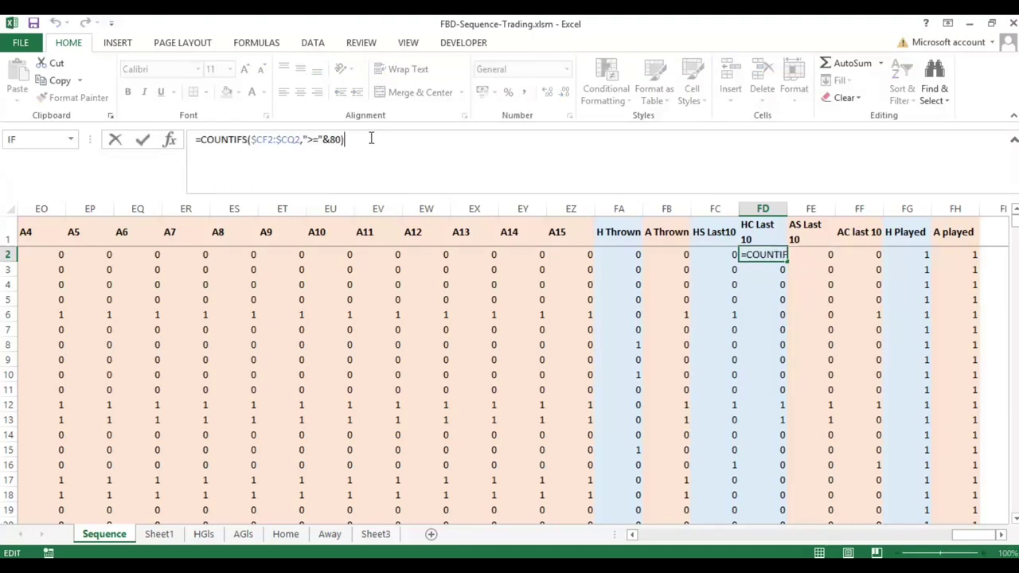
drag(970, 535, 812, 539)
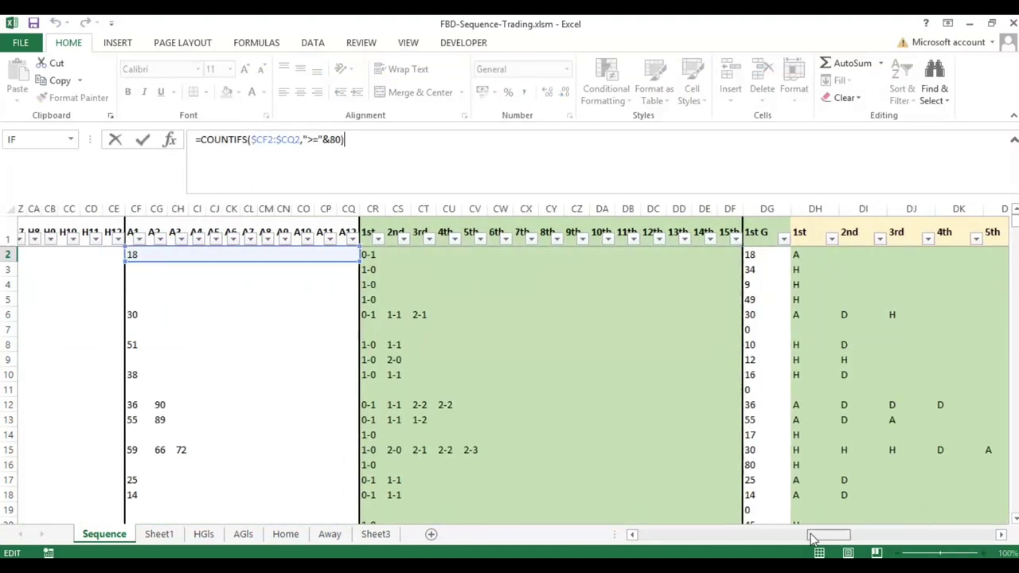
key(Return)
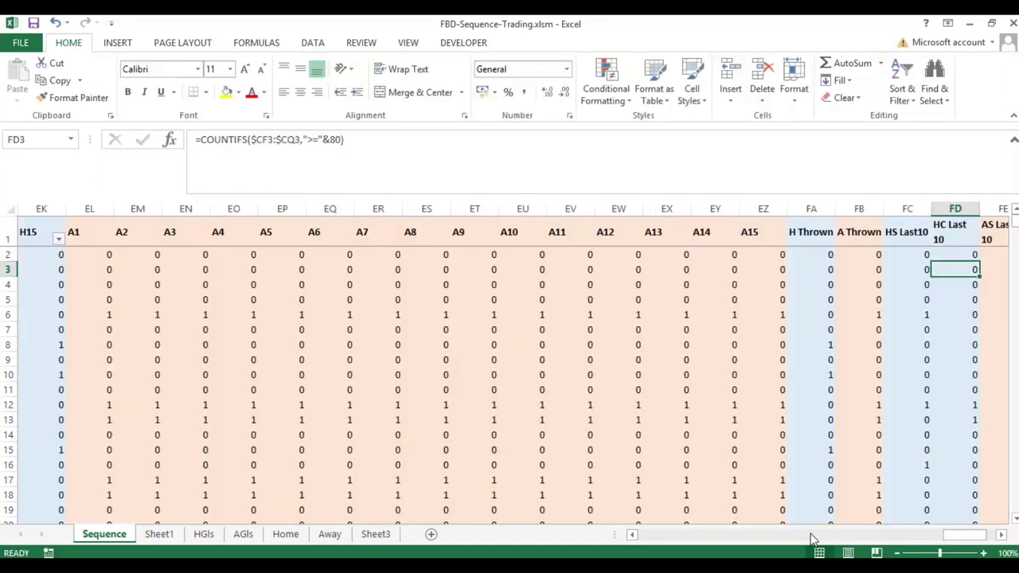
- Check the HS Last10 and HC Last 10 flags in row 12 against that match's home and away goal times
click(962, 405)
click(925, 407)
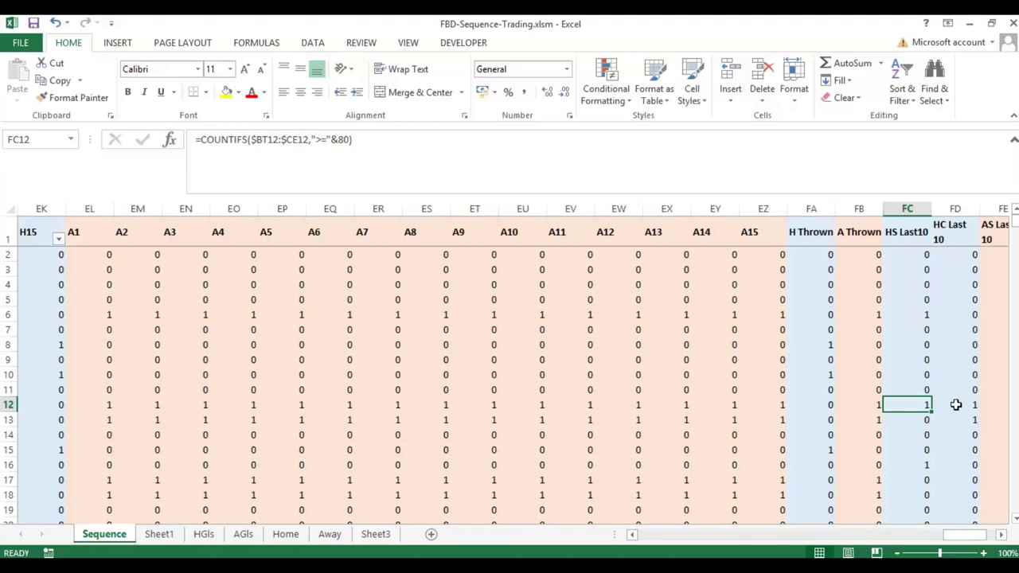
click(955, 407)
click(8, 405)
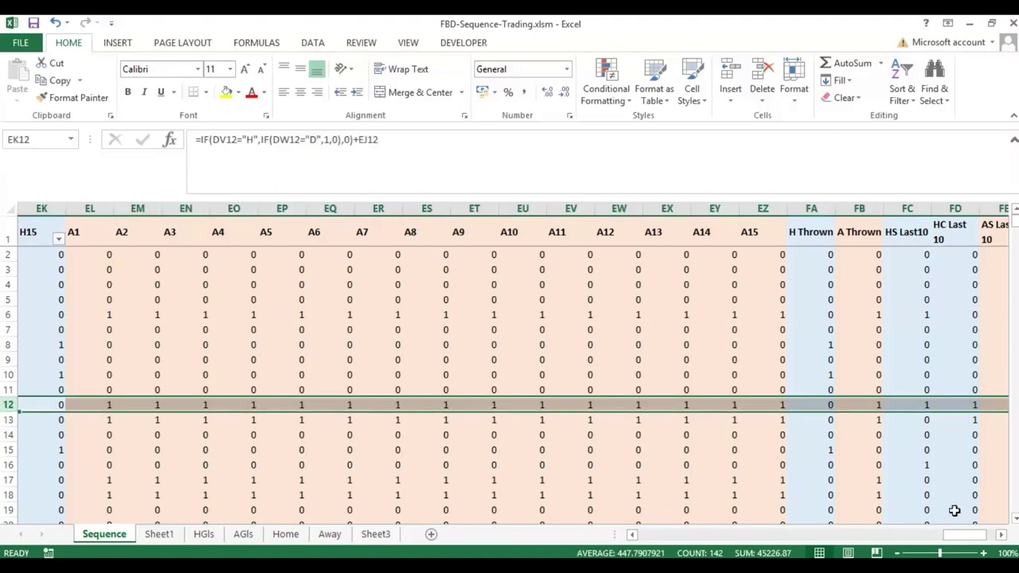
drag(960, 535, 719, 535)
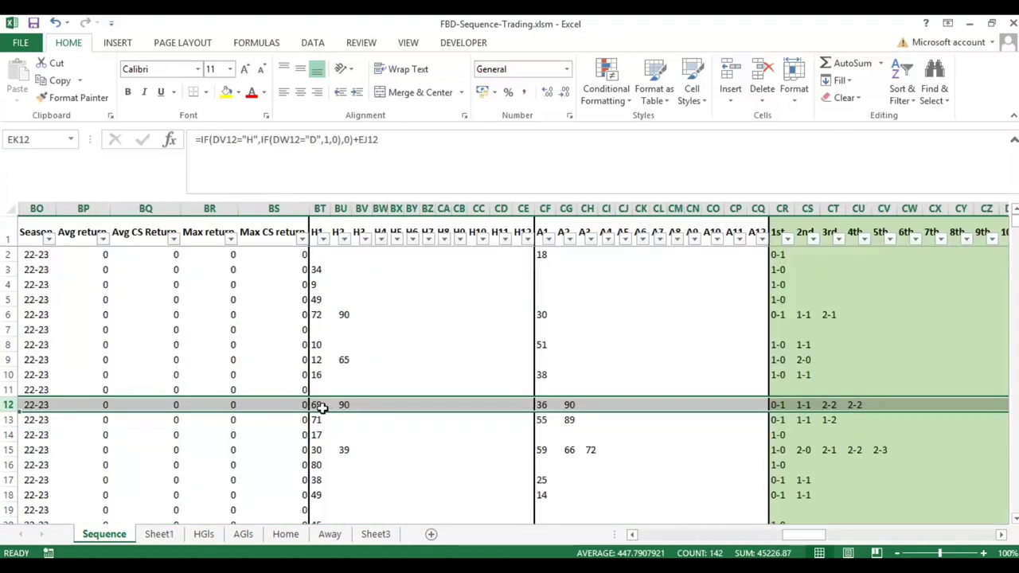
drag(800, 535, 1000, 539)
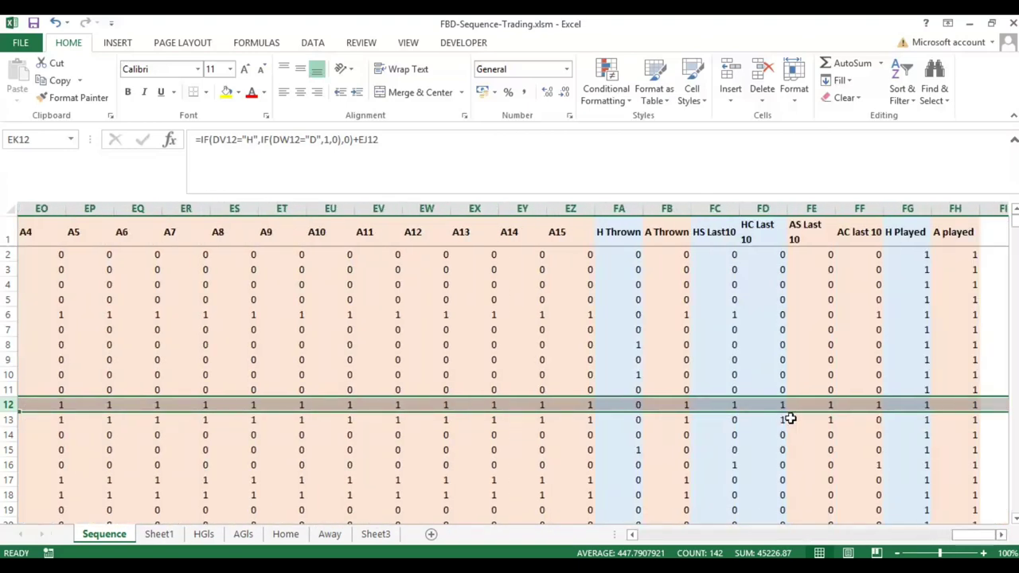
- Examine the AS Last 10 and AC last 10 references in row 12, along with the H Played and A played cells
click(813, 403)
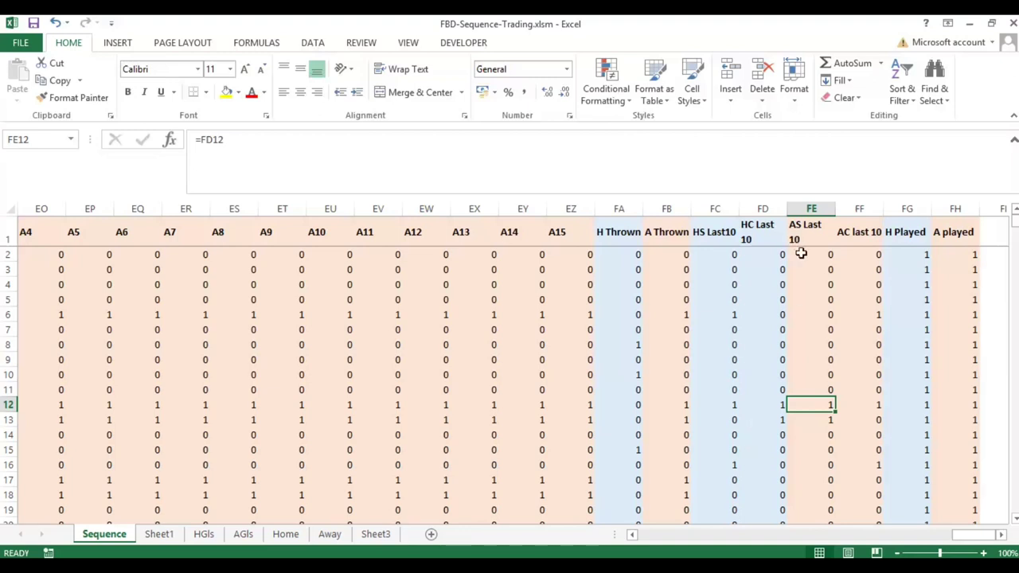
click(866, 406)
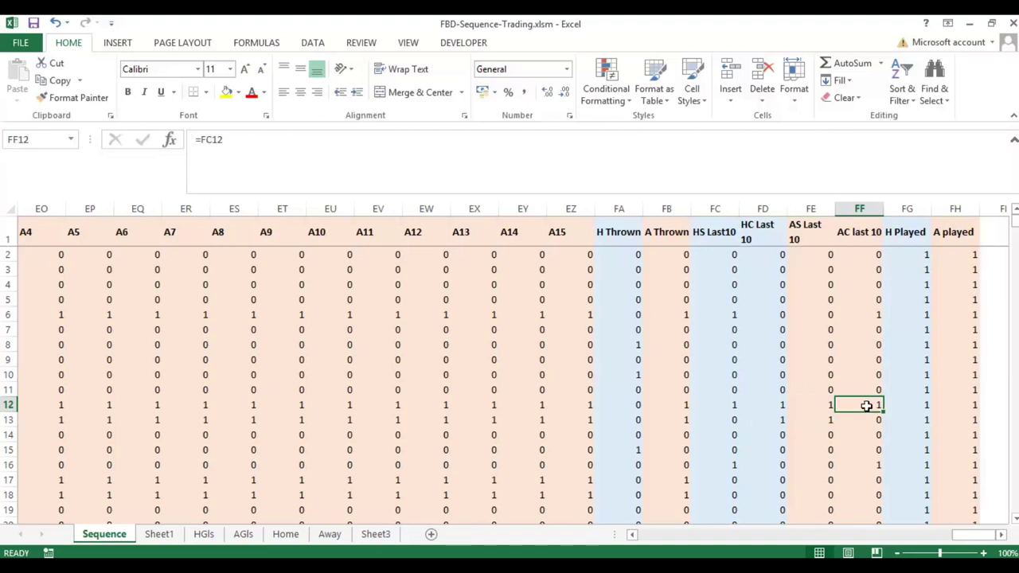
drag(728, 407, 855, 408)
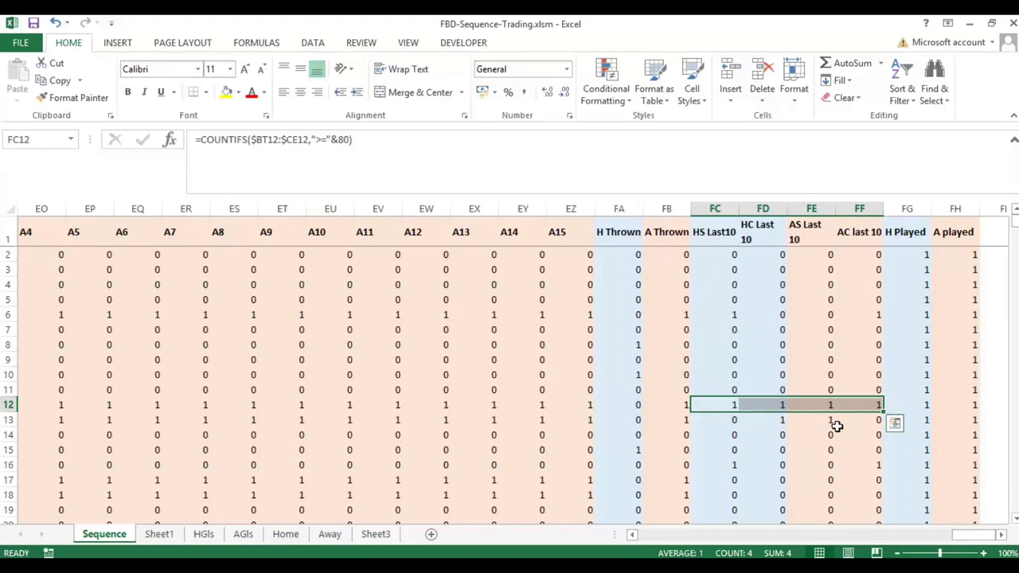
click(910, 403)
click(959, 400)
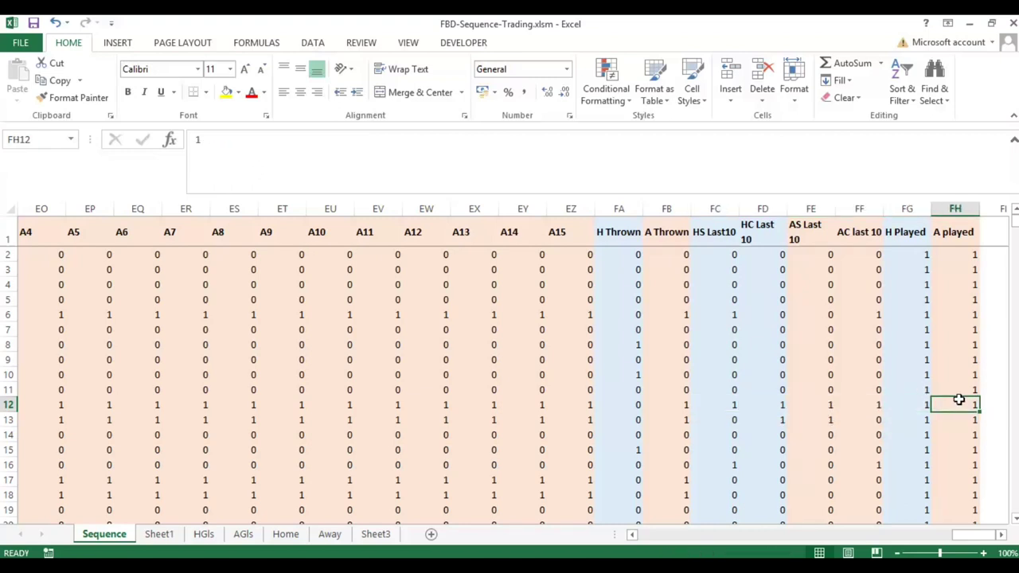
- Clear the H Played and A played values from row 2059, the first fixture without a result, down to the last row
drag(1015, 227, 610, 542)
scroll(951, 521, down, 5)
click(926, 462)
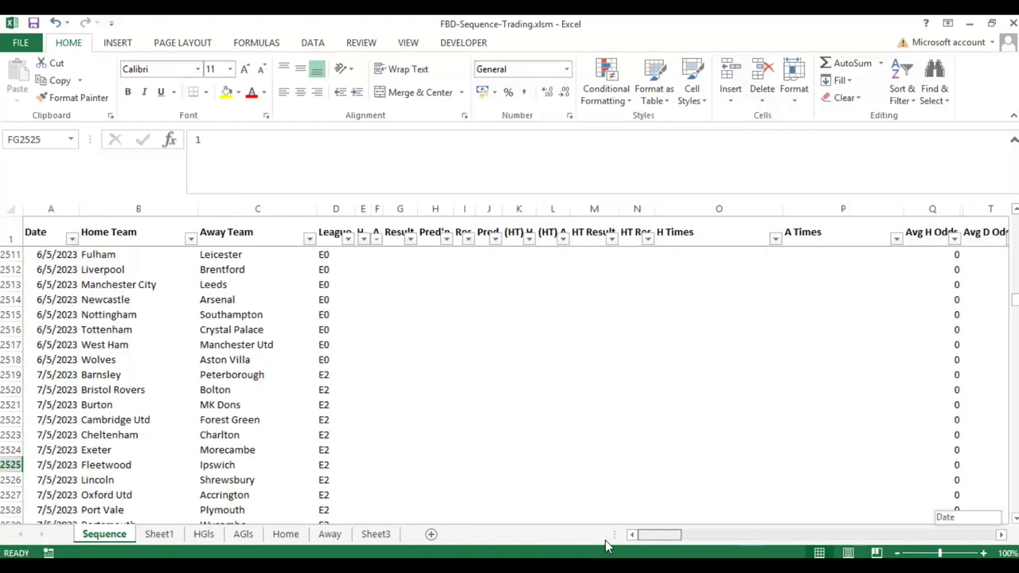
click(351, 313)
key(Right)
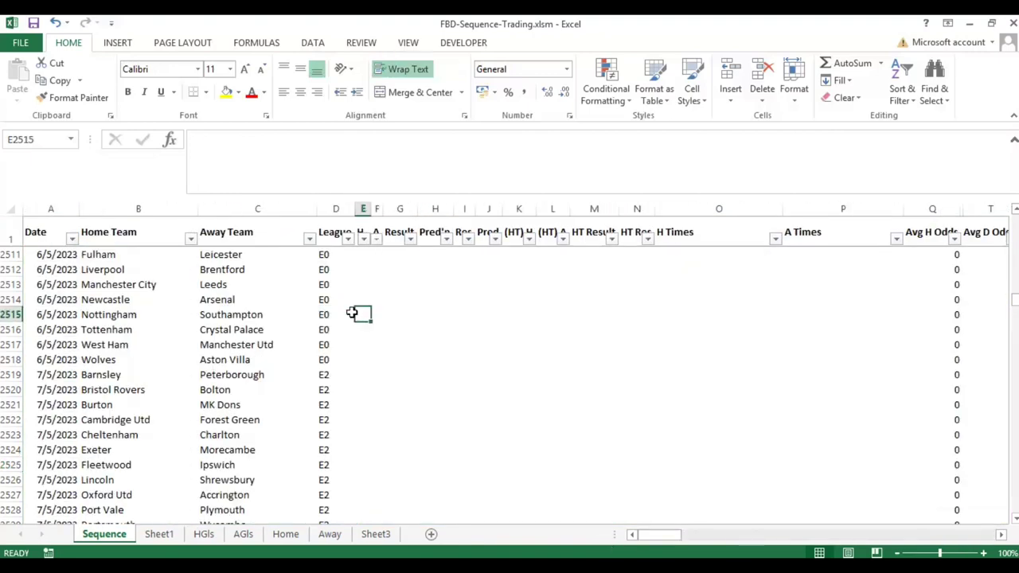
key(ctrl+shift+Up)
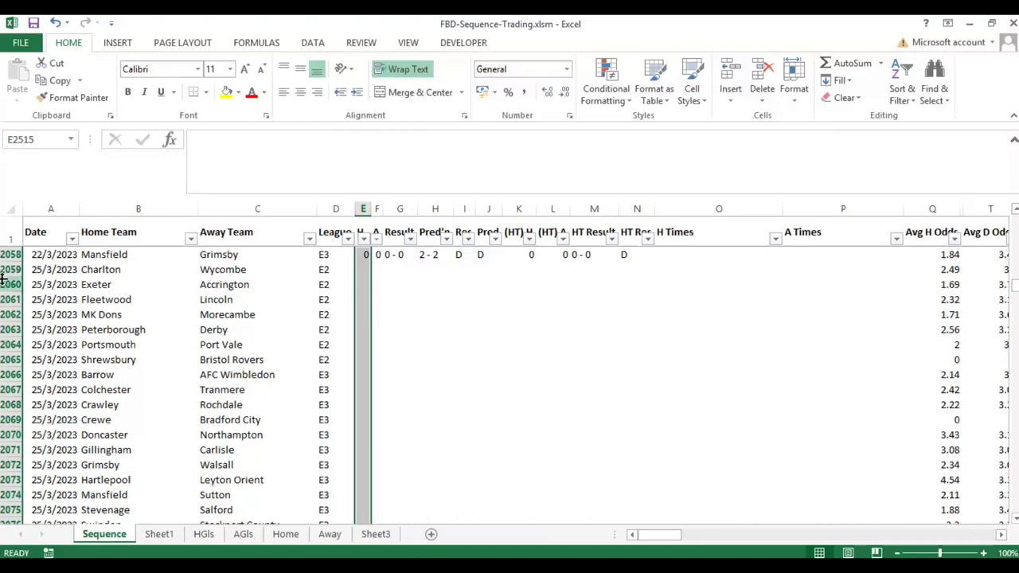
click(4, 270)
drag(657, 534, 976, 534)
drag(919, 268, 964, 269)
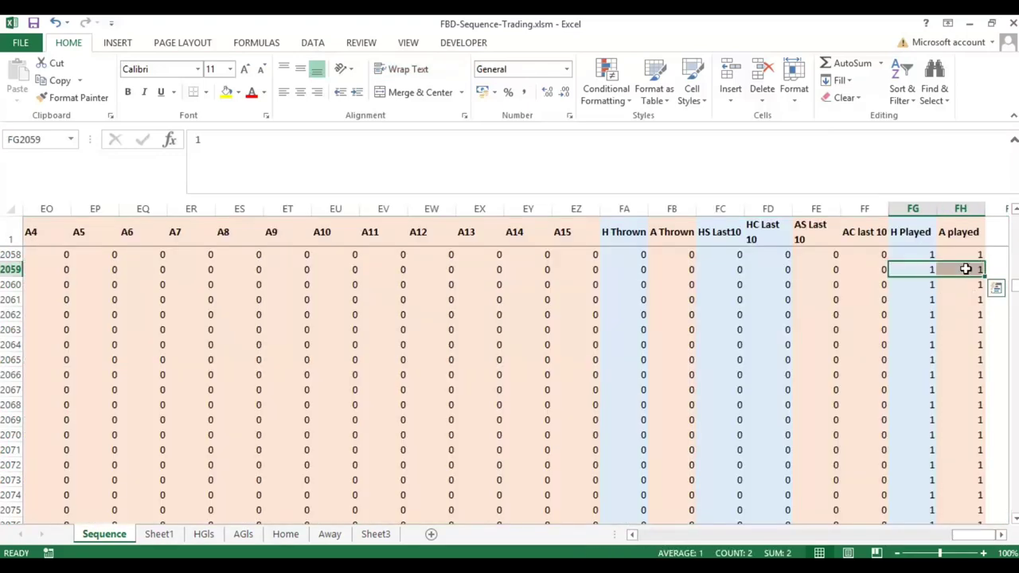
key(ctrl+shift+Down)
key(Delete)
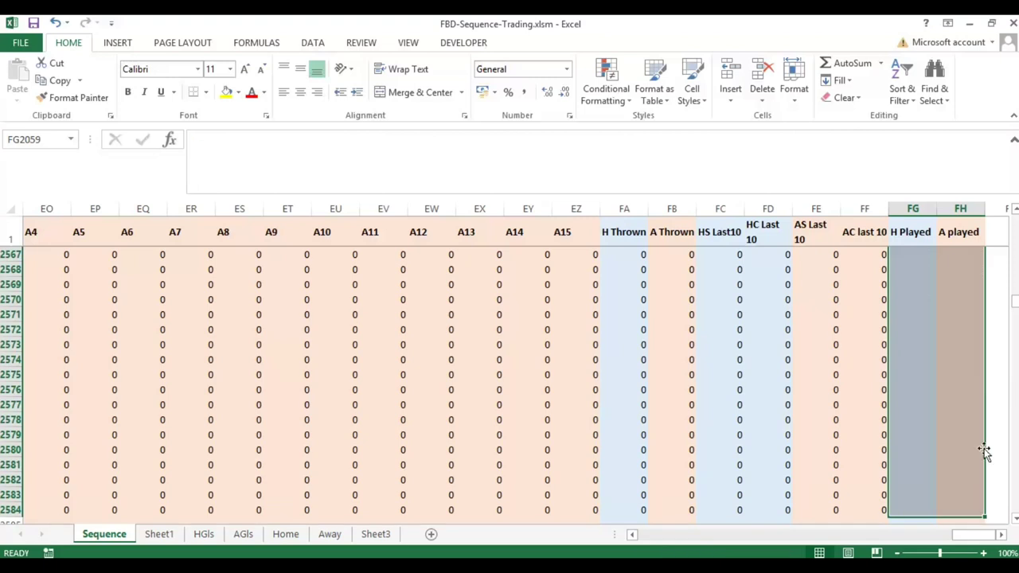
- Review the row 2 entries one by one from A played in FH2 back to H Thrown in FA2
drag(1015, 300, 1015, 217)
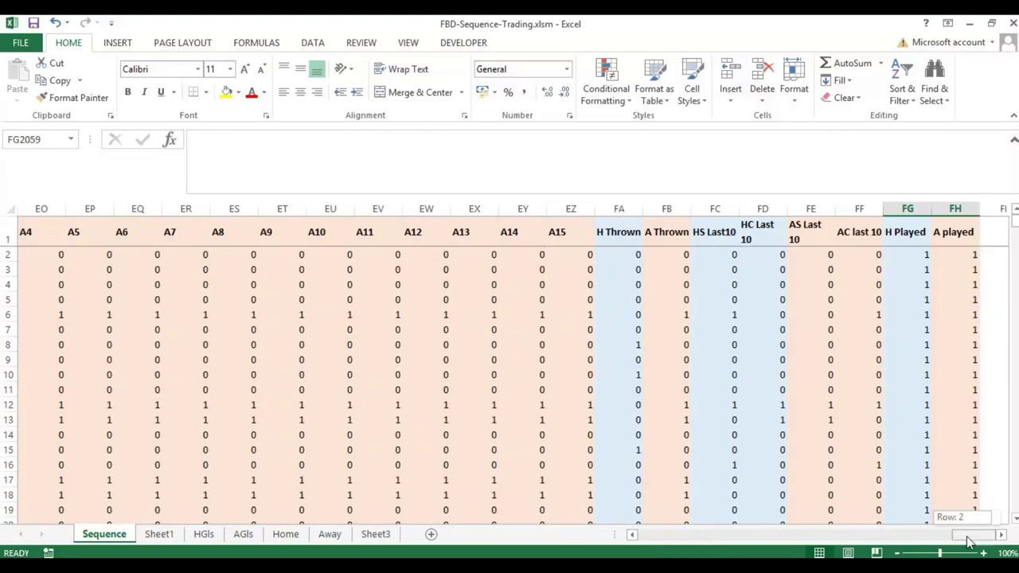
click(965, 256)
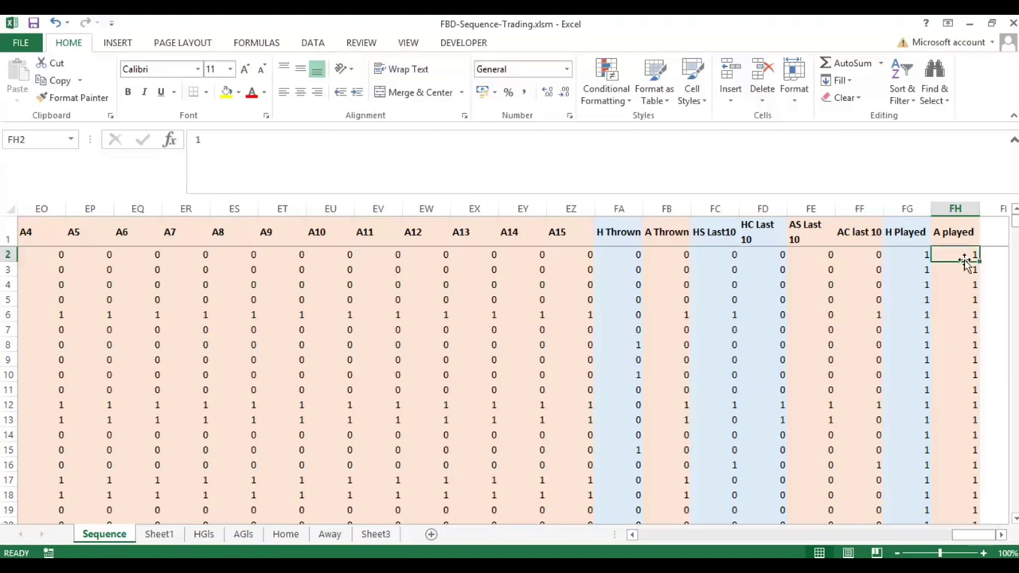
click(920, 256)
click(876, 256)
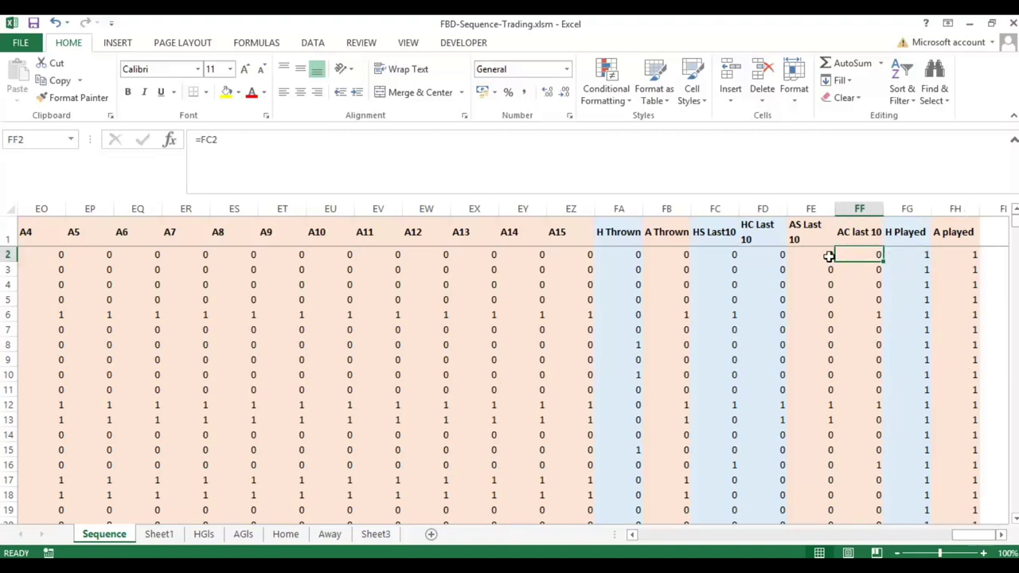
click(830, 256)
click(760, 256)
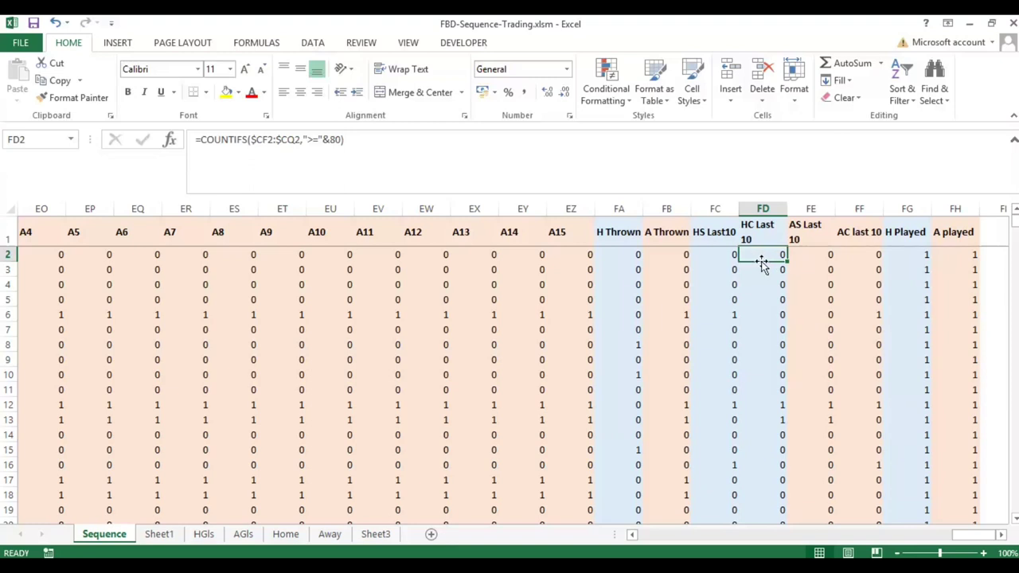
click(728, 254)
click(677, 255)
click(632, 257)
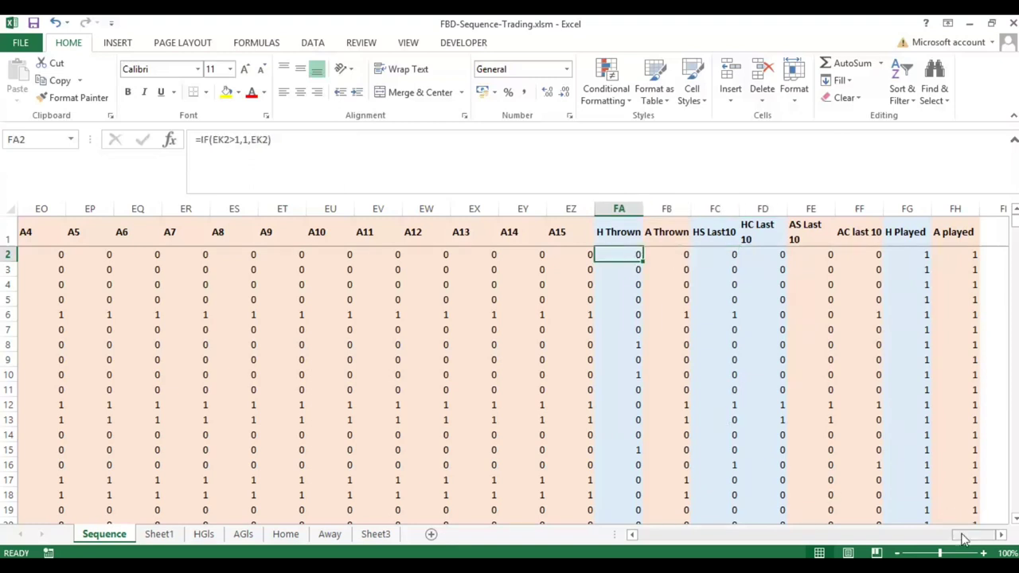
drag(963, 538, 935, 539)
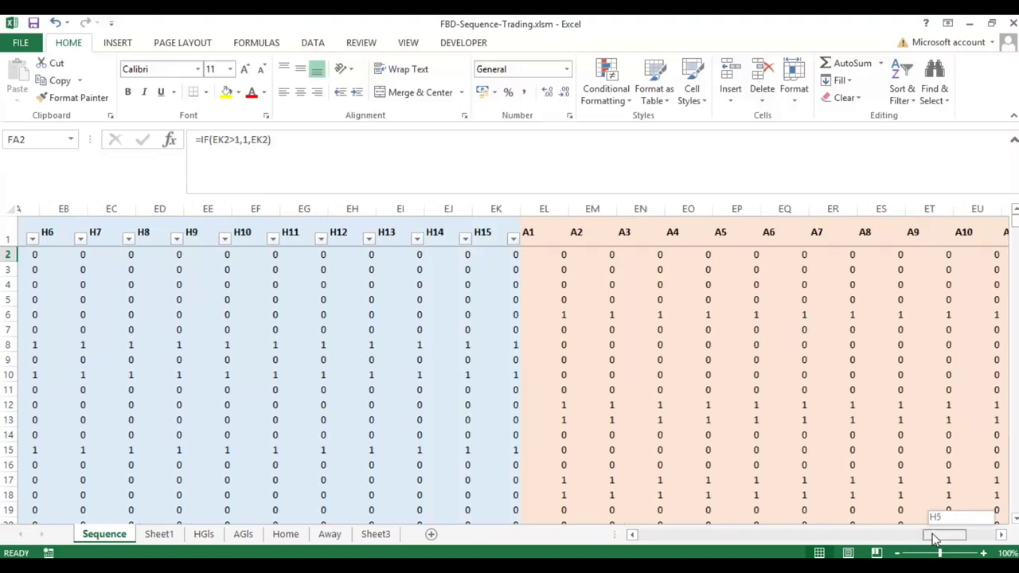
drag(912, 539, 631, 538)
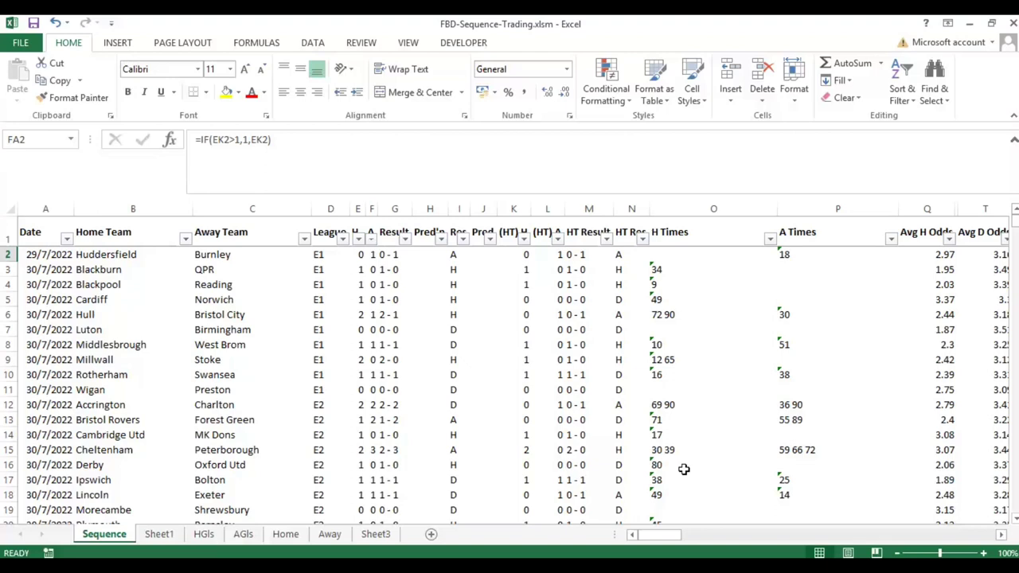
drag(661, 535, 988, 535)
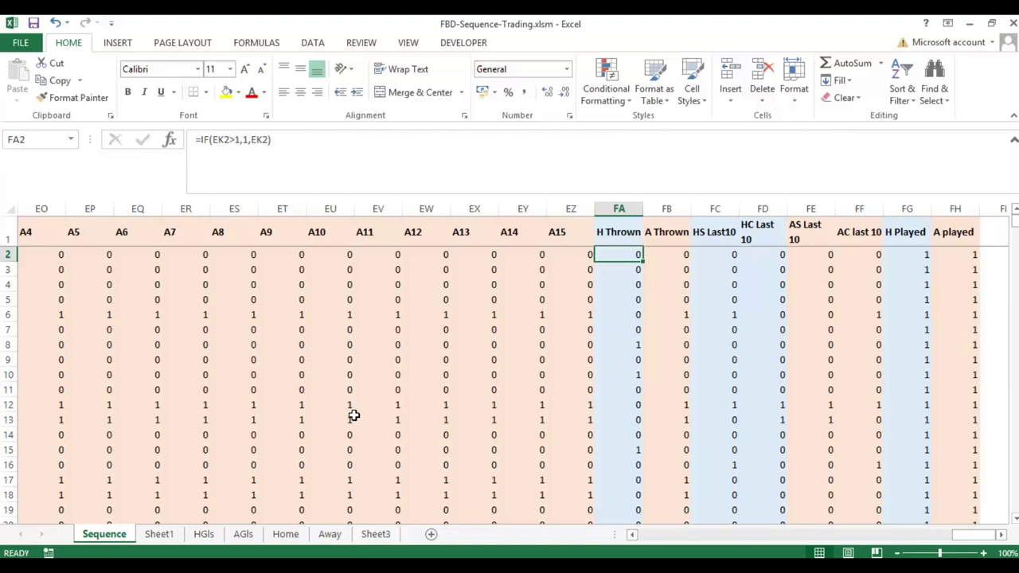
key(F9)
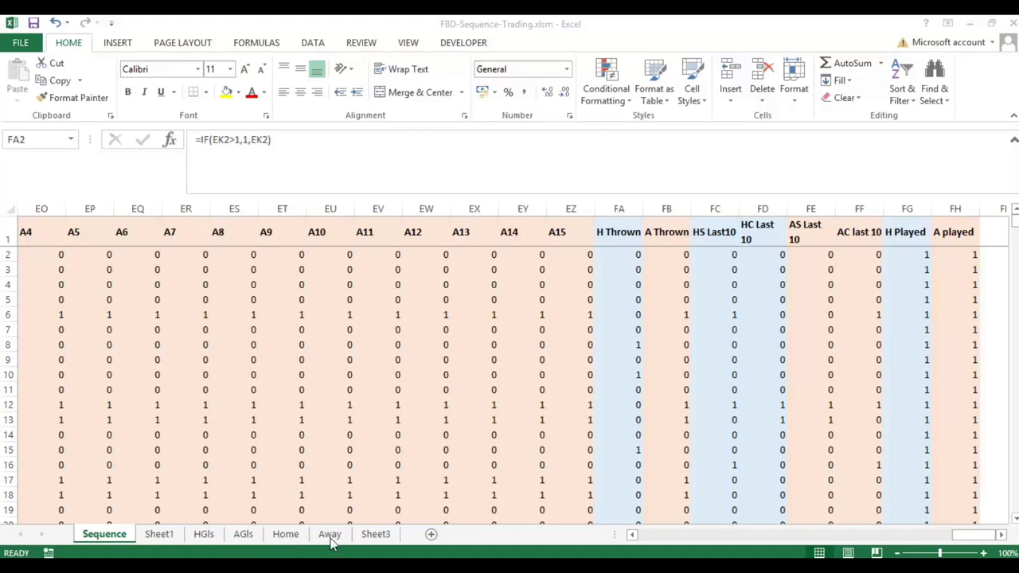
- Look through the goal time data on the HGls and AGls sheets, returning to HGls
click(205, 535)
click(243, 535)
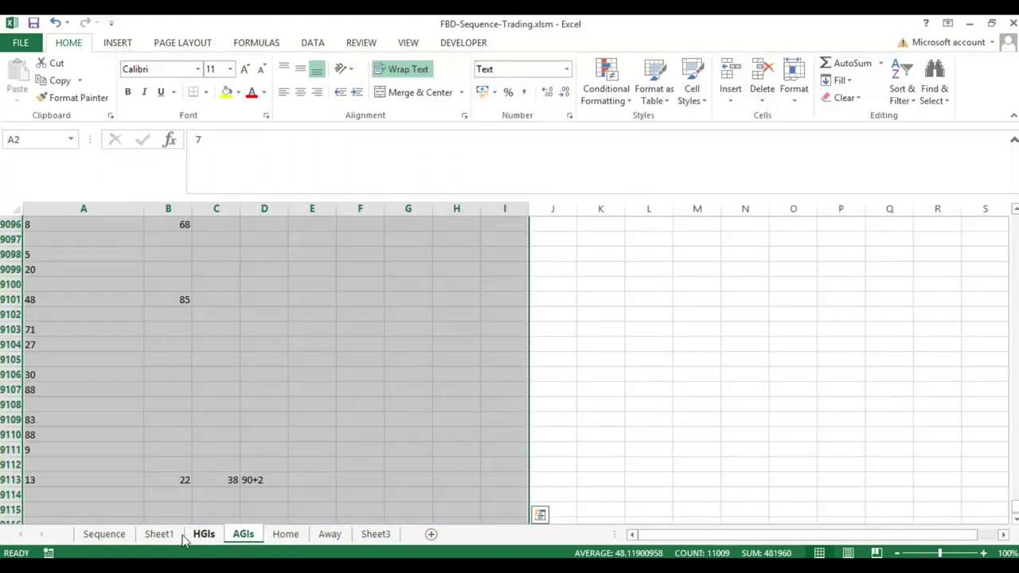
click(167, 535)
click(199, 534)
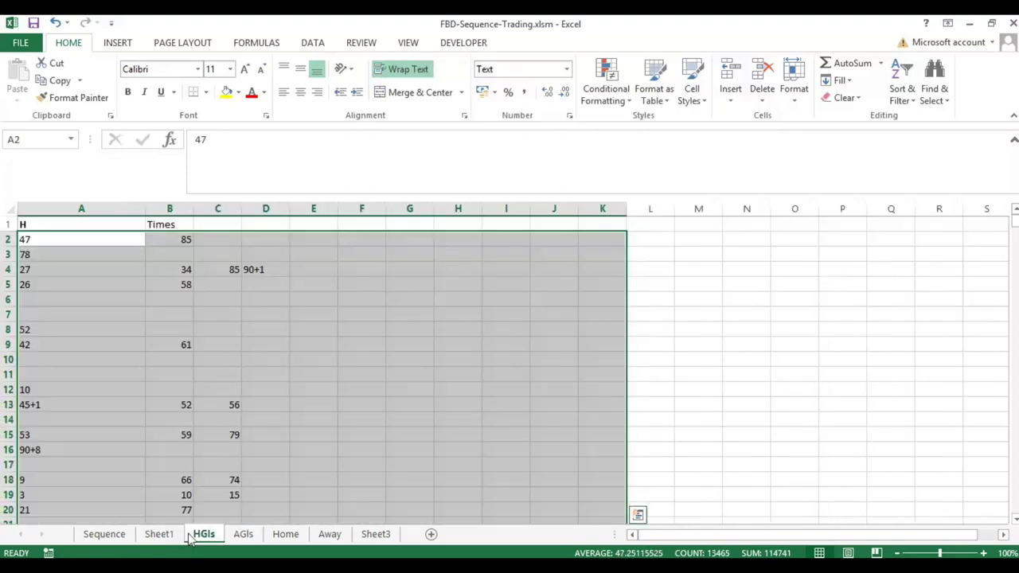
- Delete Sheet1 from the workbook and clear the range selection on the HGls sheet
click(174, 535)
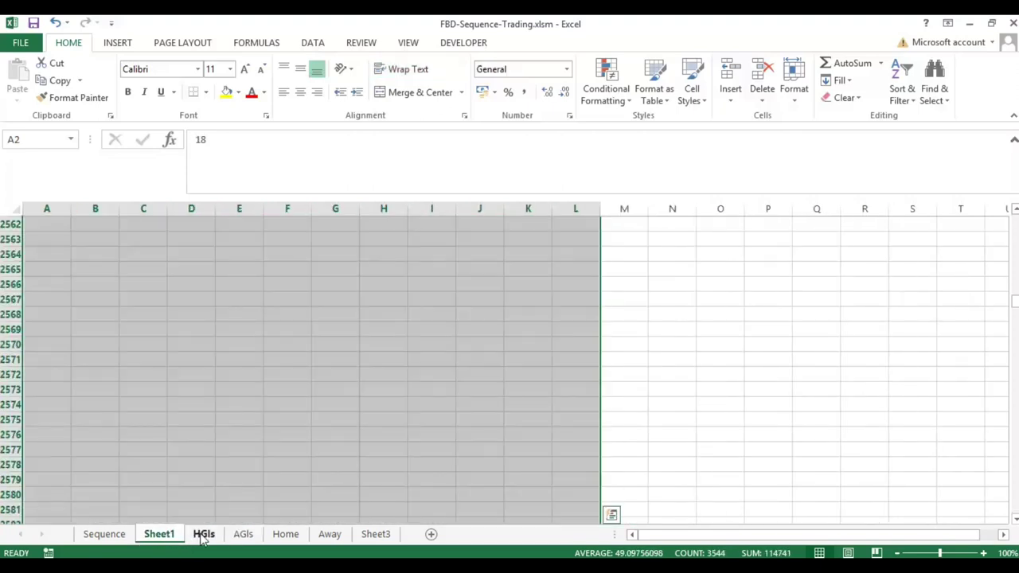
right_click(170, 535)
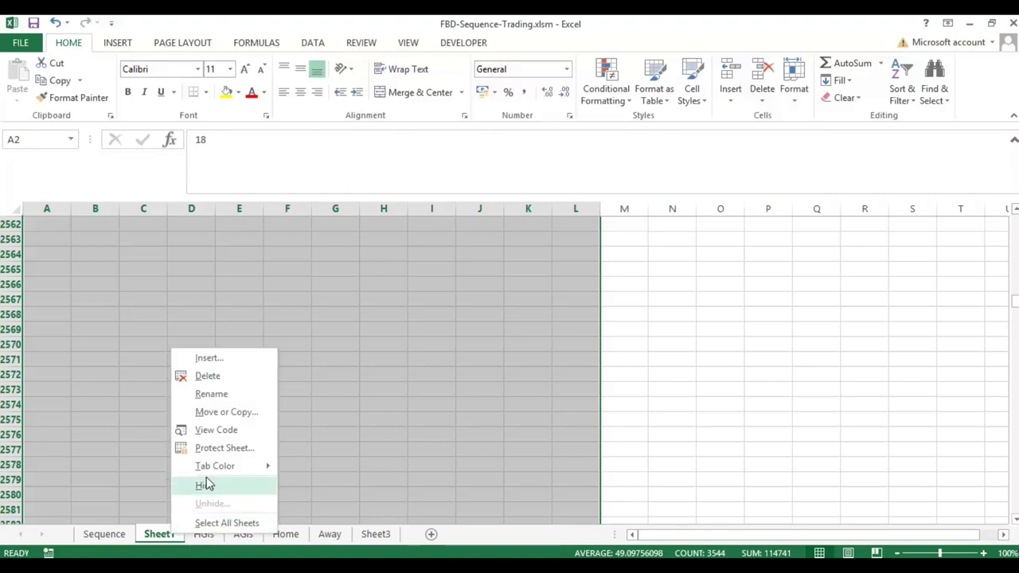
click(201, 376)
click(486, 333)
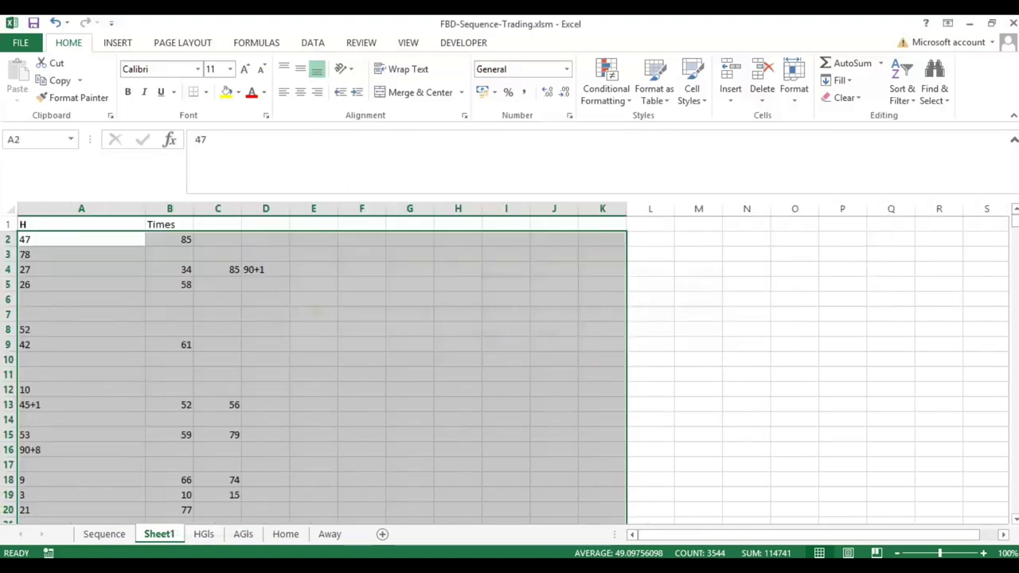
click(252, 434)
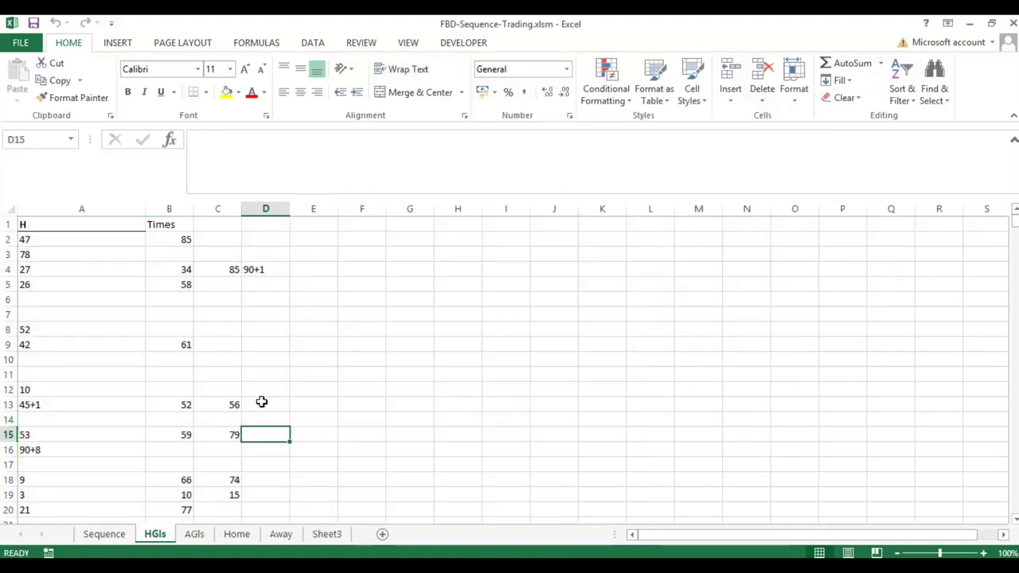
- Refresh all pivot tables in the workbook, starting from the Home sheet's team pivot table
click(237, 534)
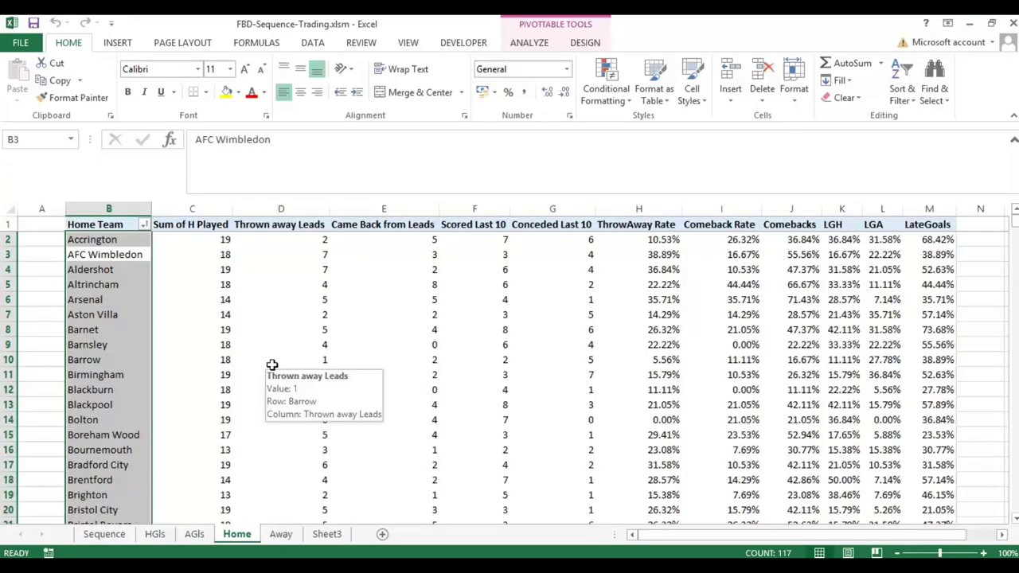
click(141, 317)
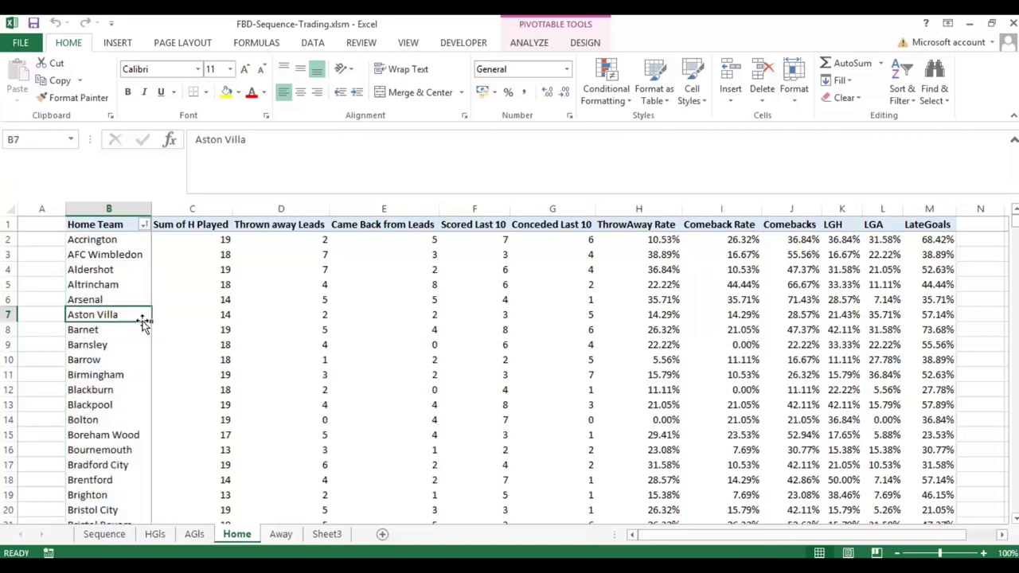
click(529, 42)
click(480, 97)
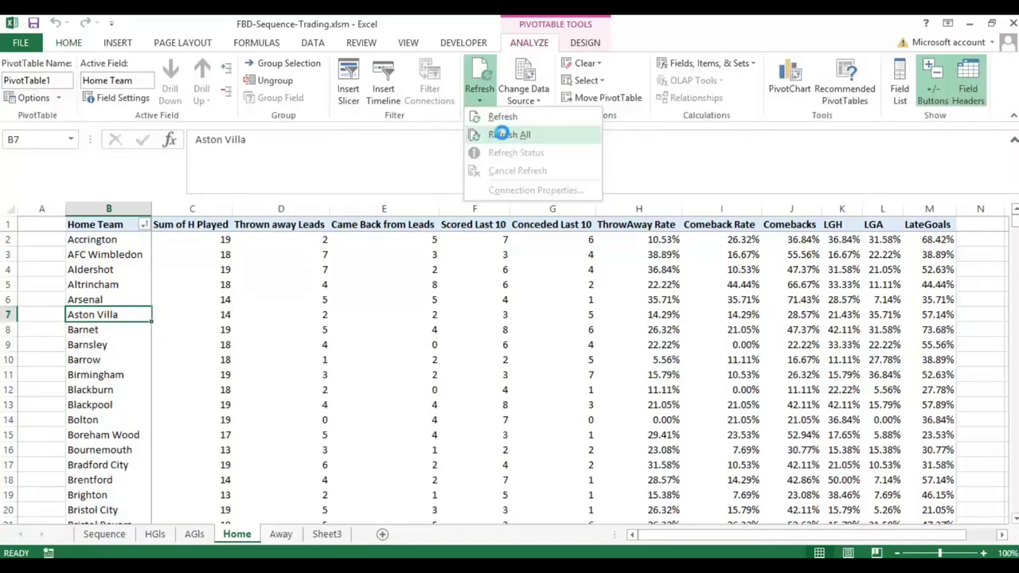
click(499, 135)
- Look through the Home pivot table's field list down to the rate fields at its end, closing it when done
click(125, 226)
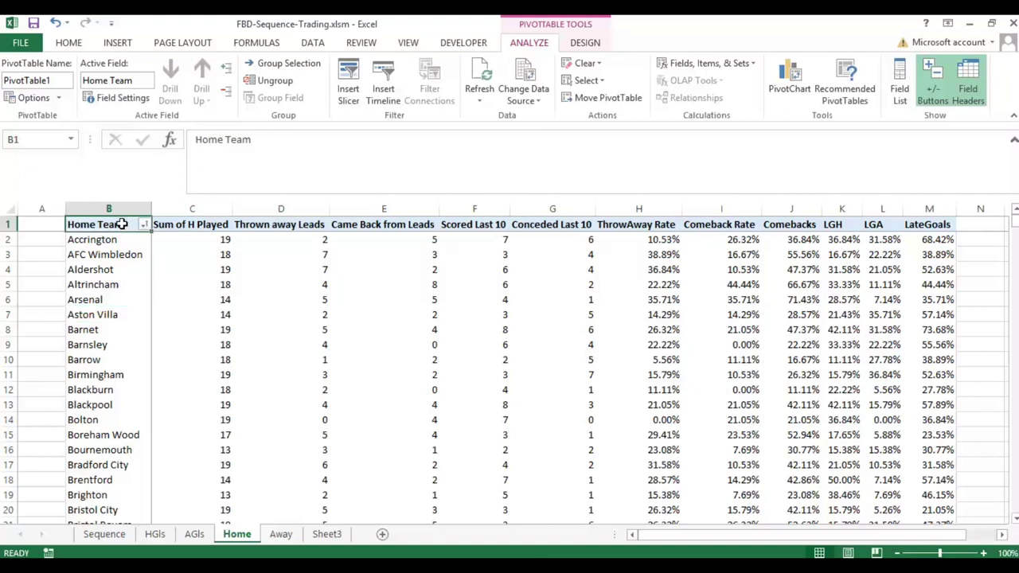
right_click(119, 226)
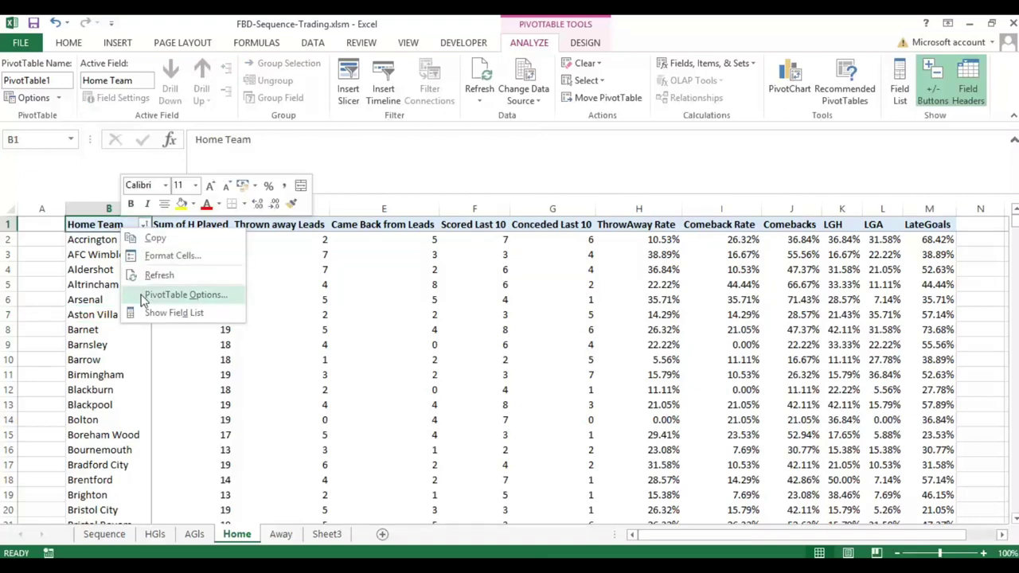
click(175, 314)
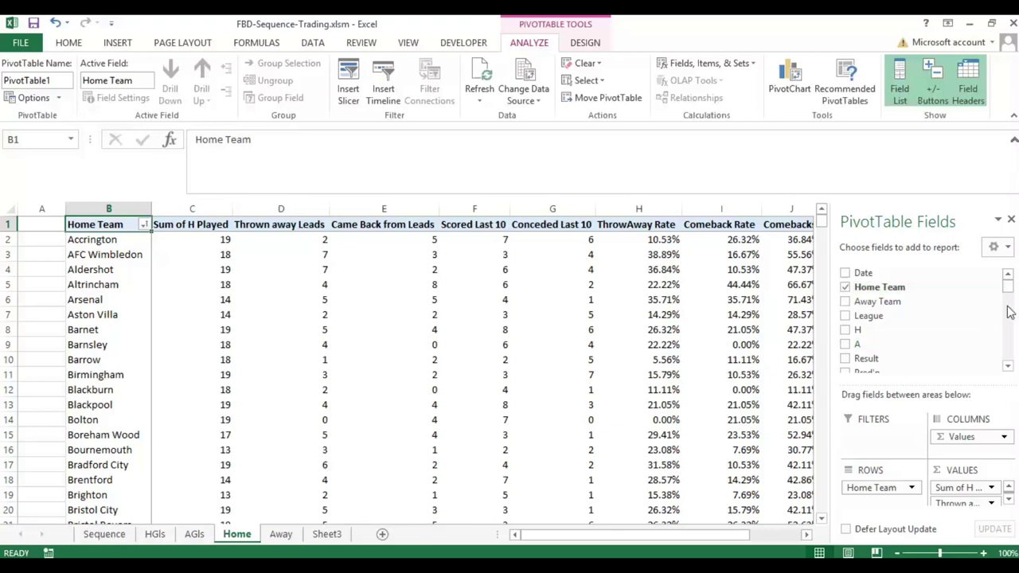
scroll(1008, 292, down, 2)
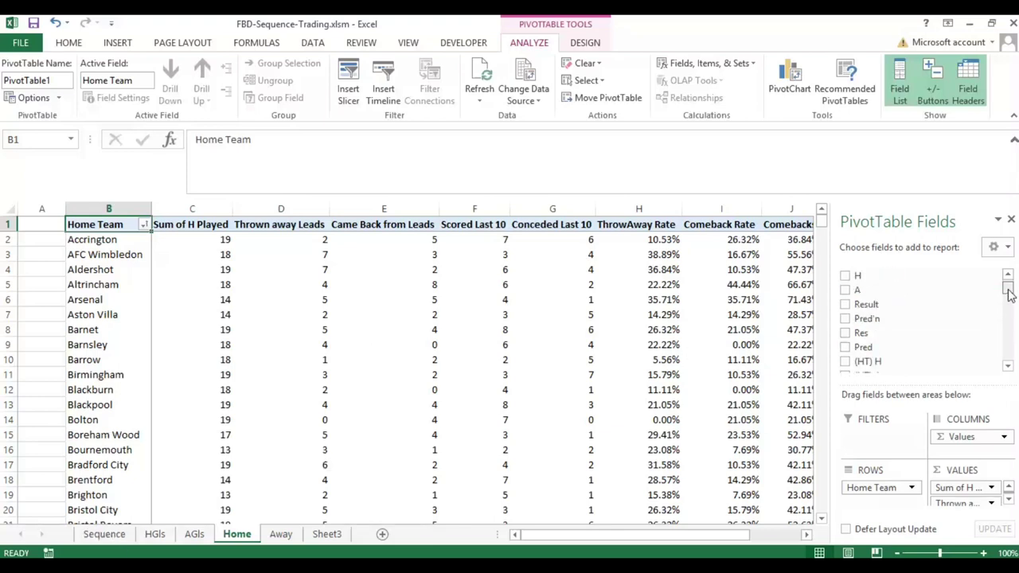
scroll(1008, 291, up, 2)
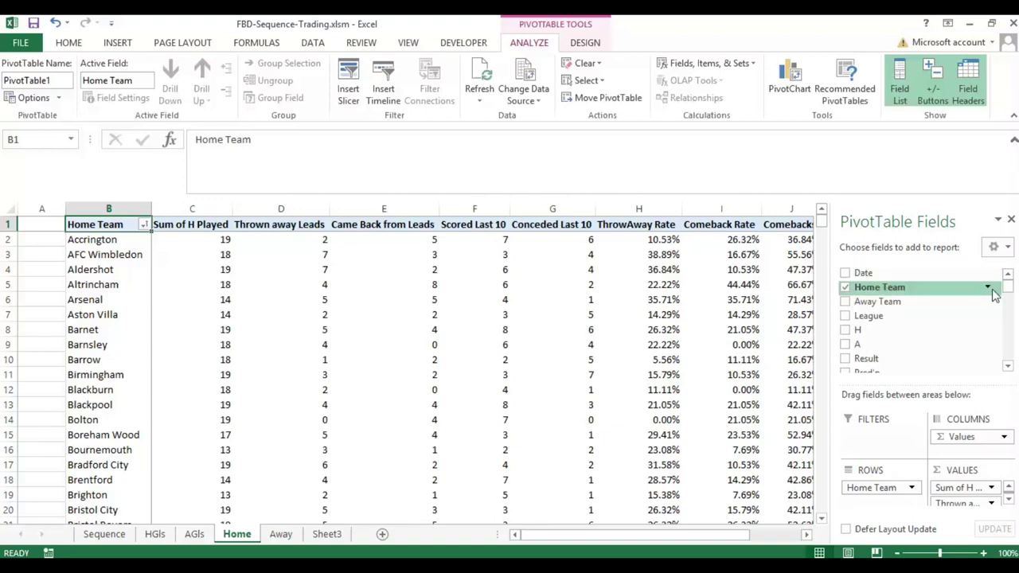
drag(1008, 285, 1011, 354)
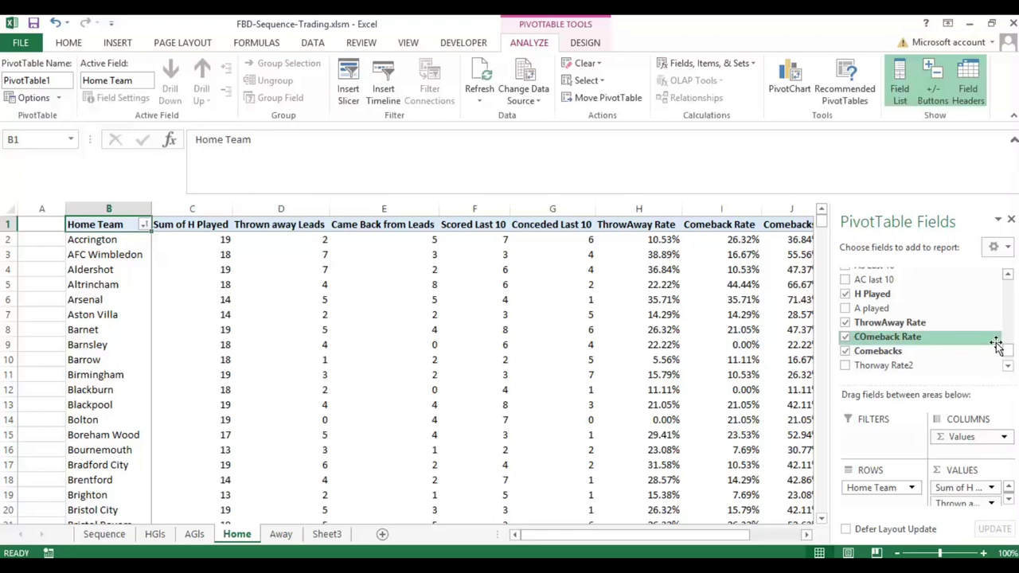
click(1011, 219)
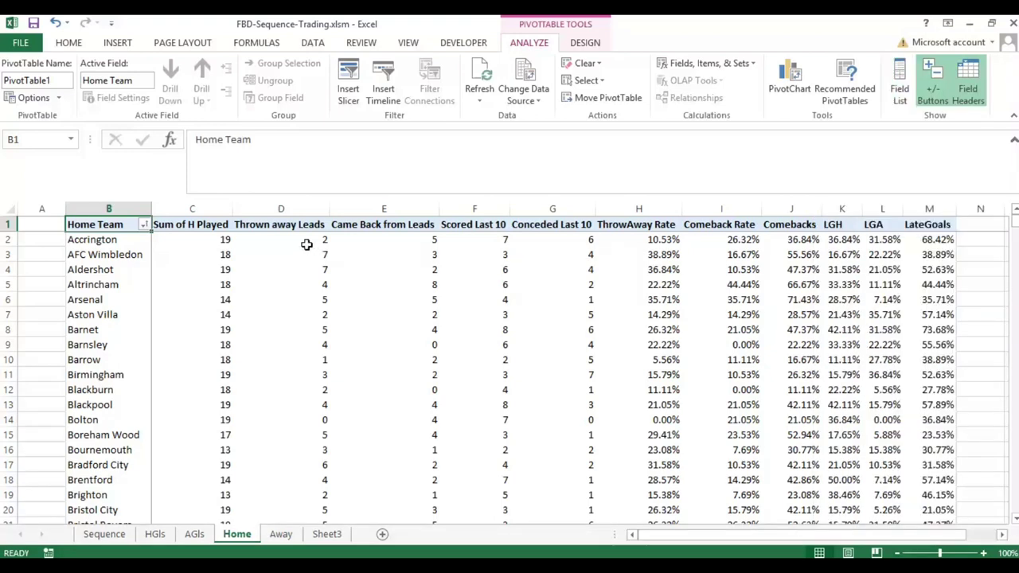
- Review Accrington's Thrown away Leads, Came Back from Leads, Scored Last 10 and Conceded Last 10 on Home, checking against the Sequence sheet's flag columns
click(307, 244)
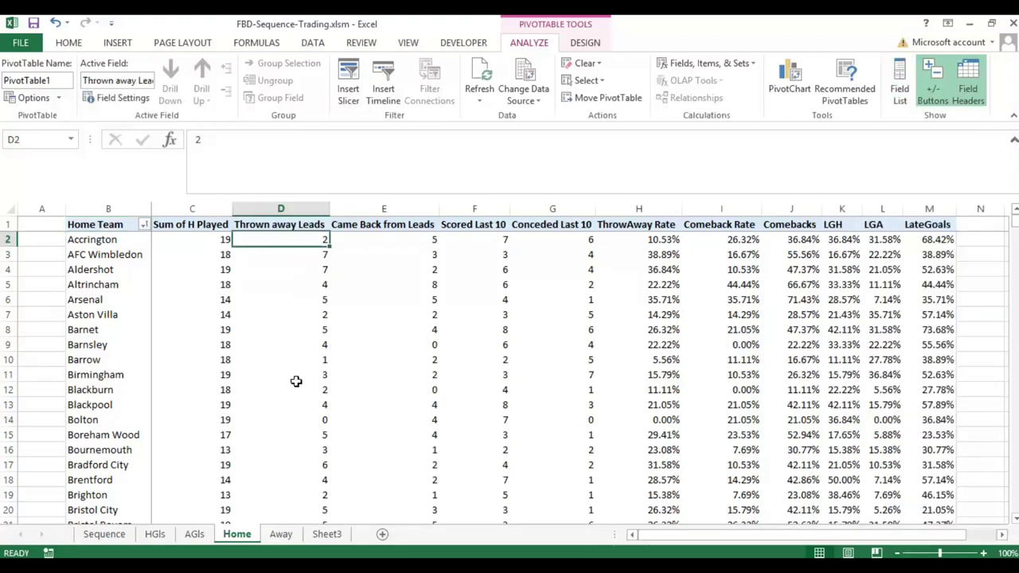
click(116, 534)
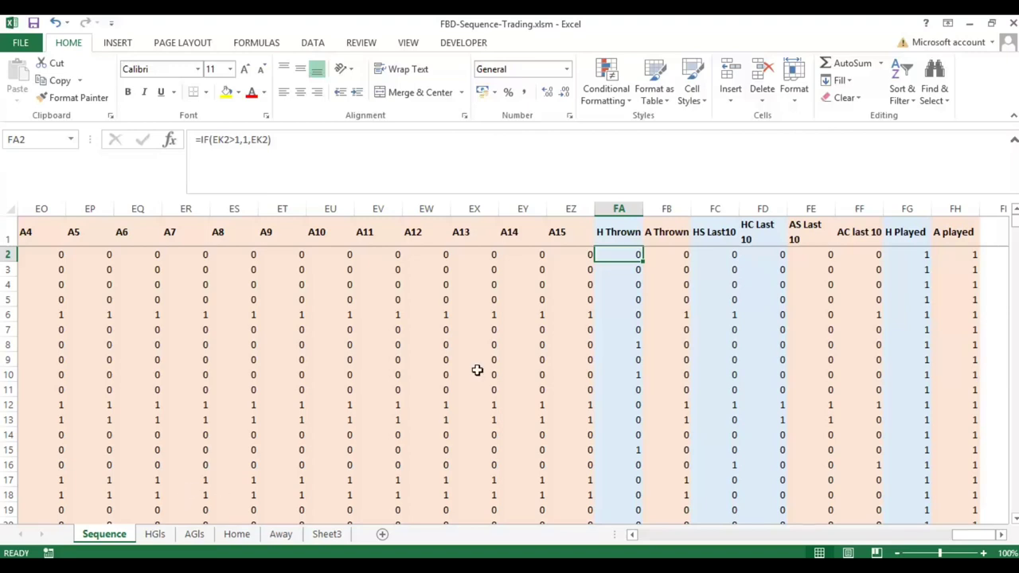
click(237, 534)
click(382, 241)
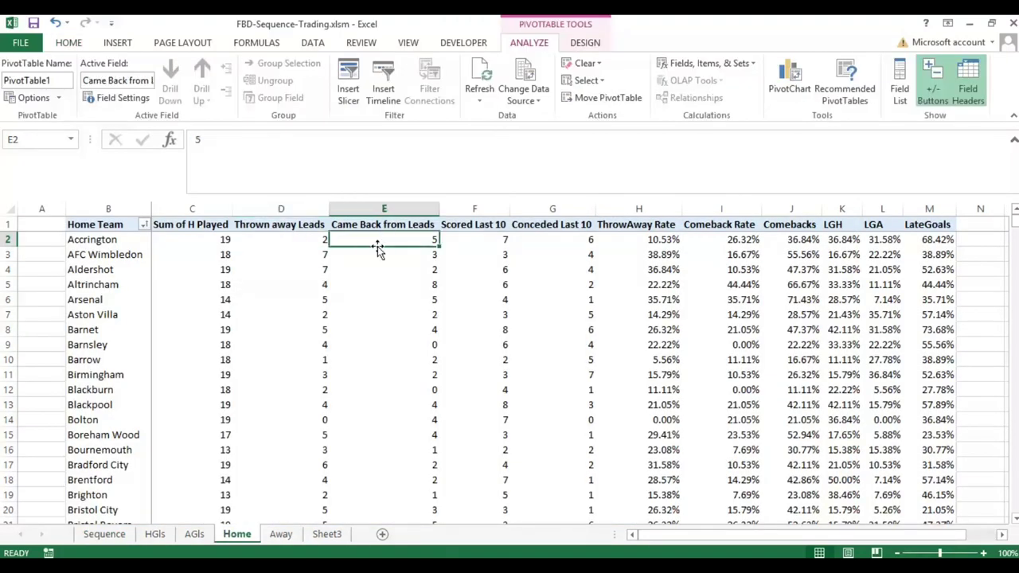
click(121, 534)
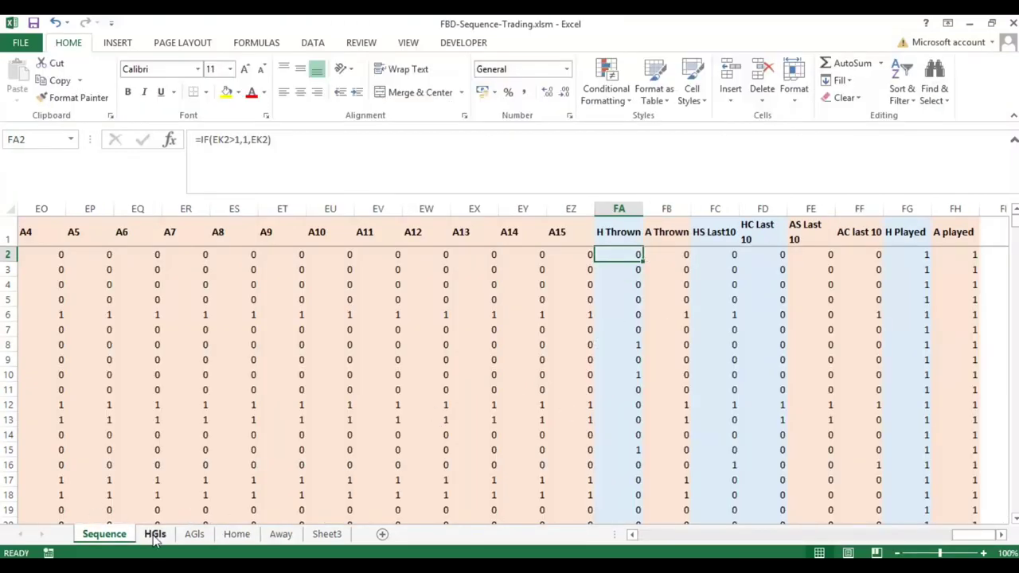
click(237, 535)
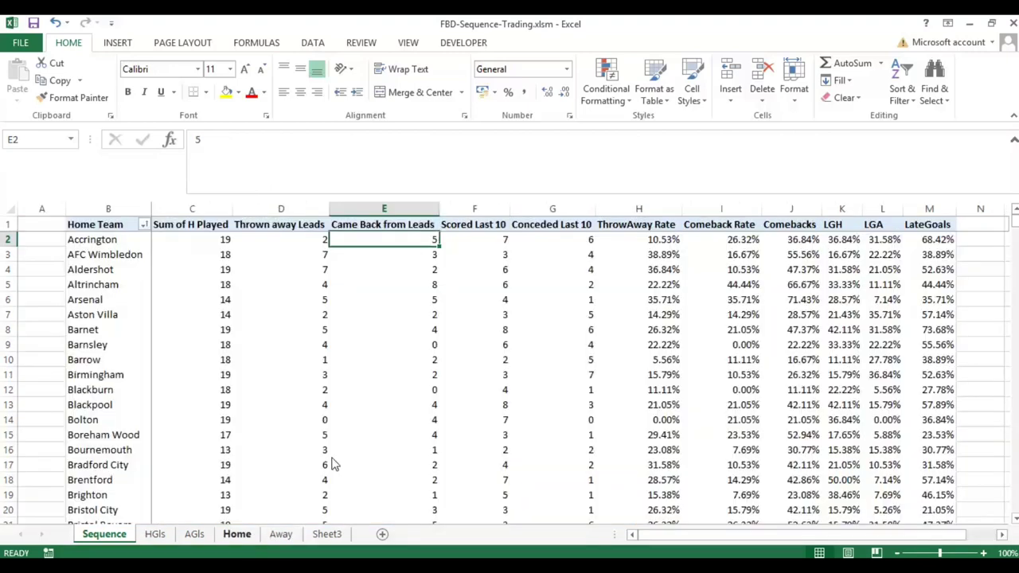
click(494, 242)
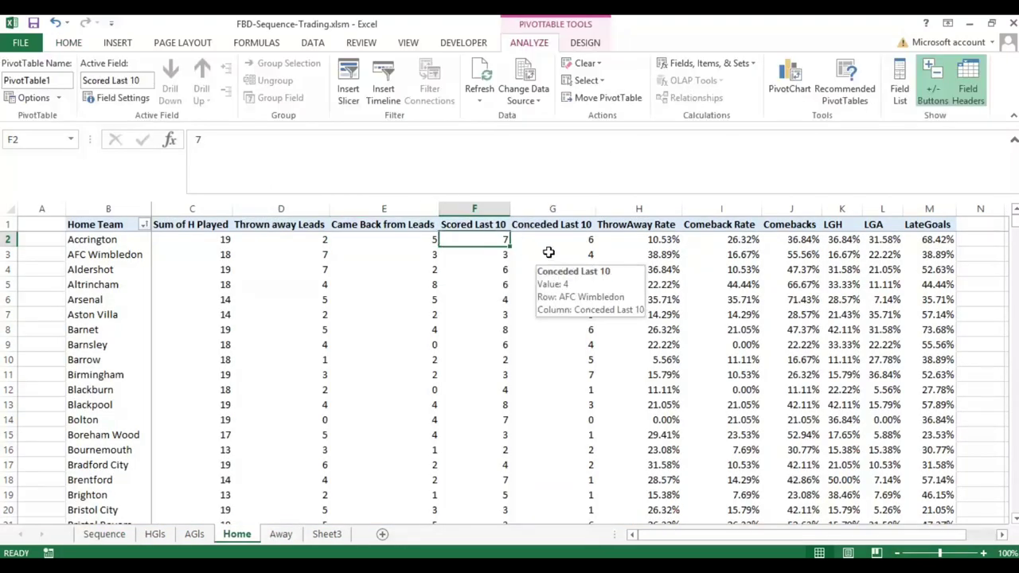
click(552, 242)
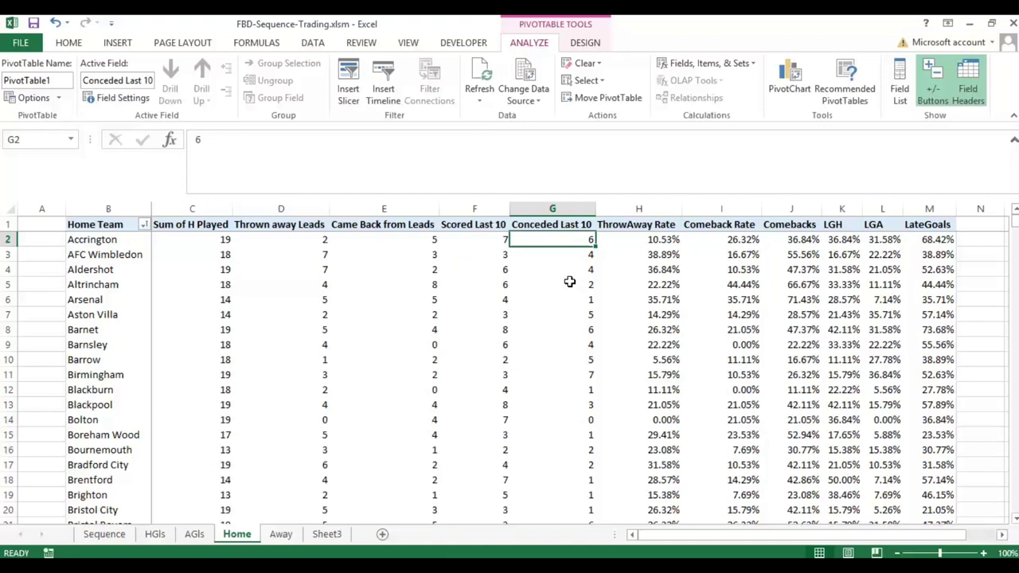
- Examine Accrington's ThrowAway Rate, Comeback Rate and Comebacks percentages alongside the lead counts they derive from
click(660, 240)
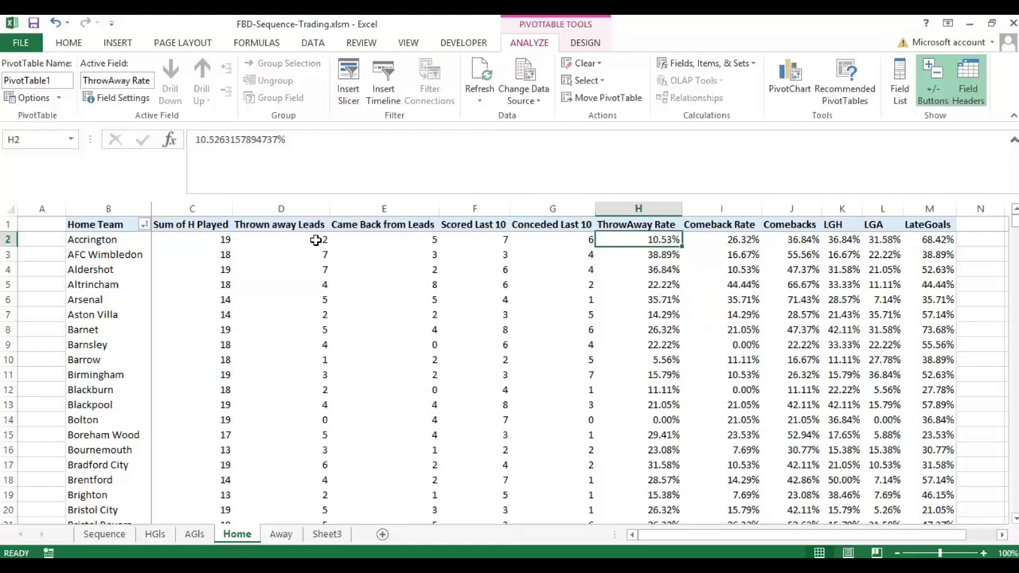
mouse_move(315, 238)
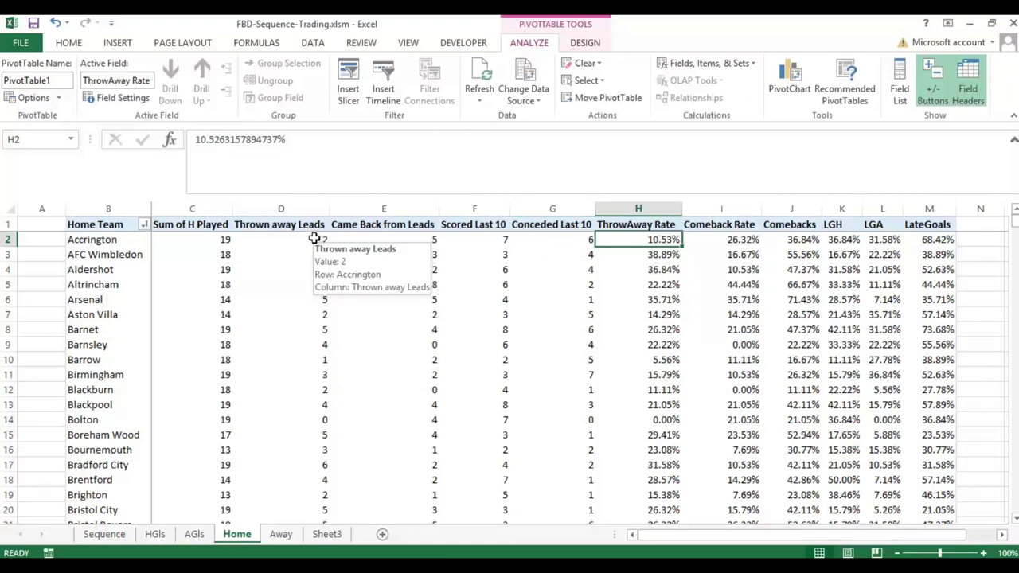
click(749, 244)
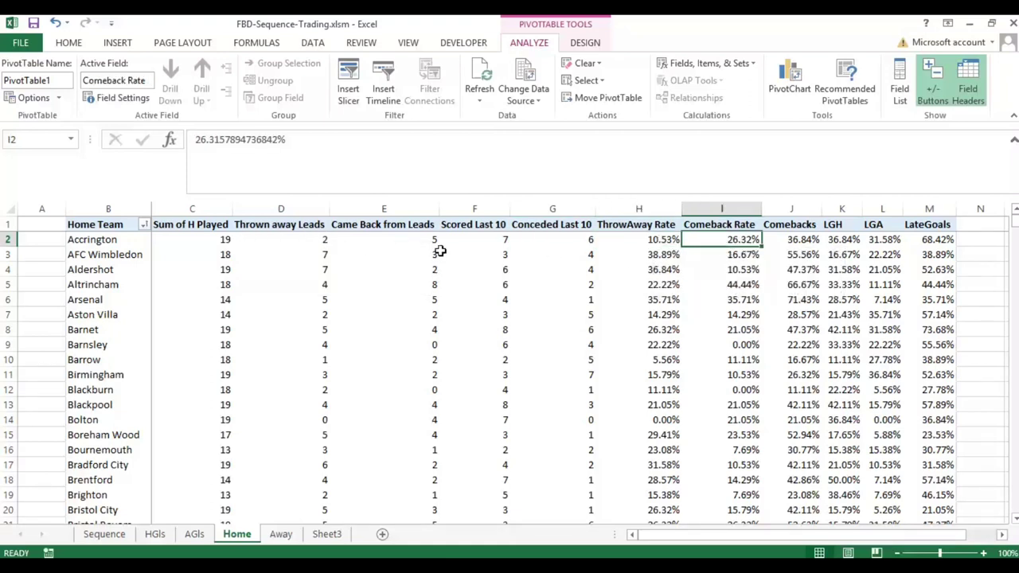
mouse_move(439, 247)
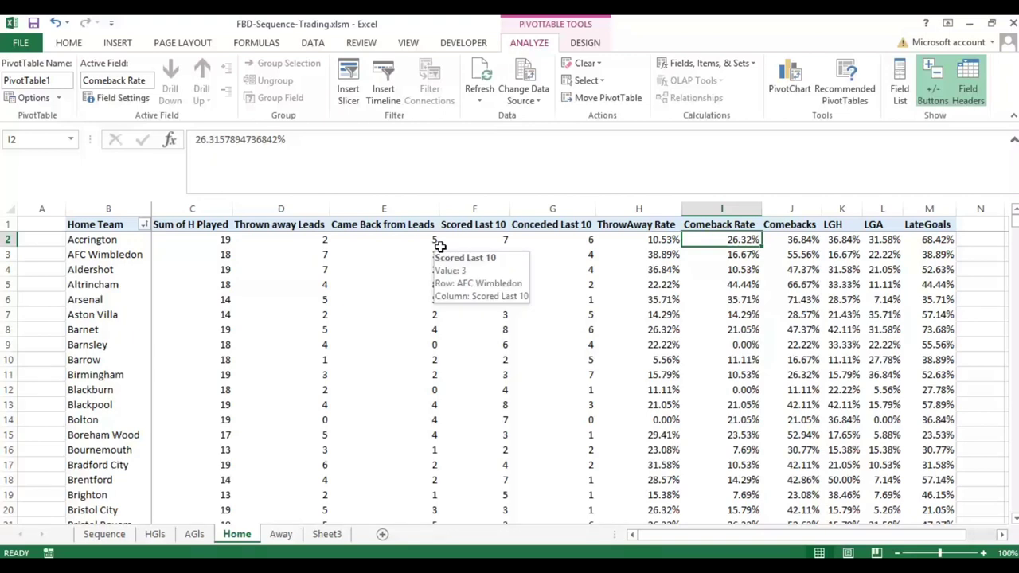
mouse_move(467, 289)
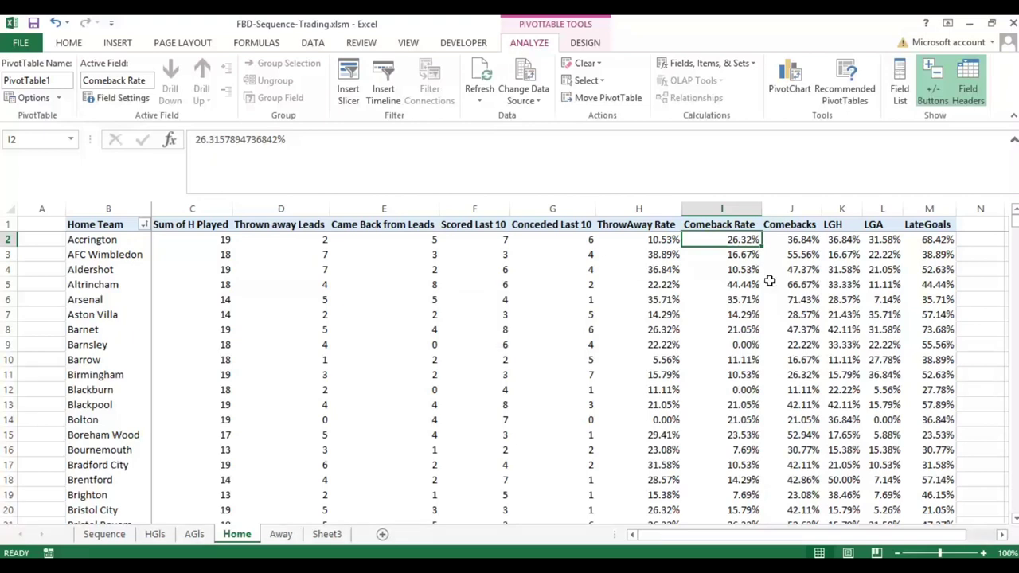
mouse_move(801, 243)
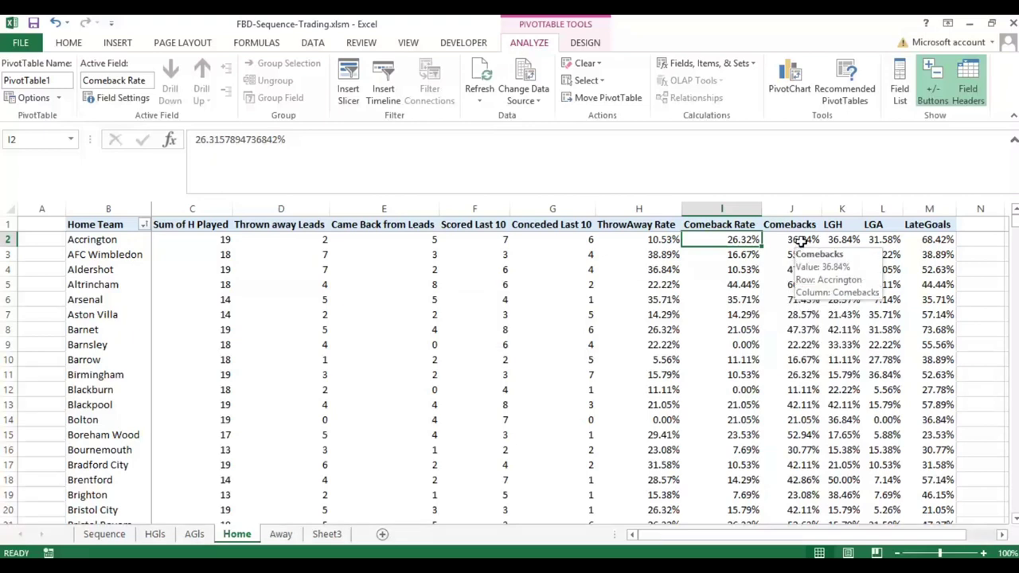
click(800, 241)
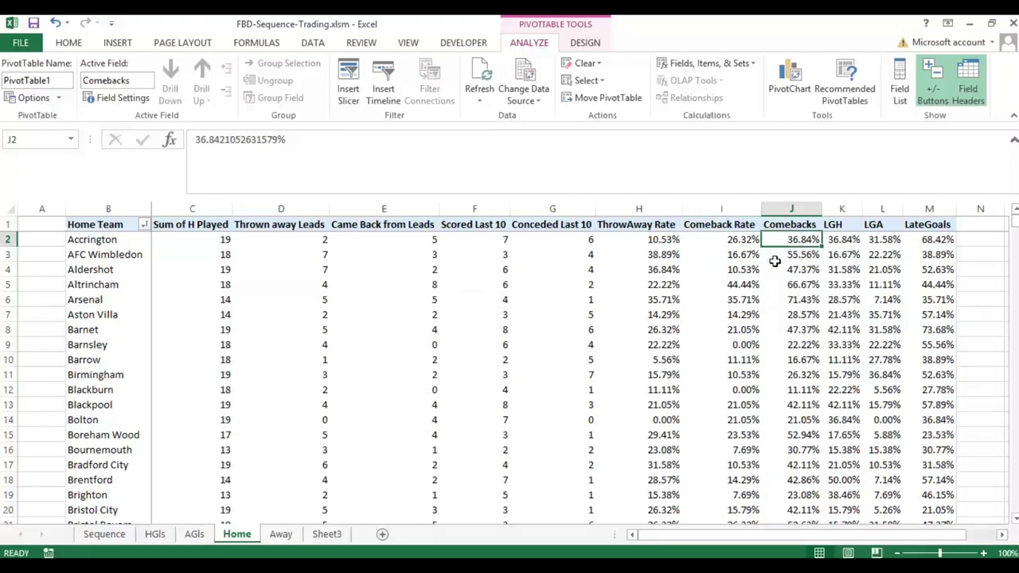
mouse_move(755, 271)
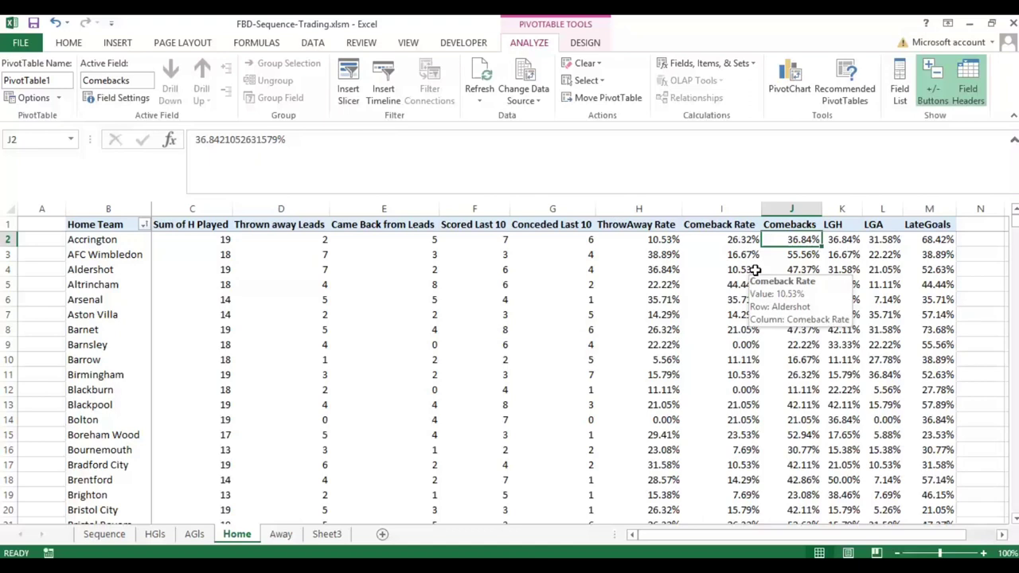
- Examine Accrington's late-goal percentages in the LGH, LGA and LateGoals columns
click(844, 243)
click(876, 241)
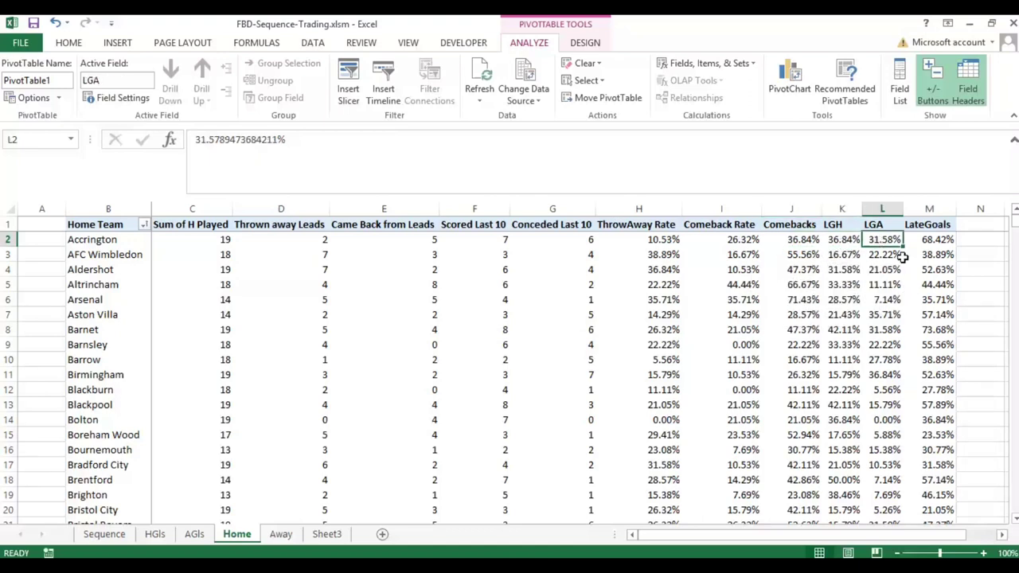
click(935, 242)
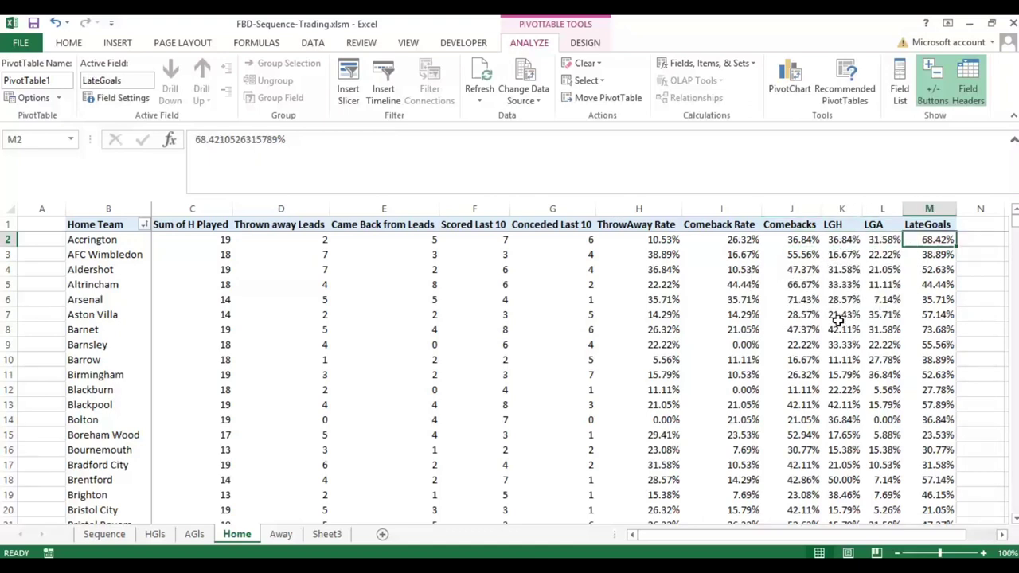
mouse_move(838, 320)
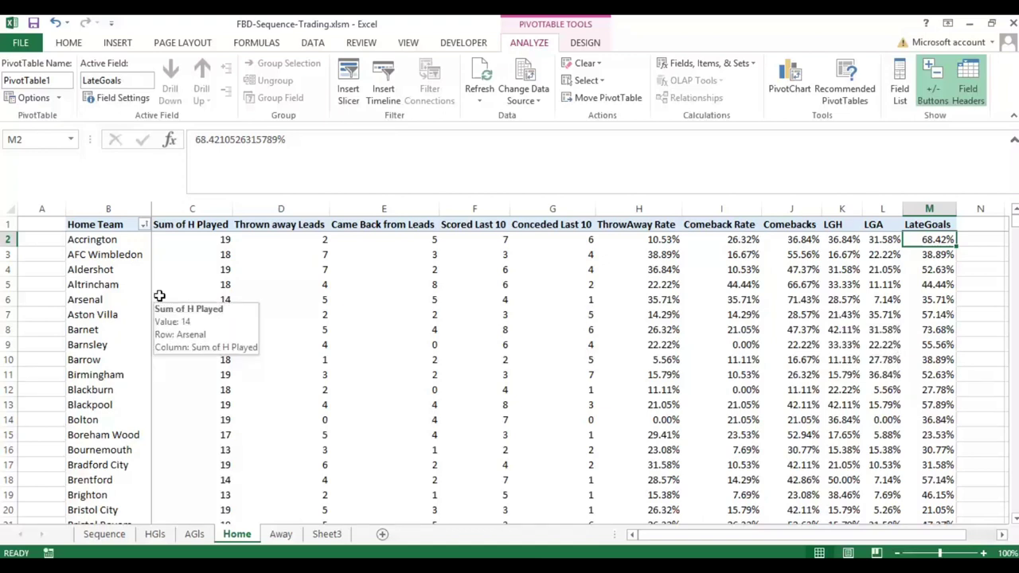
- Sort the Home Team rows of the Home pivot table in descending order by Came Back from Leads
click(144, 226)
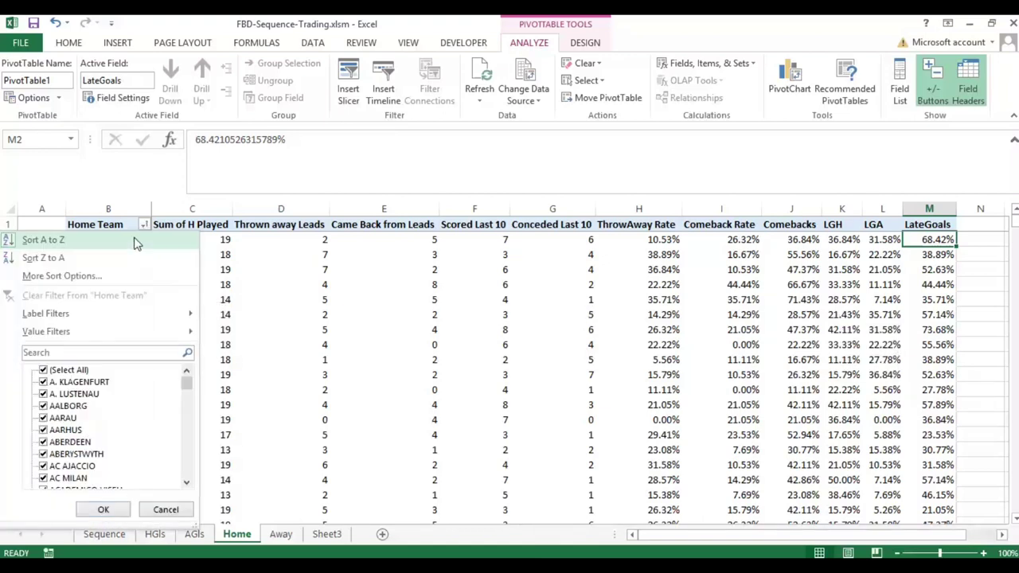
click(122, 275)
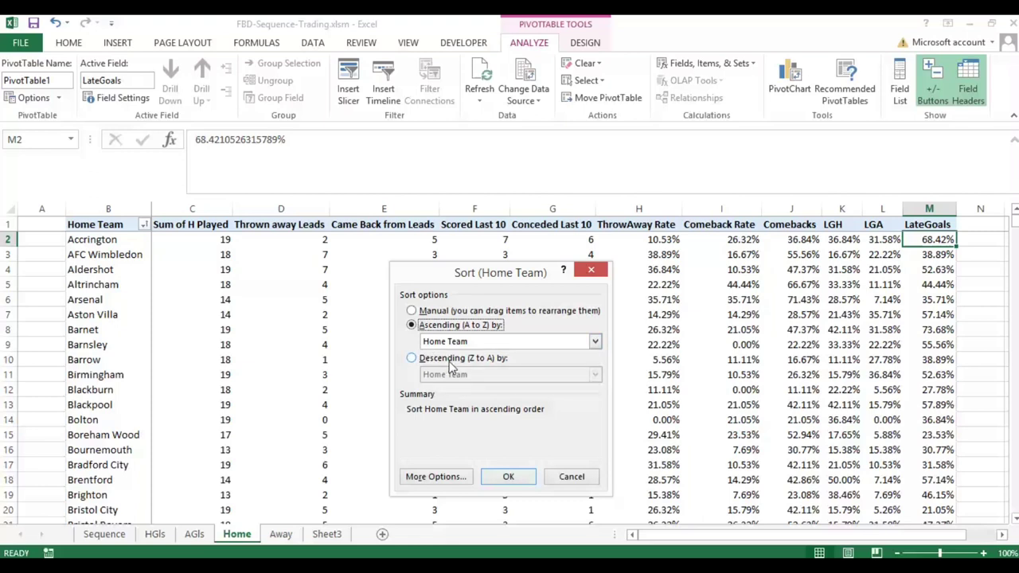
click(462, 360)
click(561, 379)
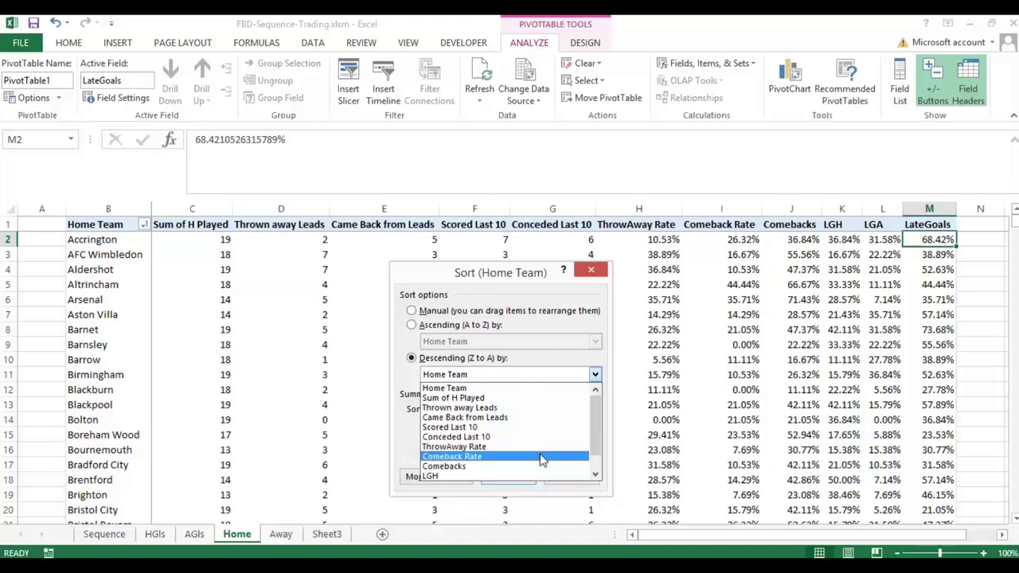
click(538, 417)
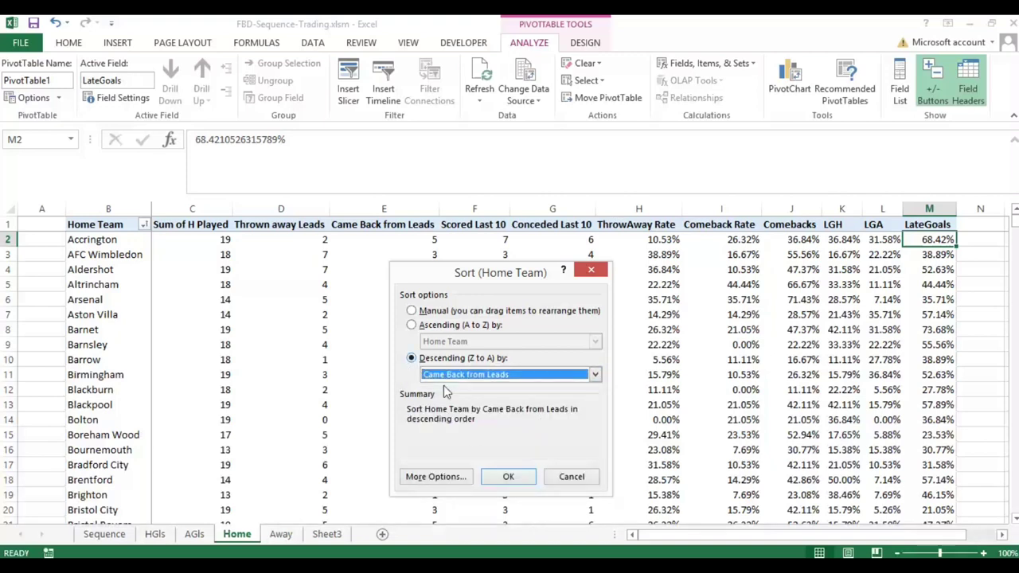
click(507, 476)
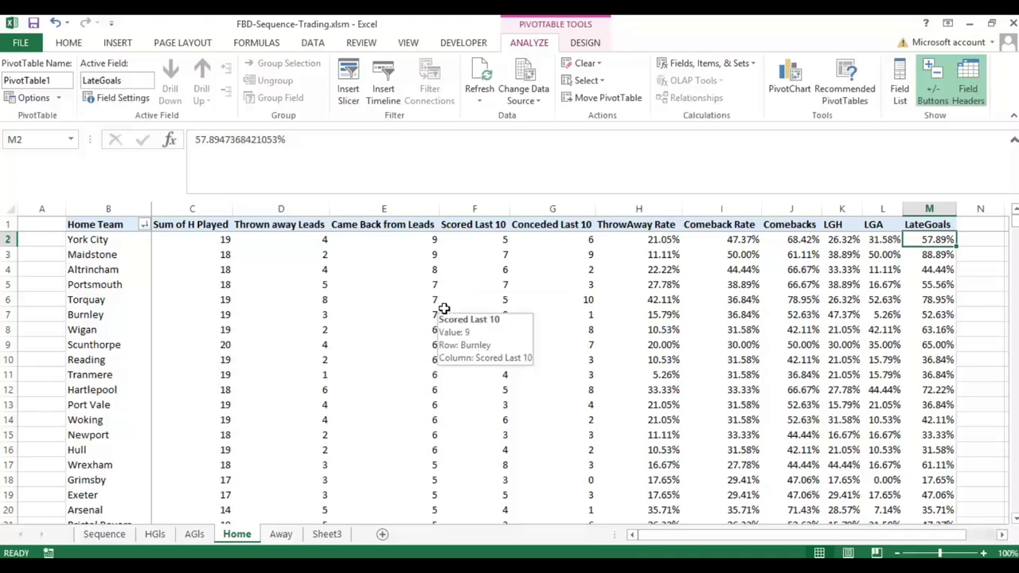
- Look through the Home ranking by Came Back from Leads, from the highest counts down to the lower ones and back
scroll(445, 306, down, 3)
scroll(444, 309, up, 3)
scroll(444, 309, down, 10)
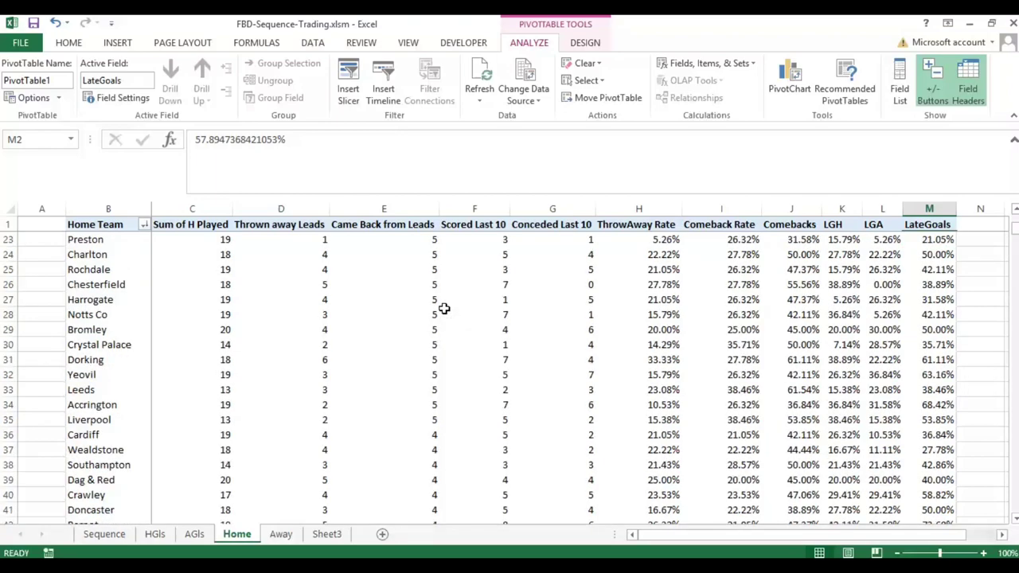
scroll(444, 309, down, 12)
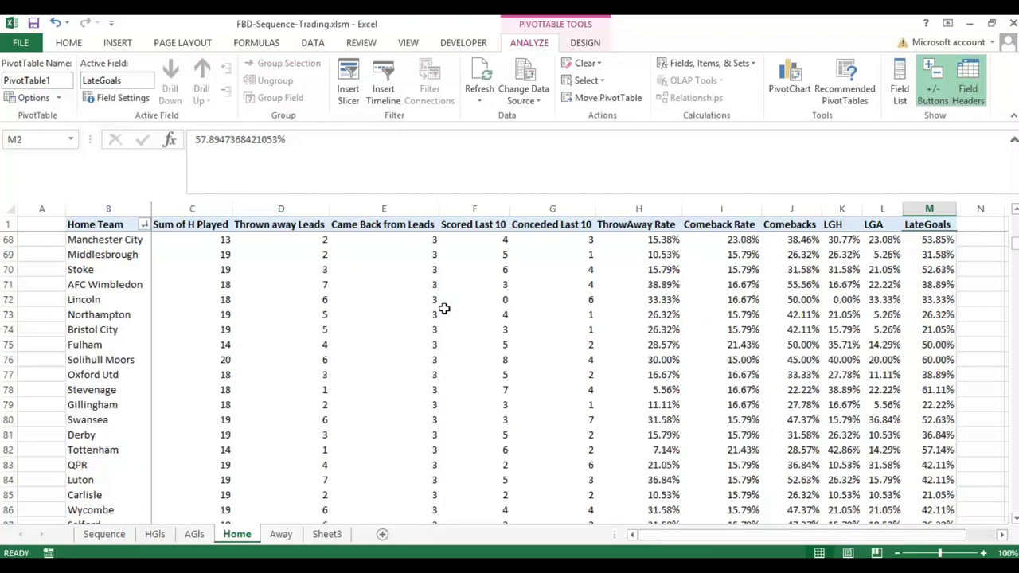
scroll(445, 309, down, 6)
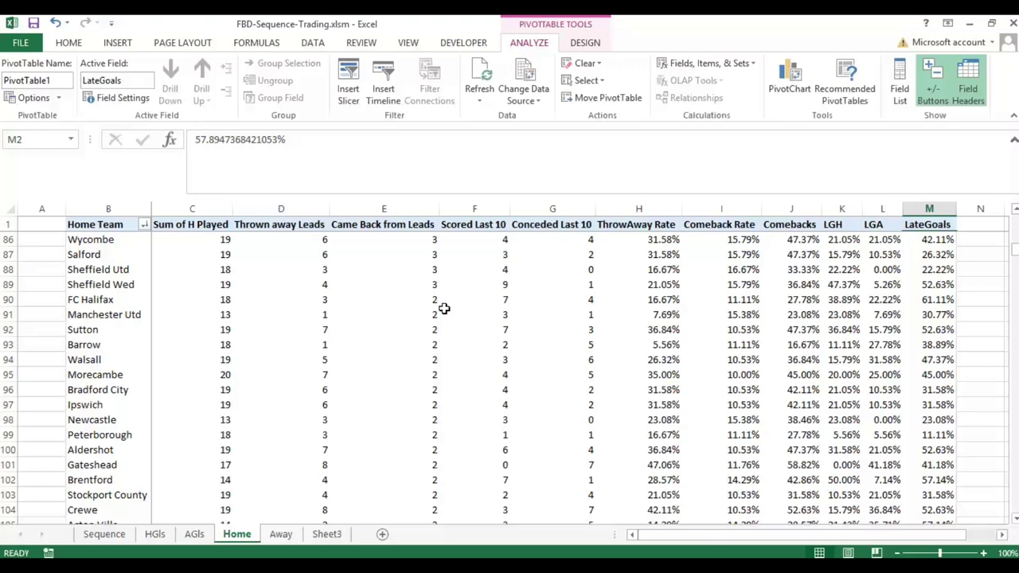
scroll(445, 309, up, 11)
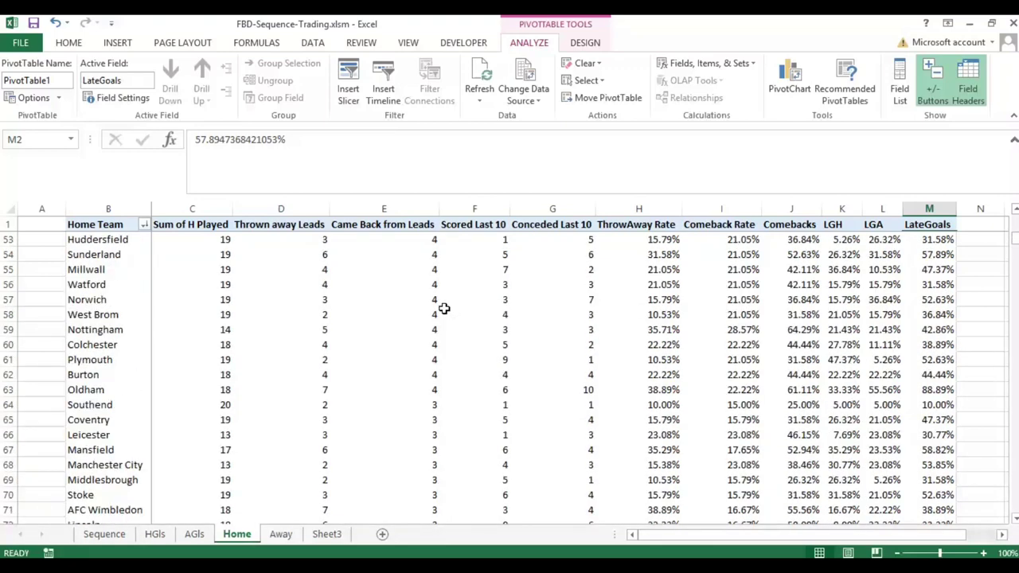
scroll(444, 309, up, 1)
mouse_move(444, 309)
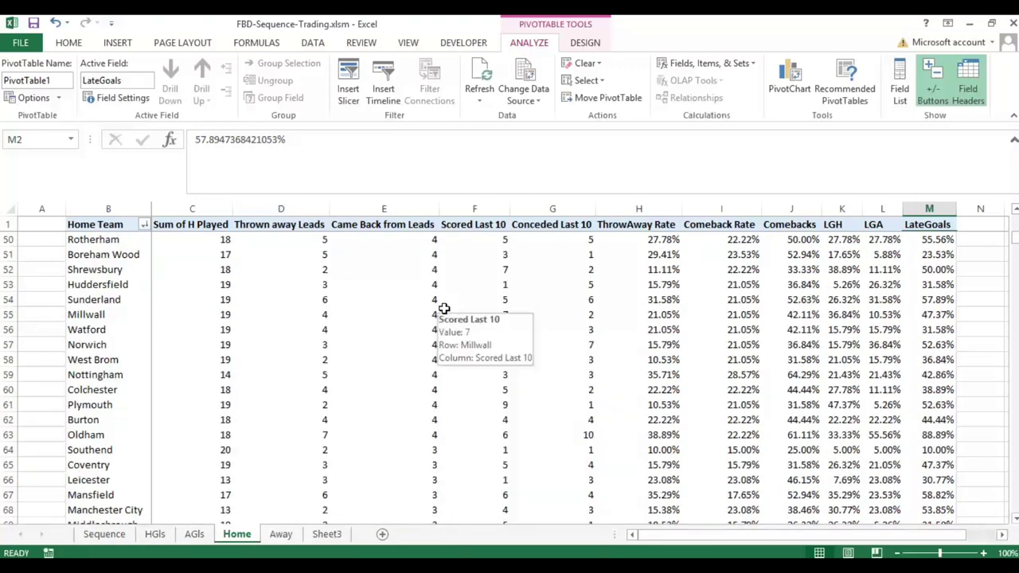
scroll(444, 309, up, 16)
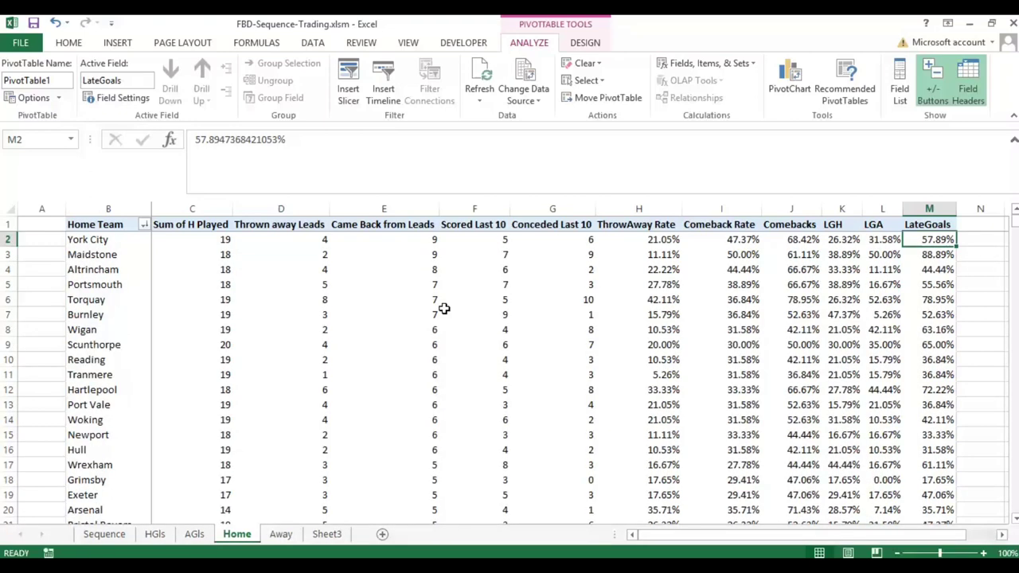
mouse_move(431, 330)
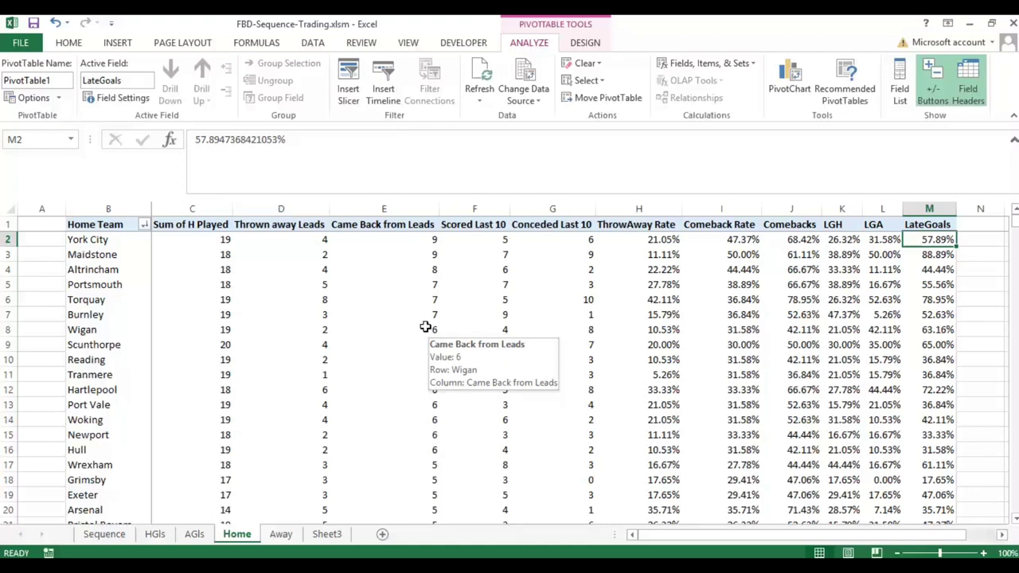
- Sort the Home Team rows in descending order by LGH
click(144, 224)
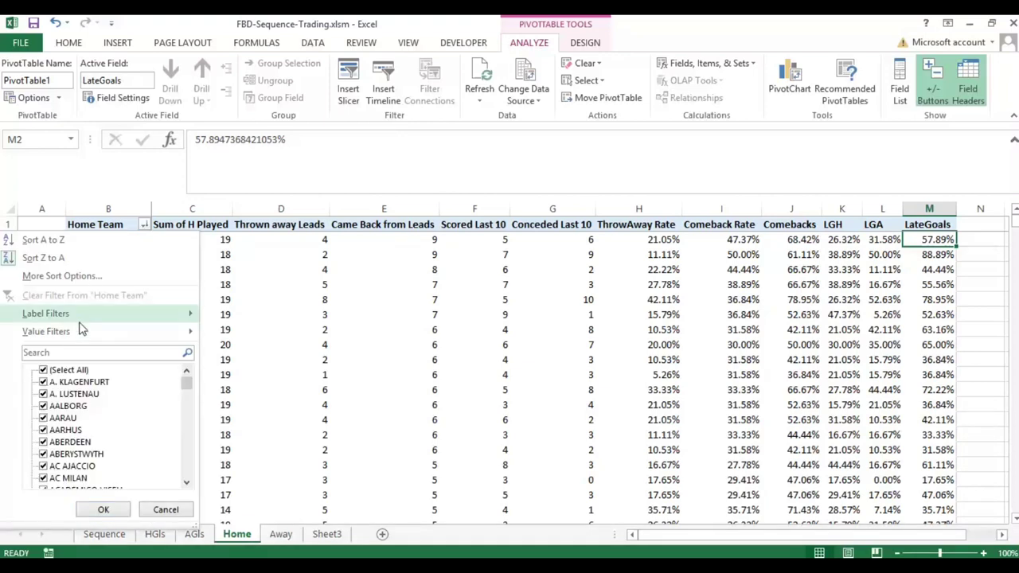
click(117, 273)
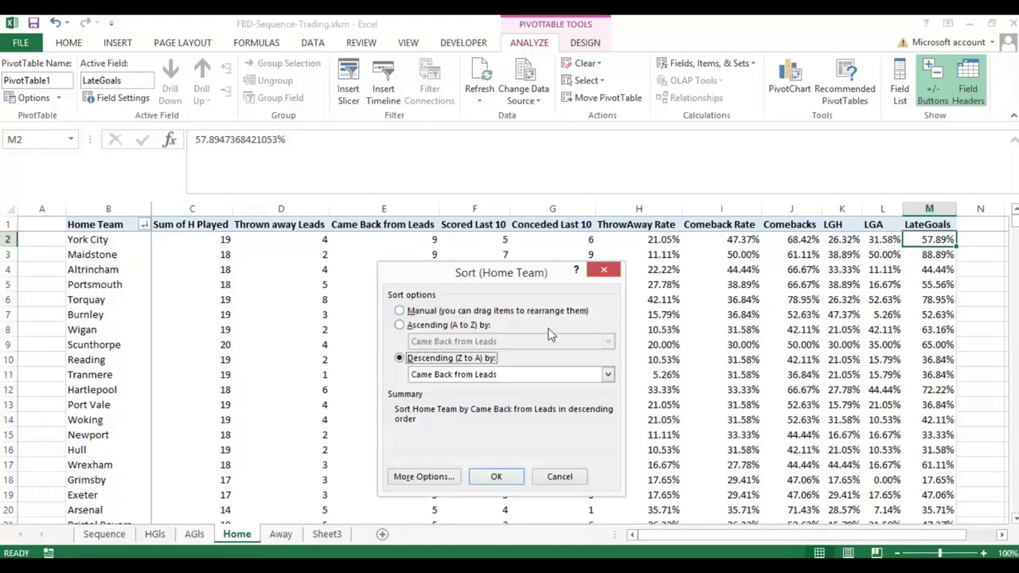
click(521, 375)
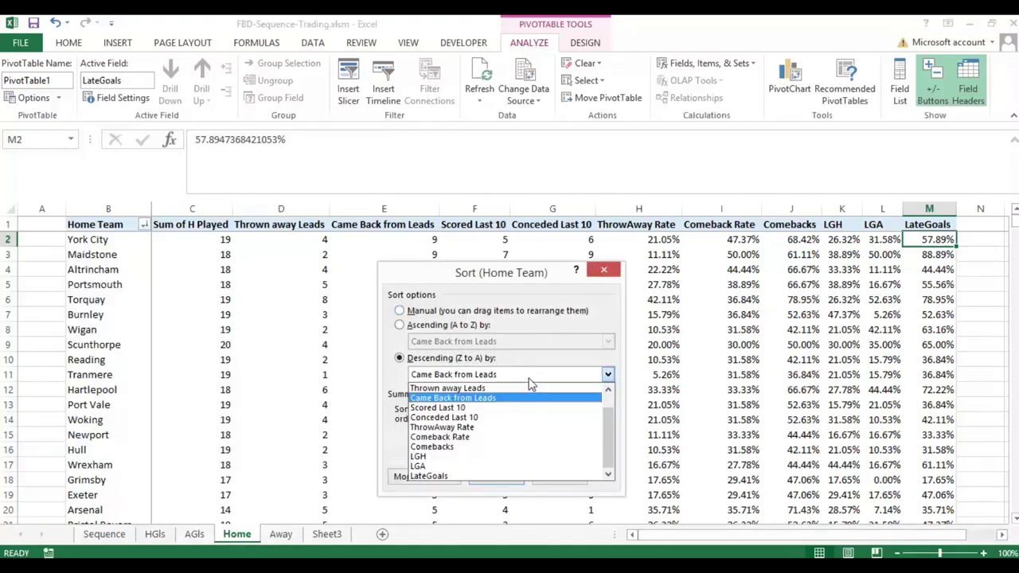
click(565, 457)
click(496, 480)
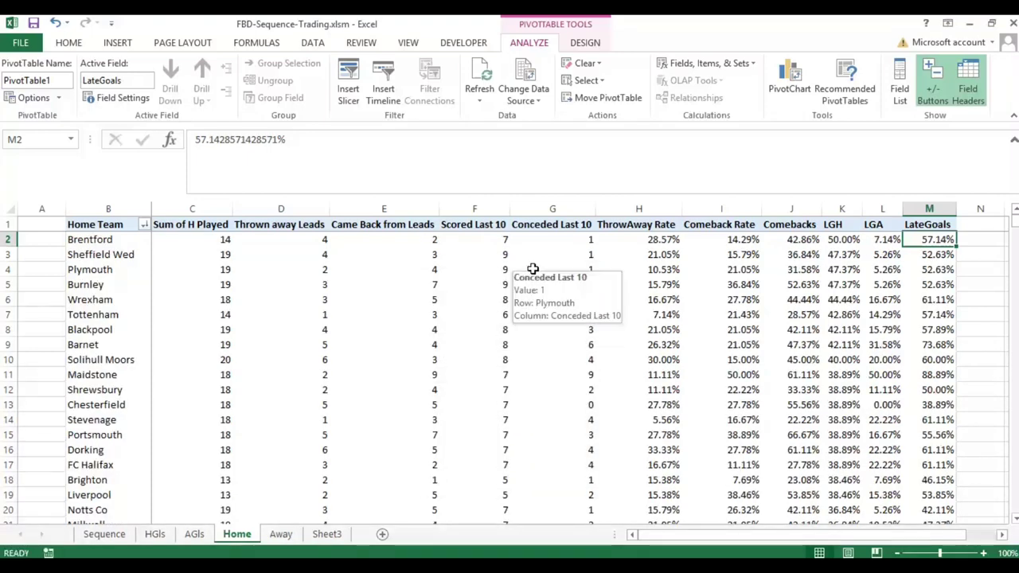
- Sort the Home Team rows in descending order by Scored Last 10
click(144, 225)
click(152, 276)
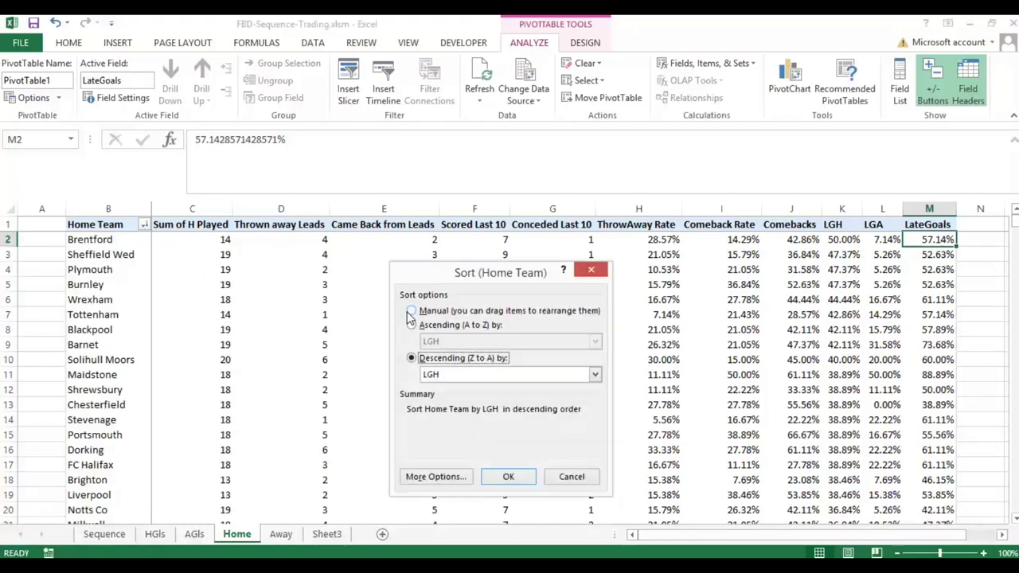
click(521, 375)
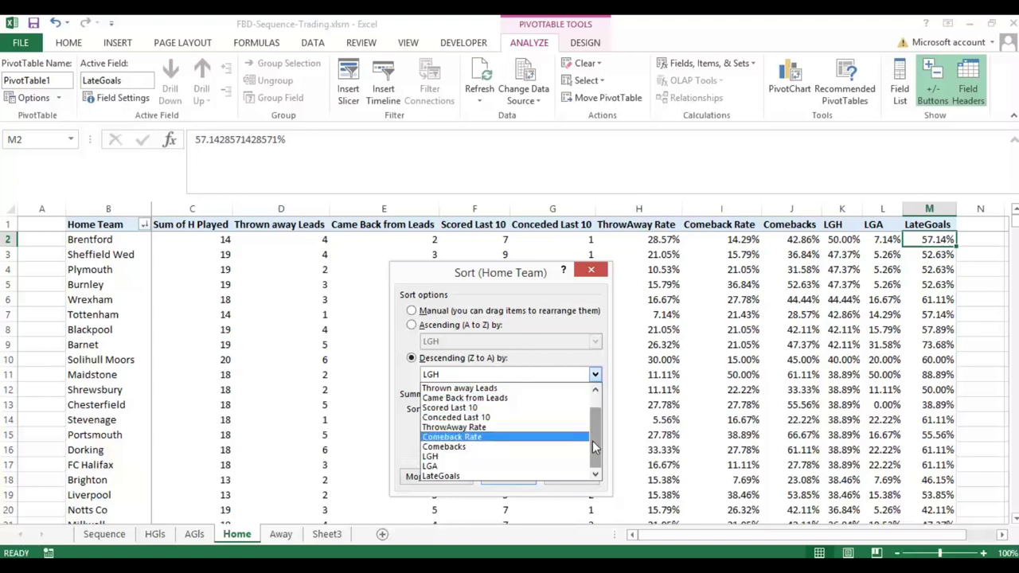
click(478, 408)
click(525, 475)
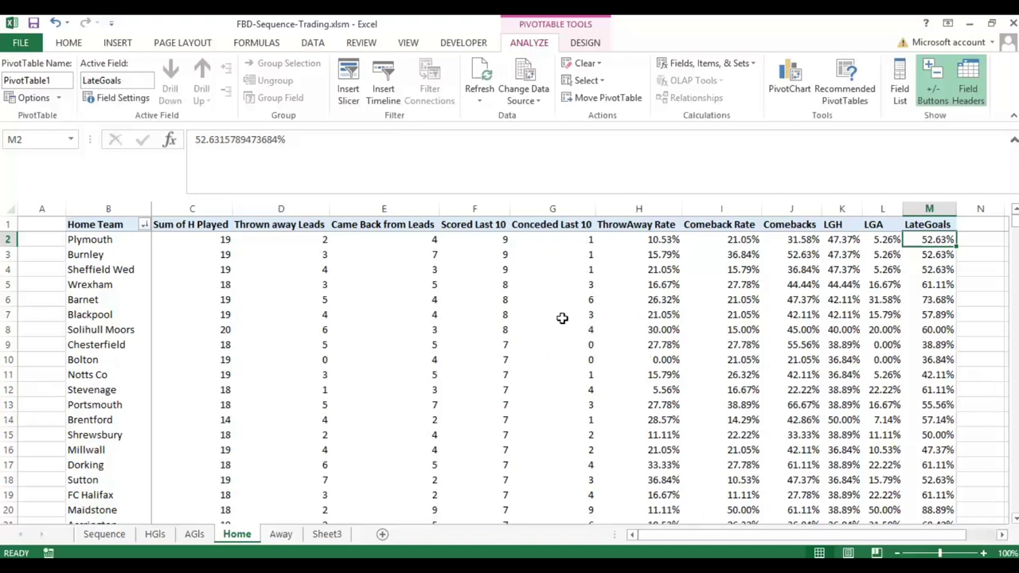
mouse_move(576, 336)
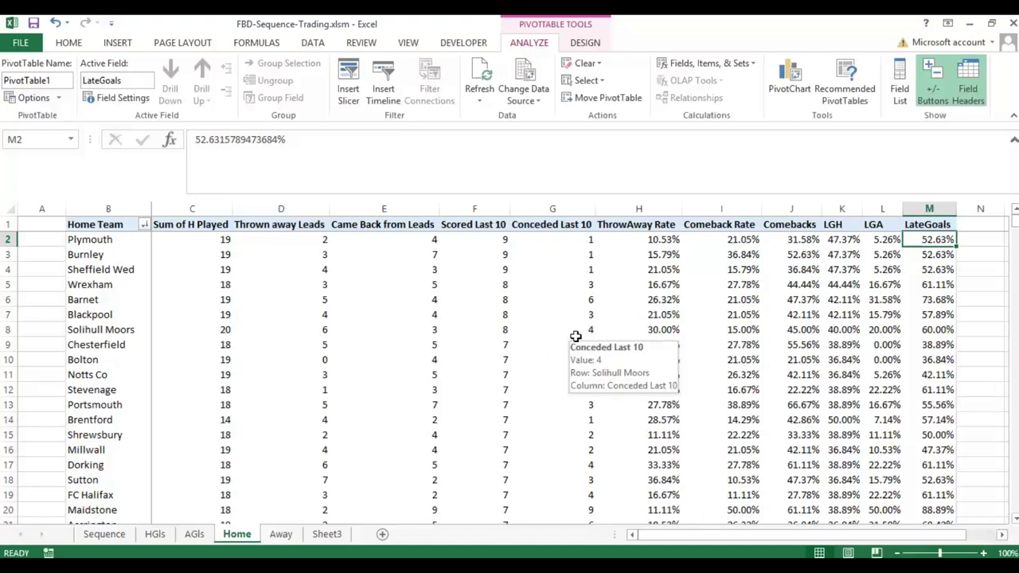
- On the Away sheet, sort the Away Team rows in descending order by Cameback from Leads
click(280, 535)
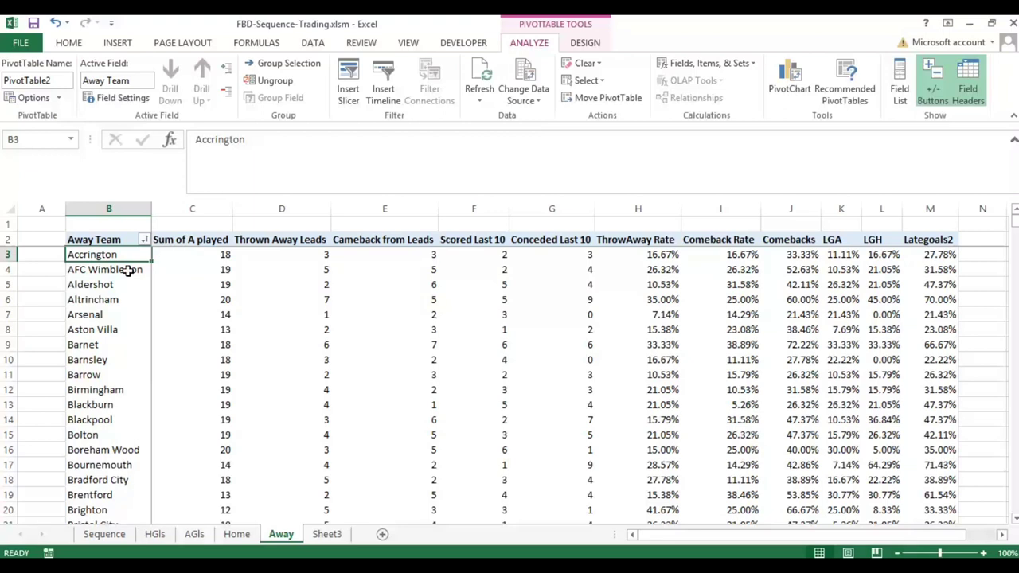
click(146, 241)
click(129, 293)
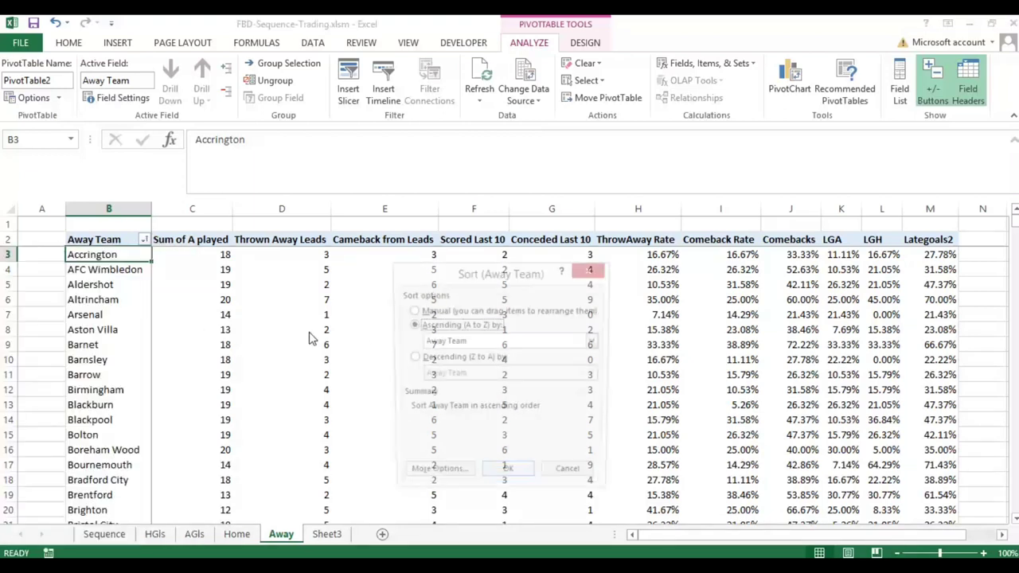
click(446, 359)
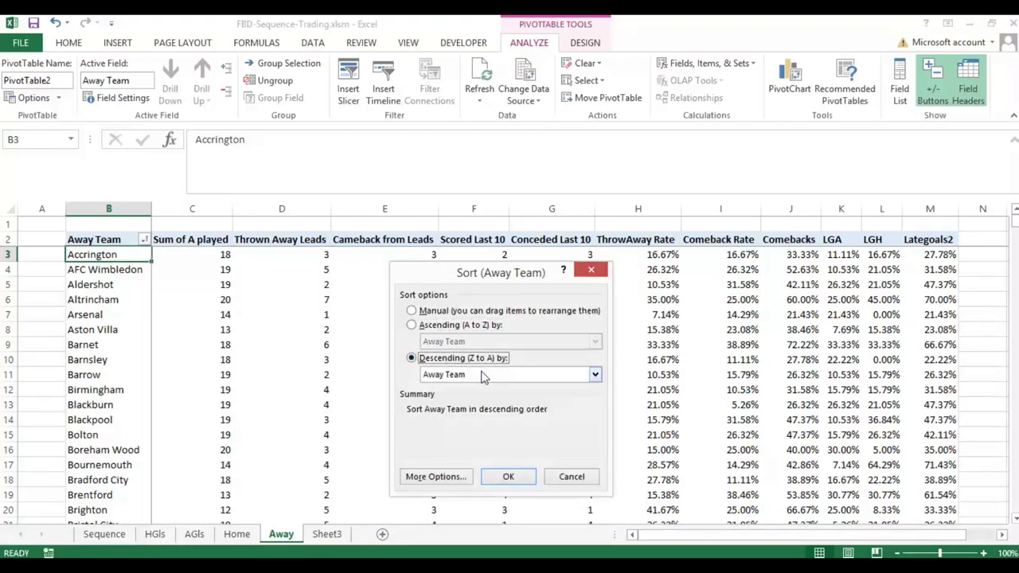
click(481, 373)
click(558, 420)
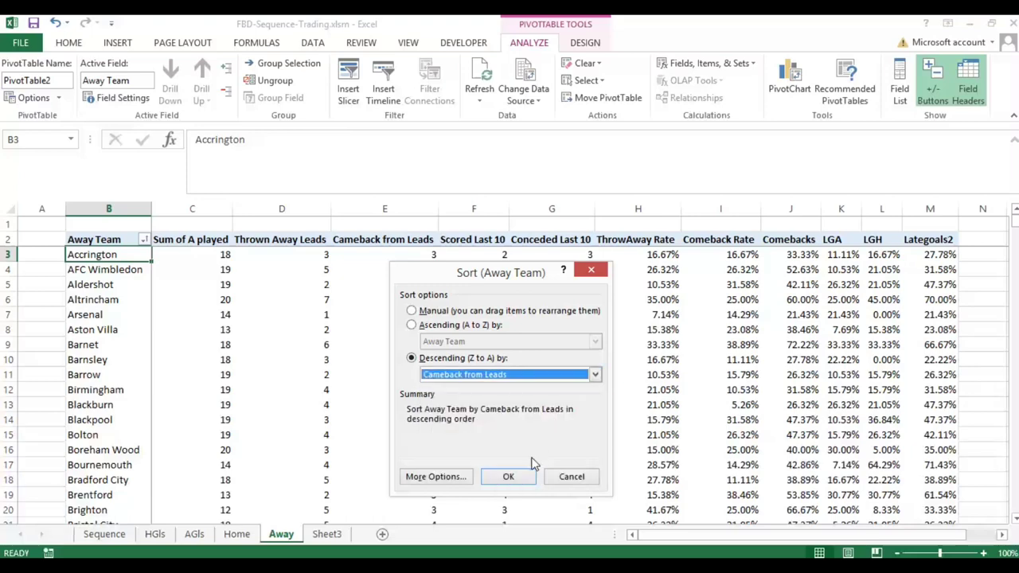
click(509, 477)
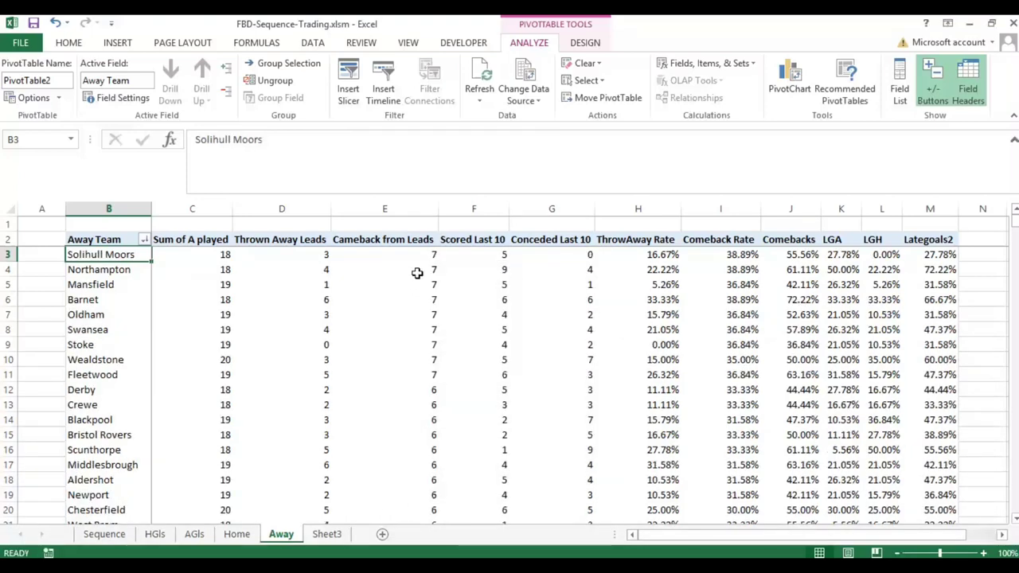
- Examine the top Cameback from Leads counts on Away and compare Stoke's with its Thrown Away Leads and games played
drag(423, 371, 422, 254)
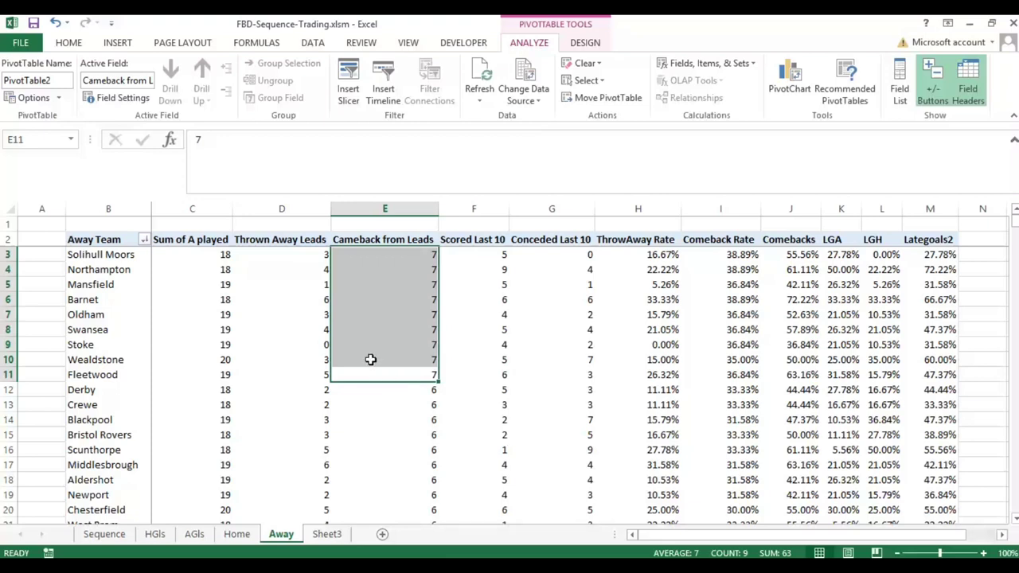
click(406, 345)
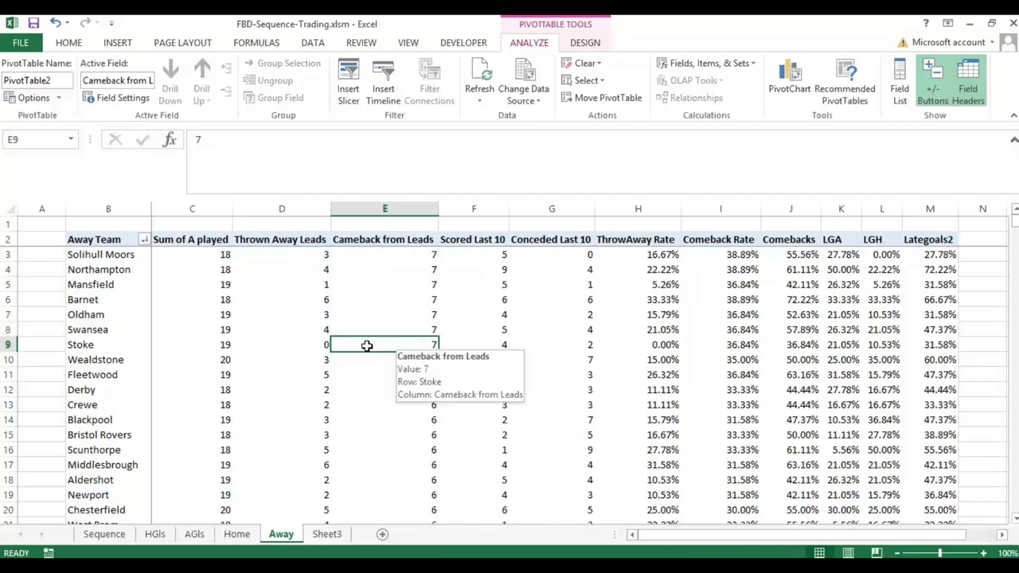
click(321, 345)
mouse_move(340, 408)
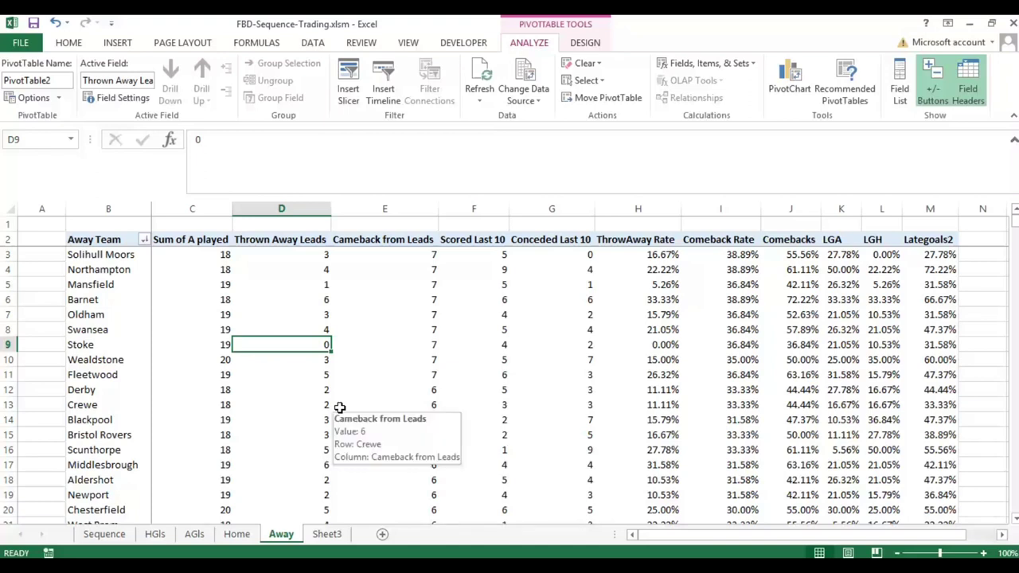
mouse_move(487, 404)
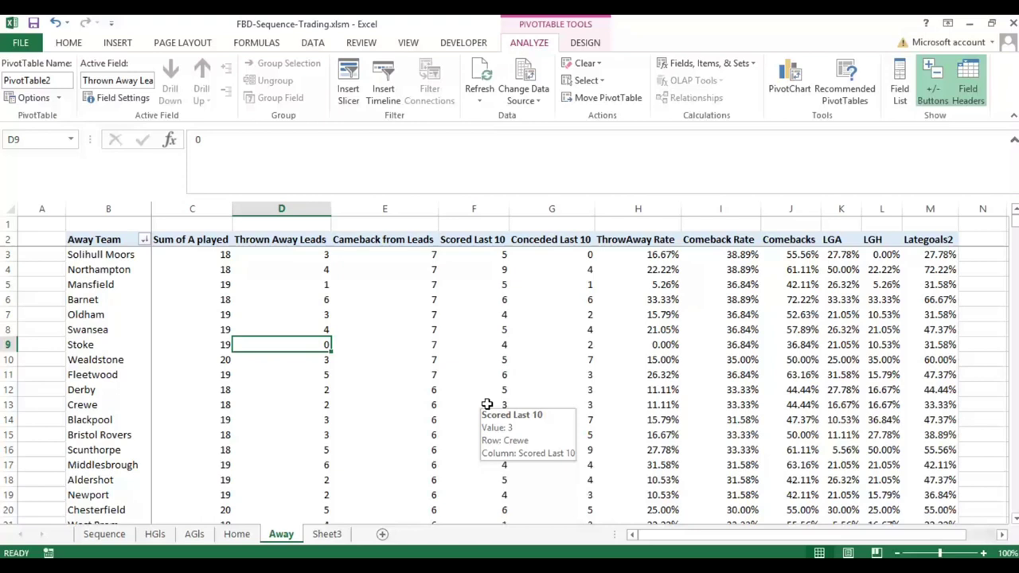
mouse_move(221, 348)
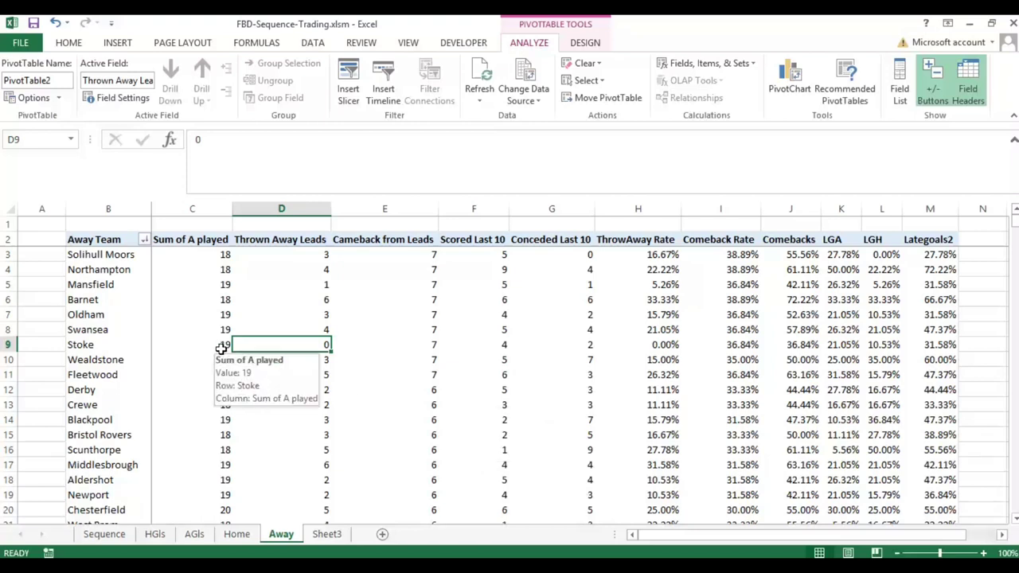
mouse_move(371, 351)
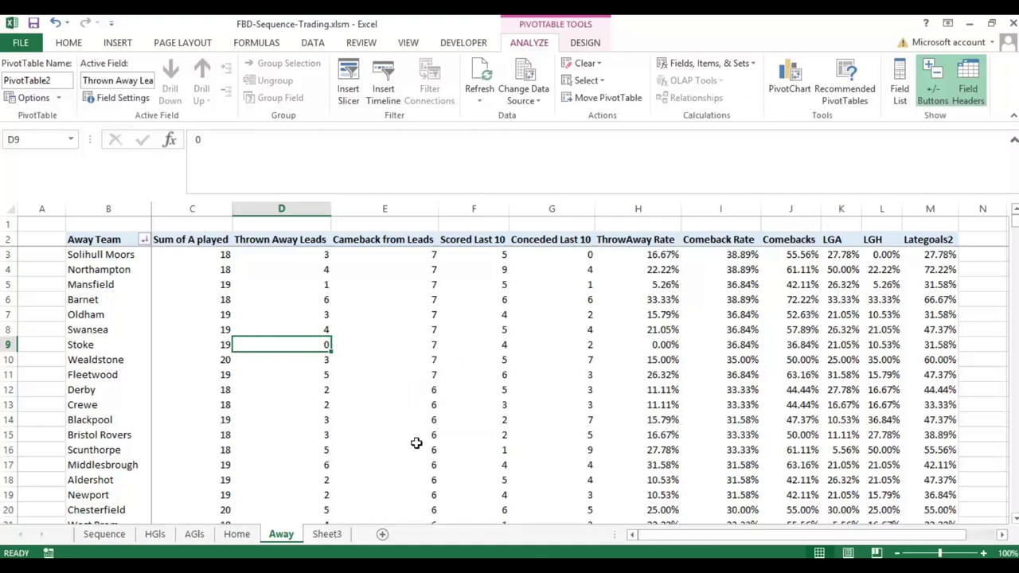
mouse_move(417, 450)
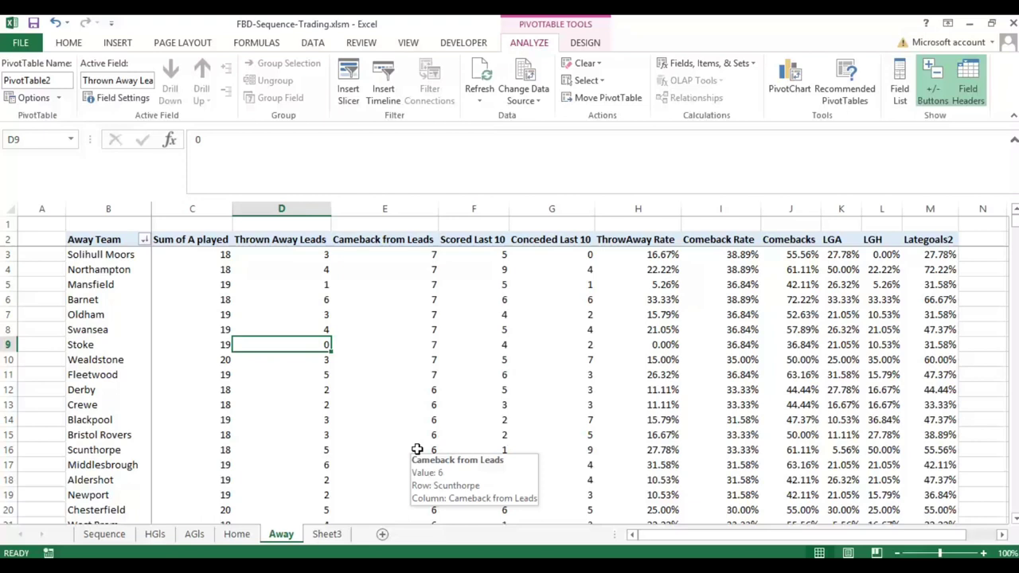
- Sort the Away Team rows in descending order by Conceded Last 10
click(144, 240)
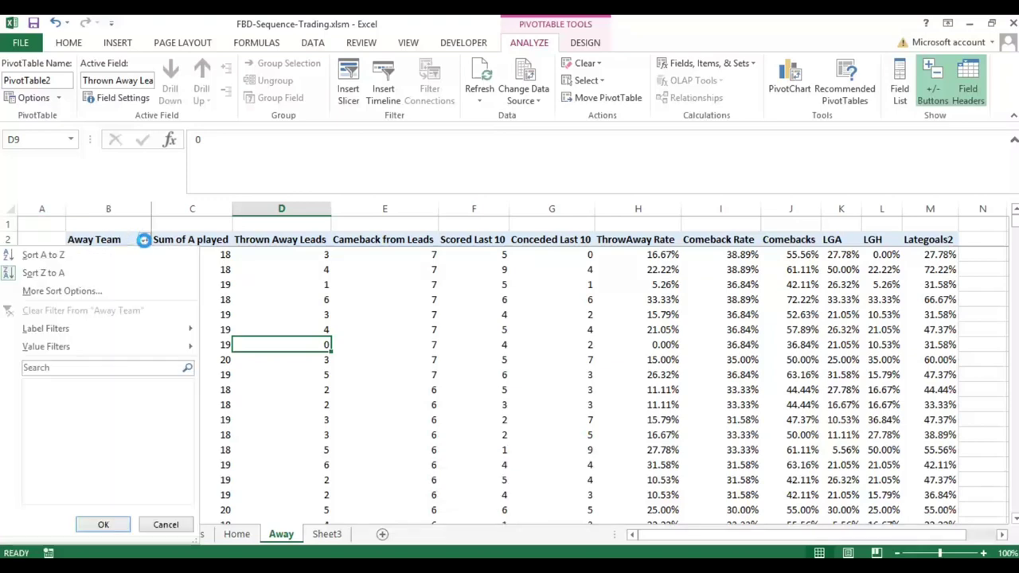
click(119, 292)
click(542, 375)
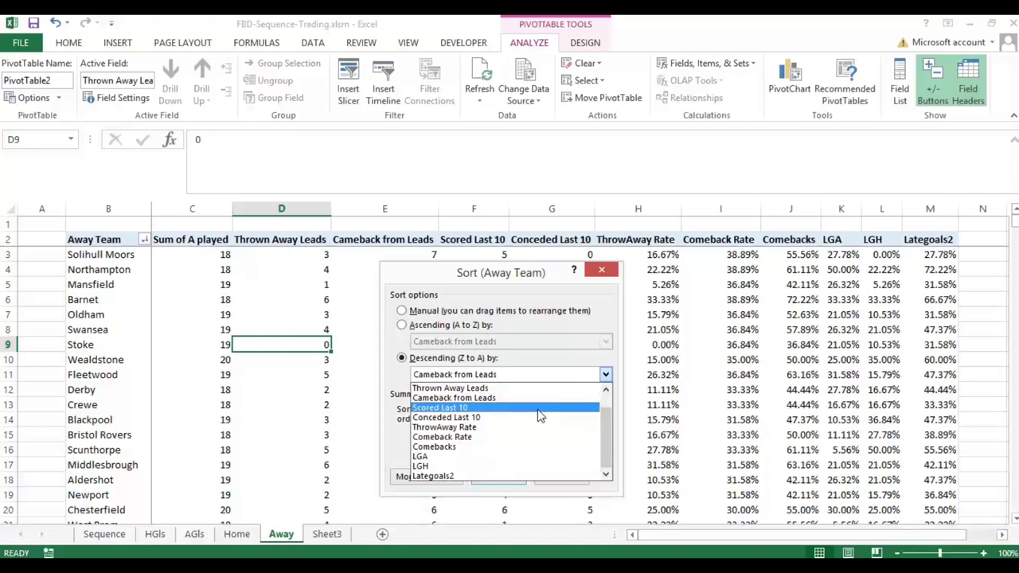
click(538, 417)
click(505, 479)
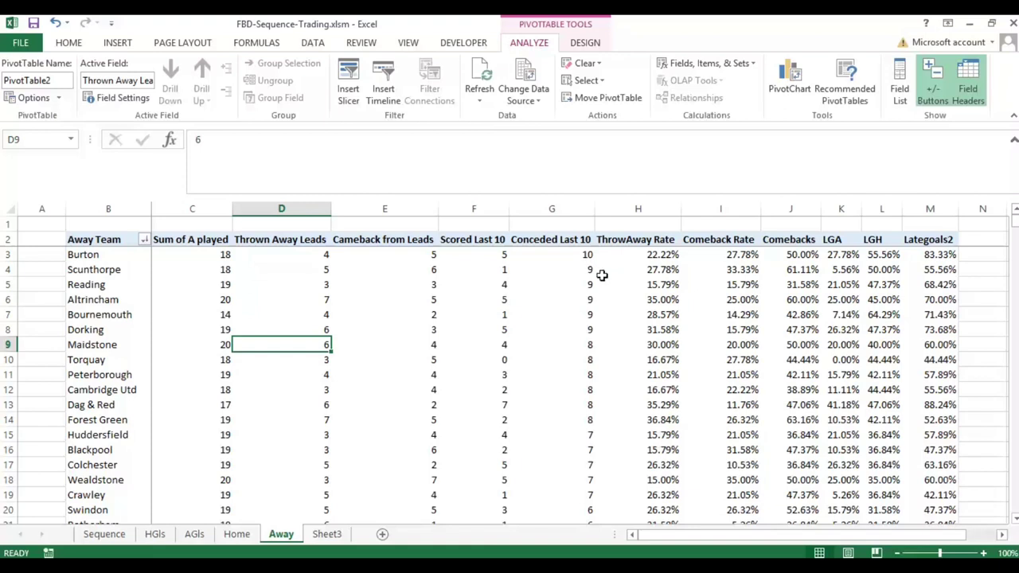
mouse_move(602, 275)
mouse_move(636, 350)
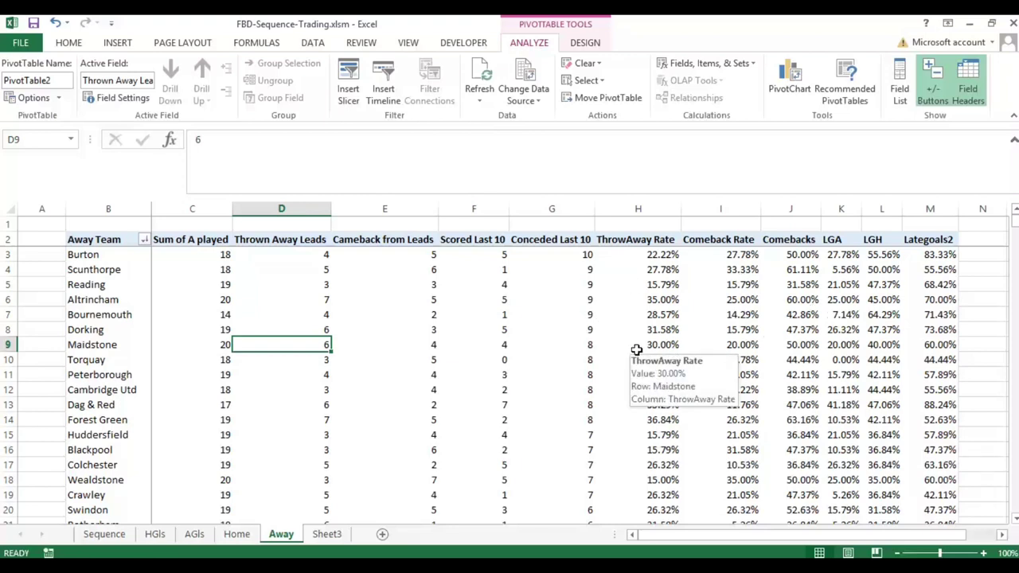
mouse_move(598, 327)
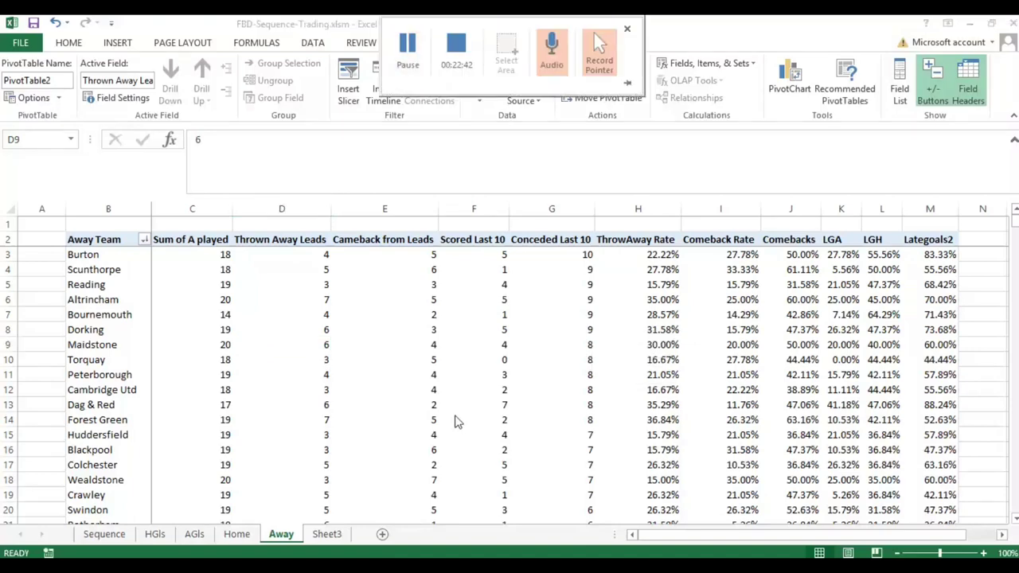
- On Sheet3, check the HC formula in G3 and select D3 as the start of the fixture list
click(328, 534)
click(456, 255)
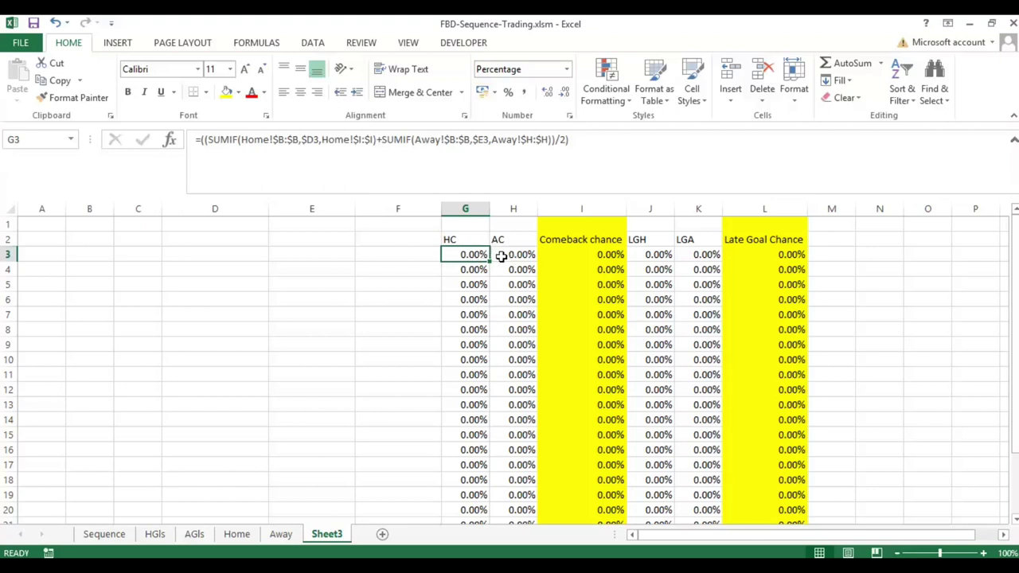
click(263, 255)
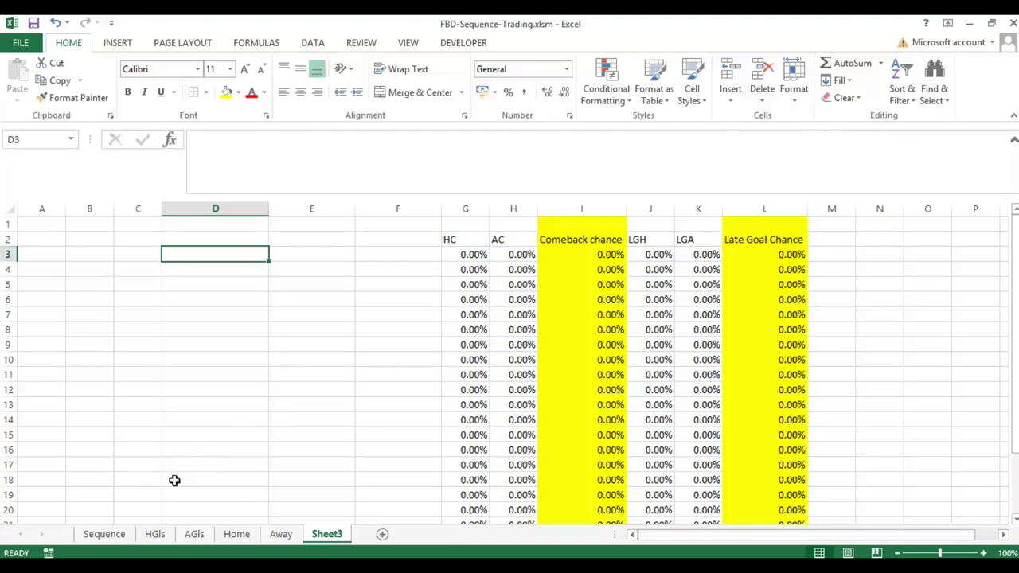
- On the Sequence sheet, copy the home team, away team and league of the 25/3/2023 E2 fixtures from Charlton to Shrewsbury (B2059:D2065)
click(105, 534)
drag(968, 534, 661, 534)
click(100, 437)
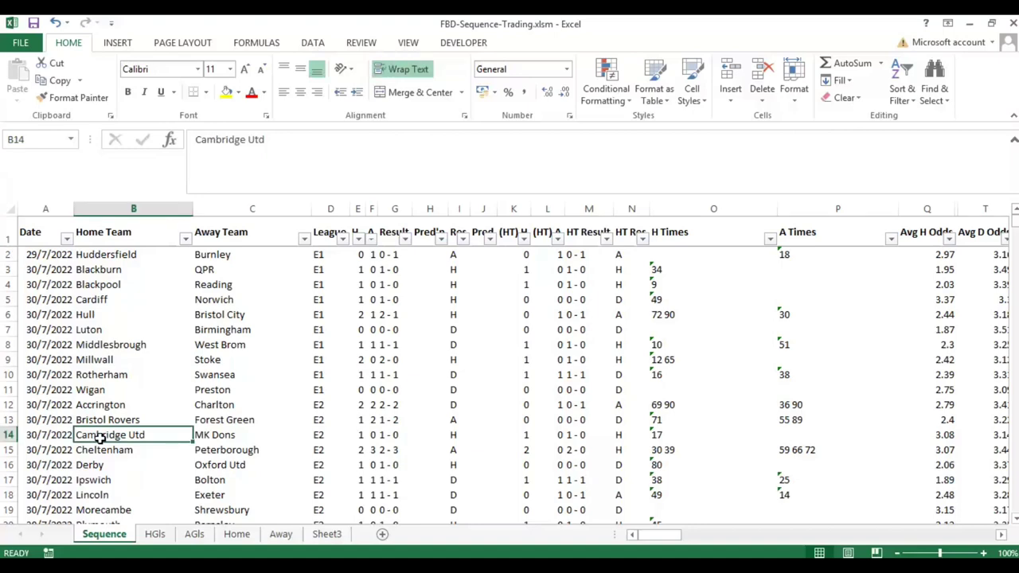
click(455, 435)
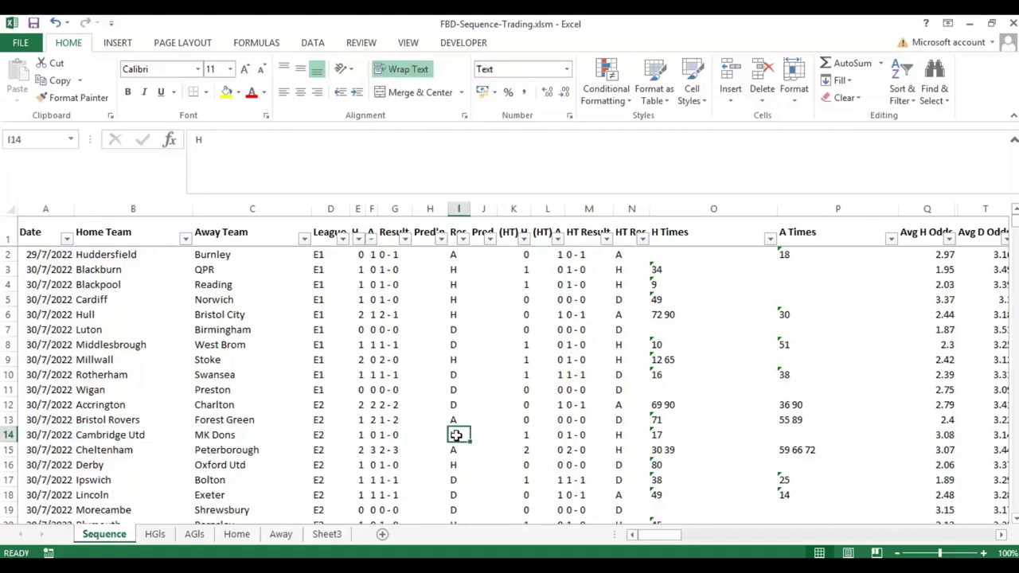
key(ctrl+shift+Down)
scroll(454, 432, down, 3)
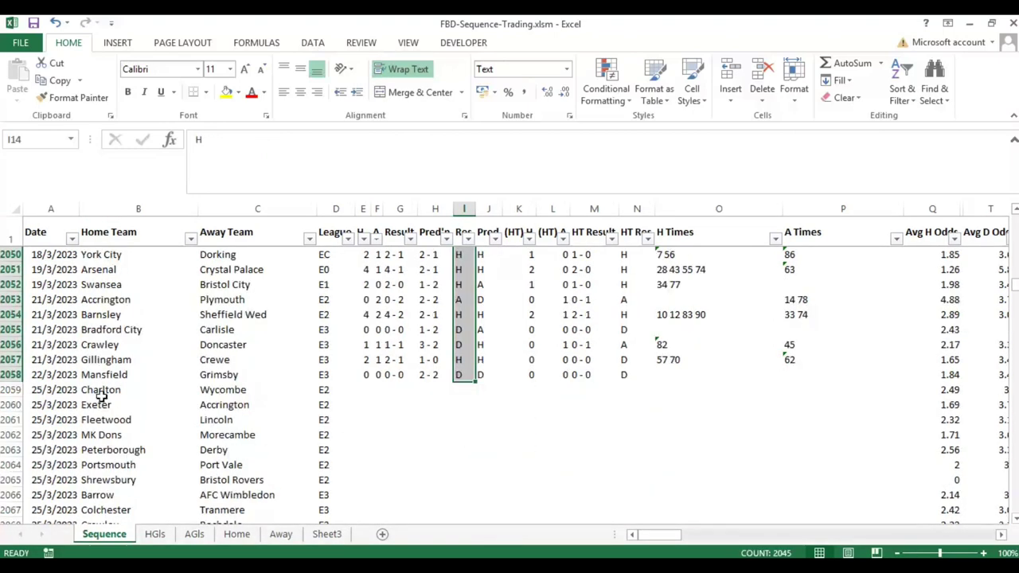
drag(95, 390, 318, 478)
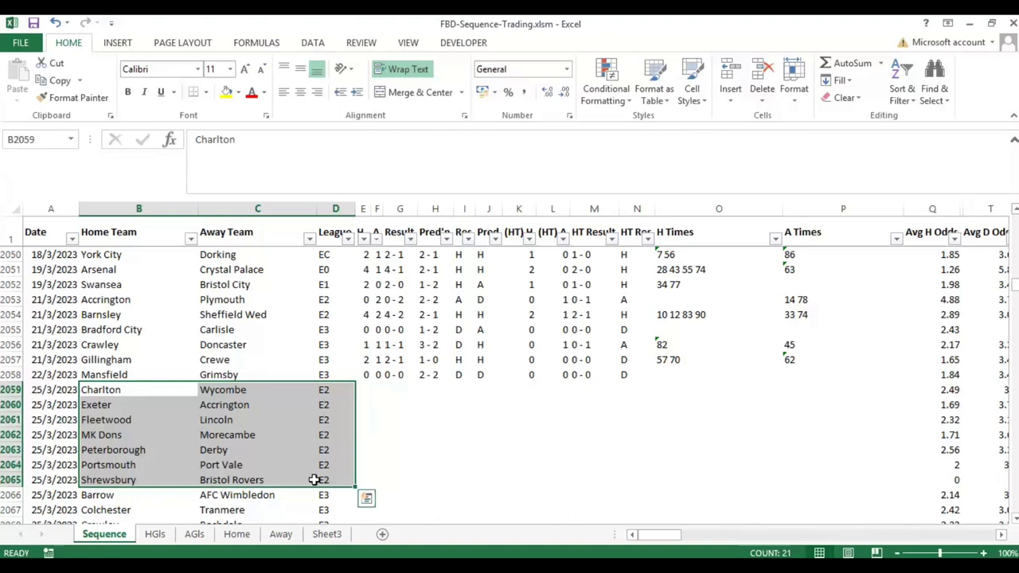
key(ctrl+c)
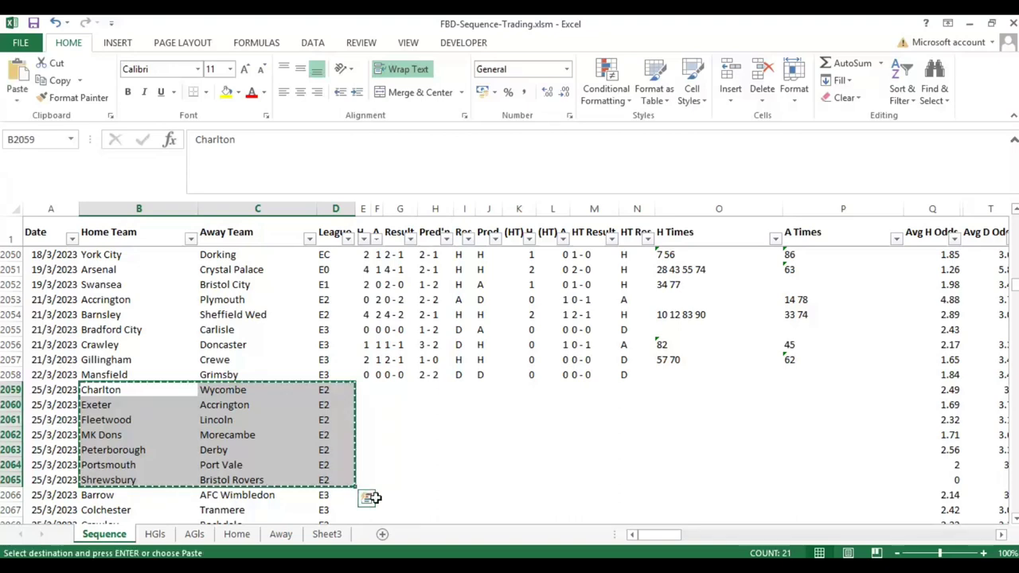
- Paste the copied fixtures as values into Sheet3 starting at D3
click(341, 534)
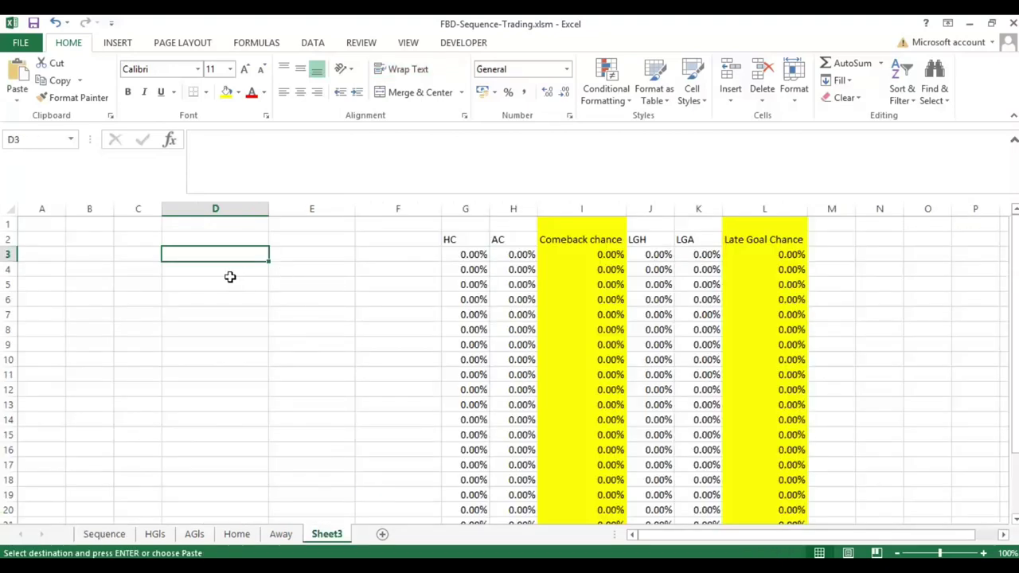
click(18, 102)
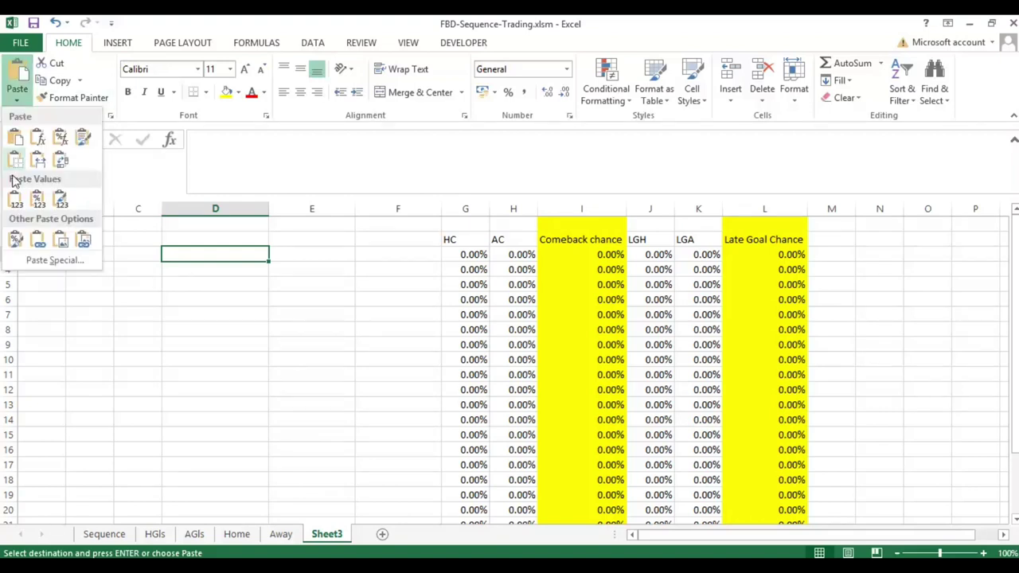
click(14, 194)
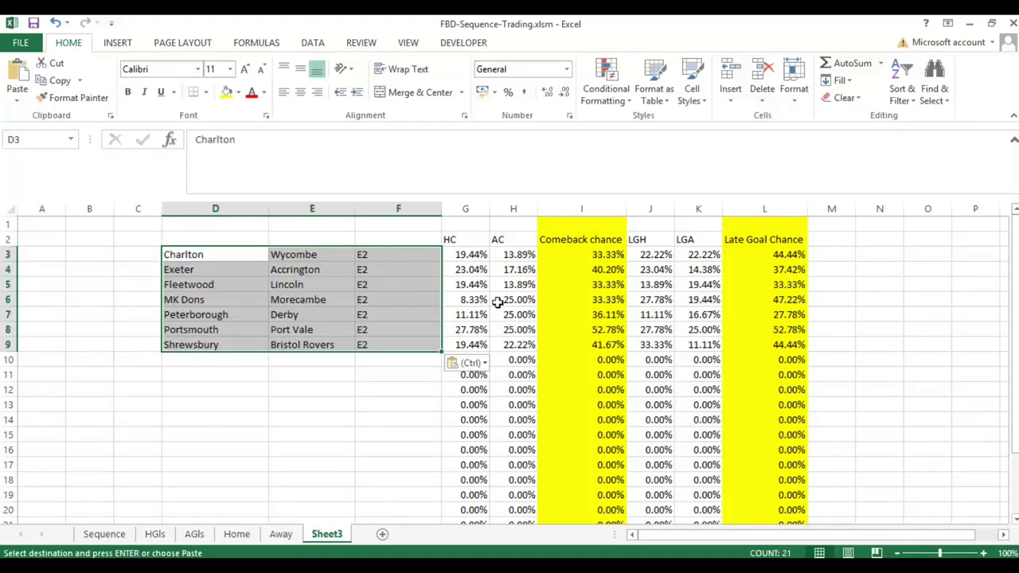
- Examine Charlton's HC and Comeback chance formulas, and Portsmouth's Comeback chance, LGH, LGA and Late Goal Chance
click(483, 254)
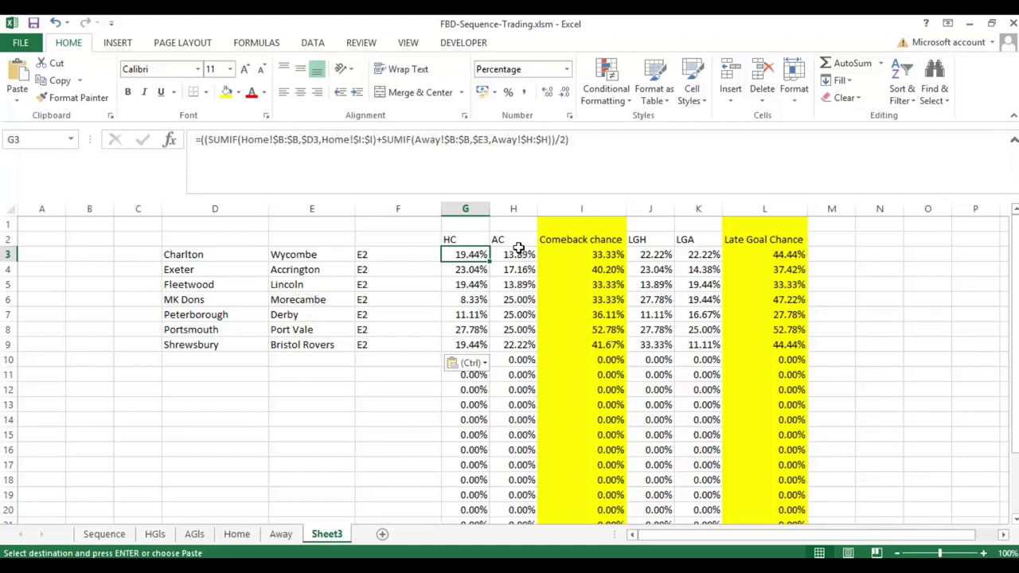
click(598, 256)
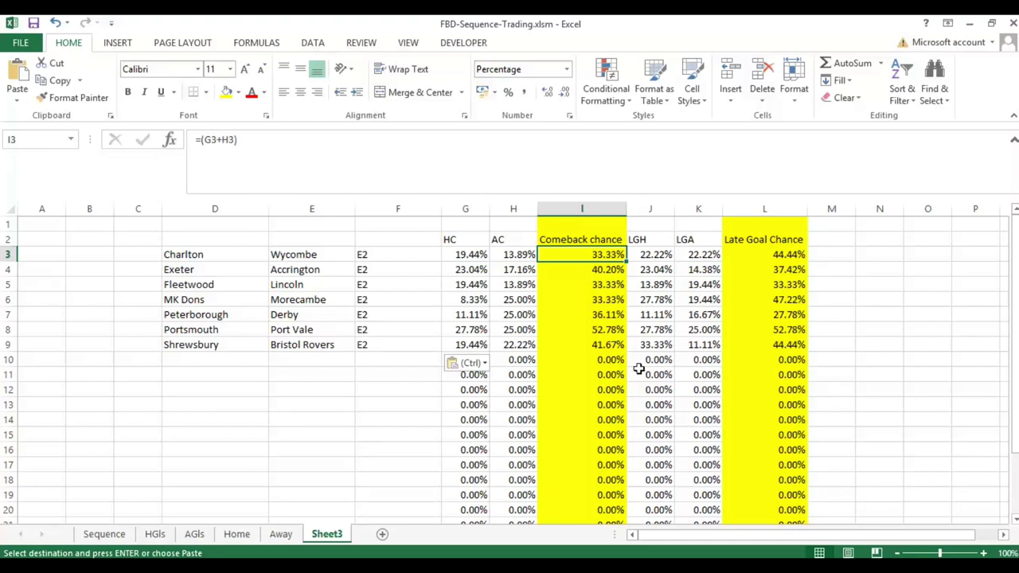
click(611, 331)
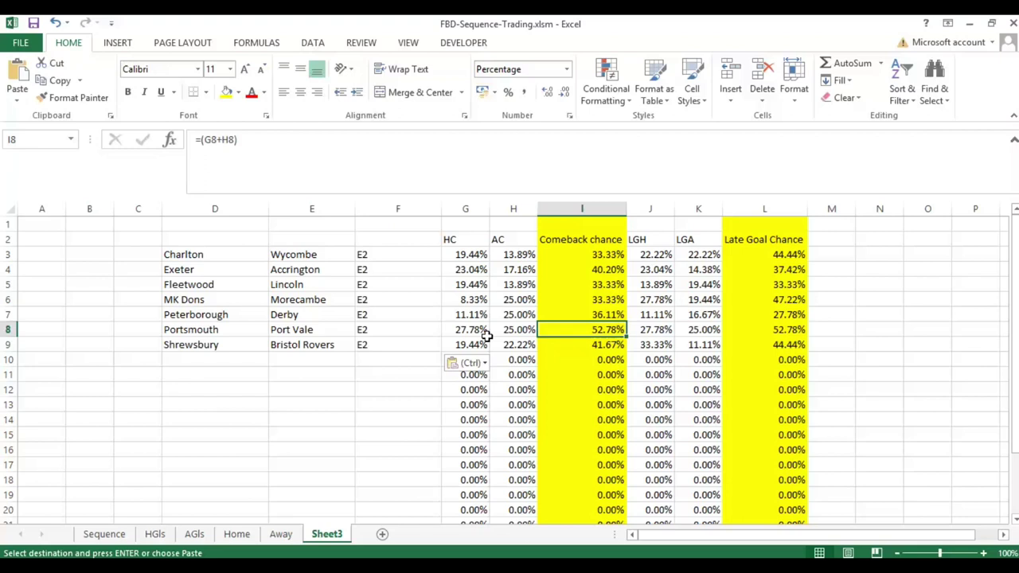
click(653, 329)
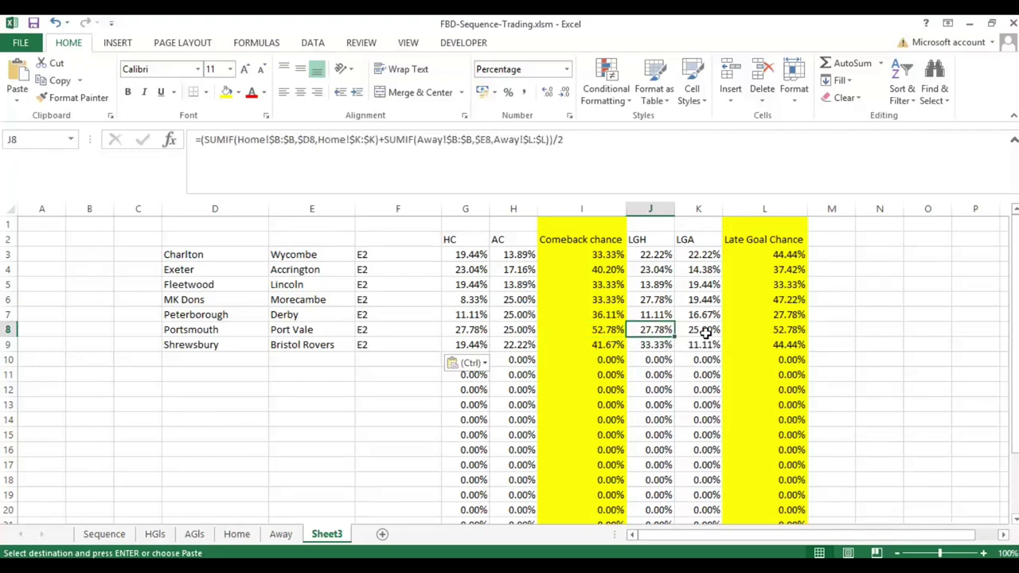
click(705, 330)
click(784, 330)
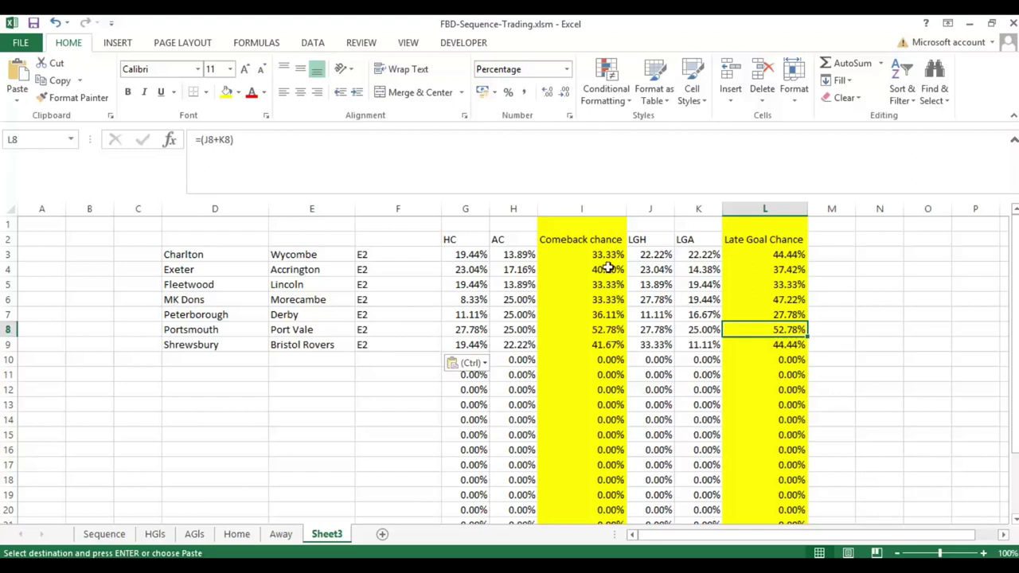
- Check MK Dons' HC and Peterborough's Late Goal Chance, and review the Charlton row's formulas from HC through LGA
click(465, 299)
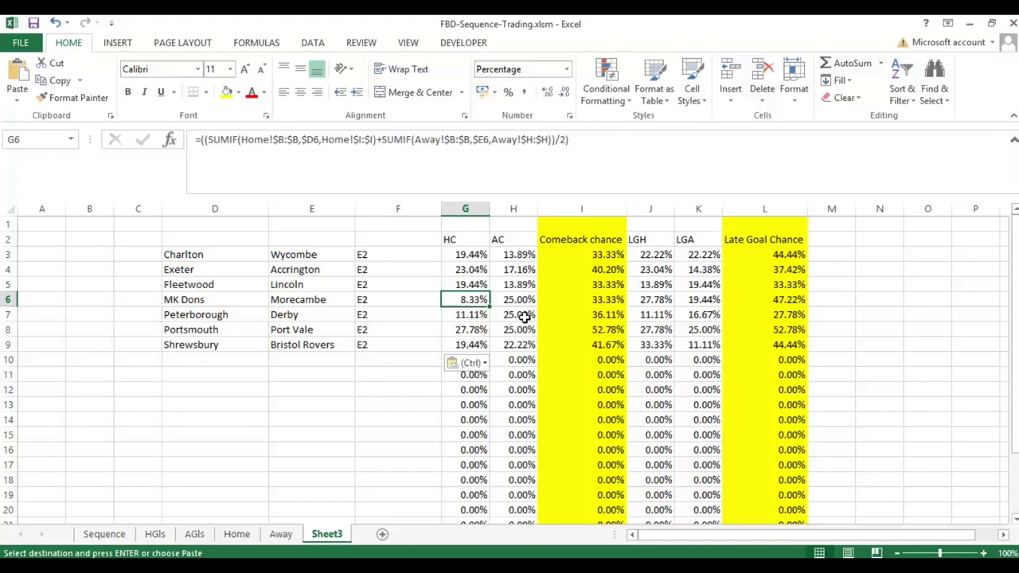
click(795, 316)
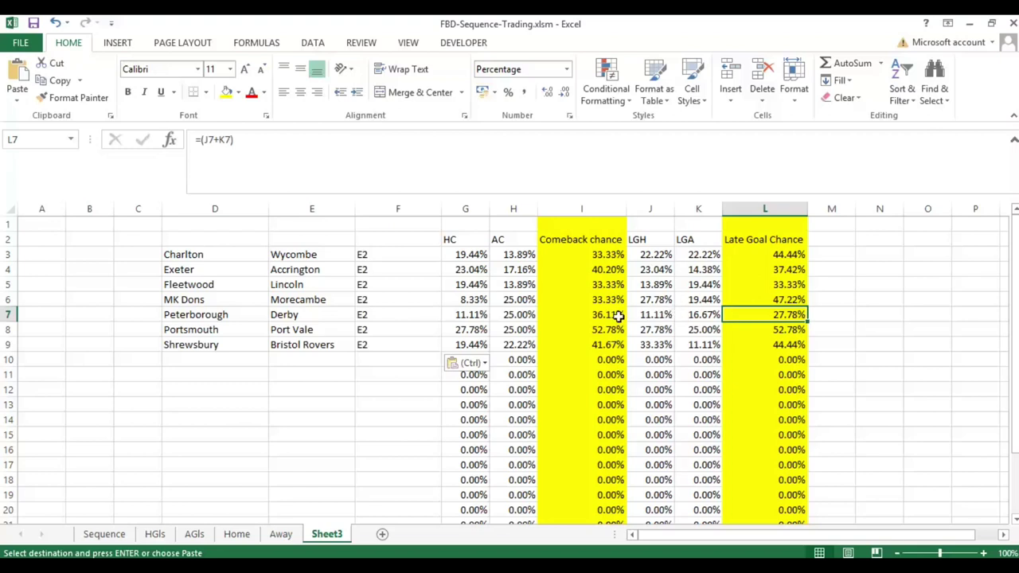
click(474, 256)
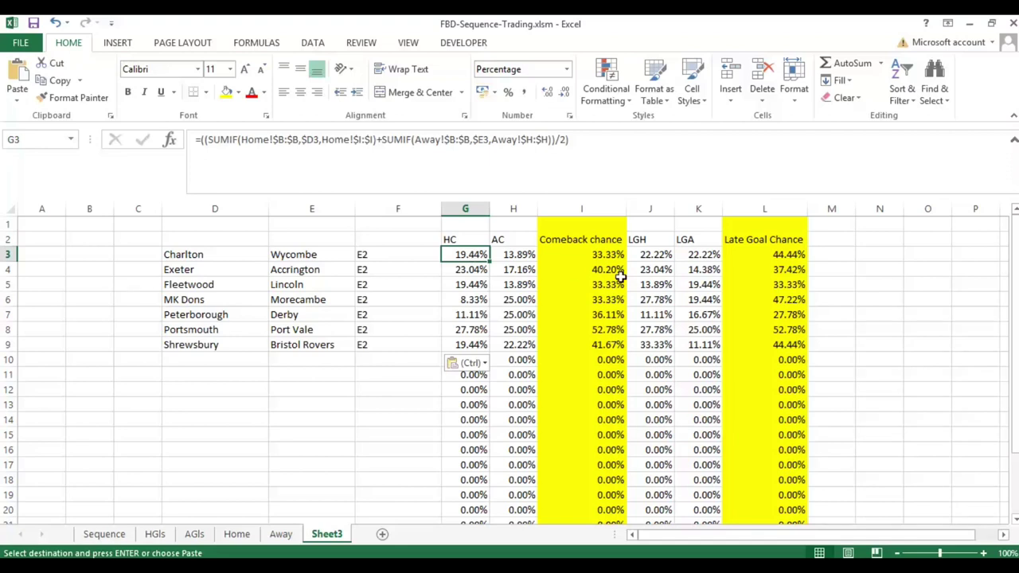
key(Right)
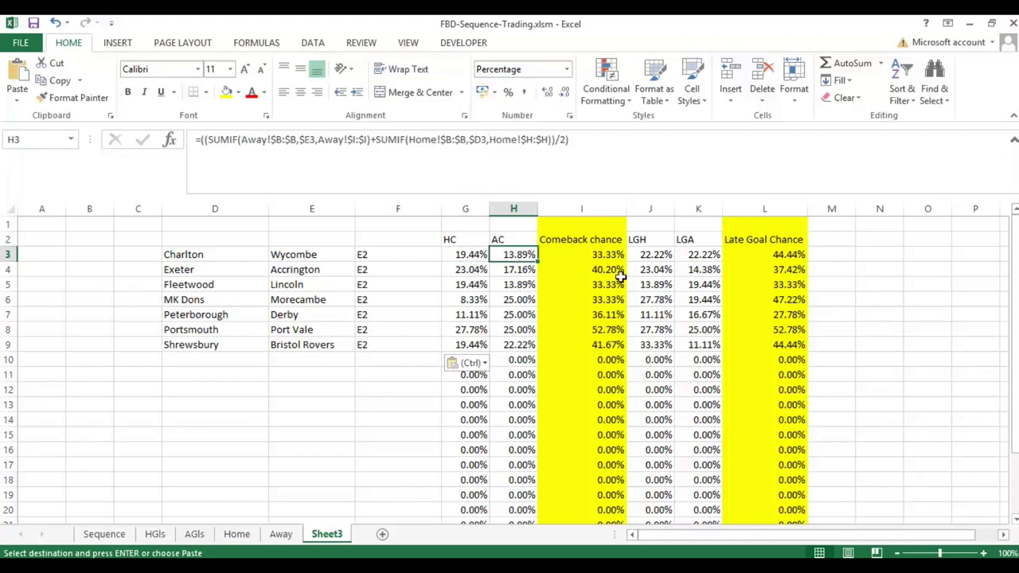
key(Right)
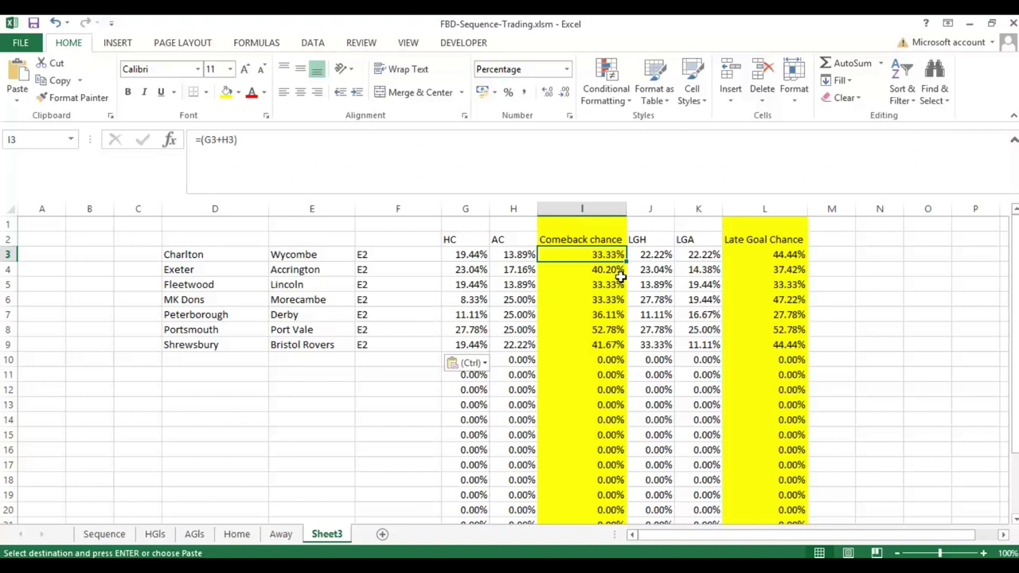
key(Right)
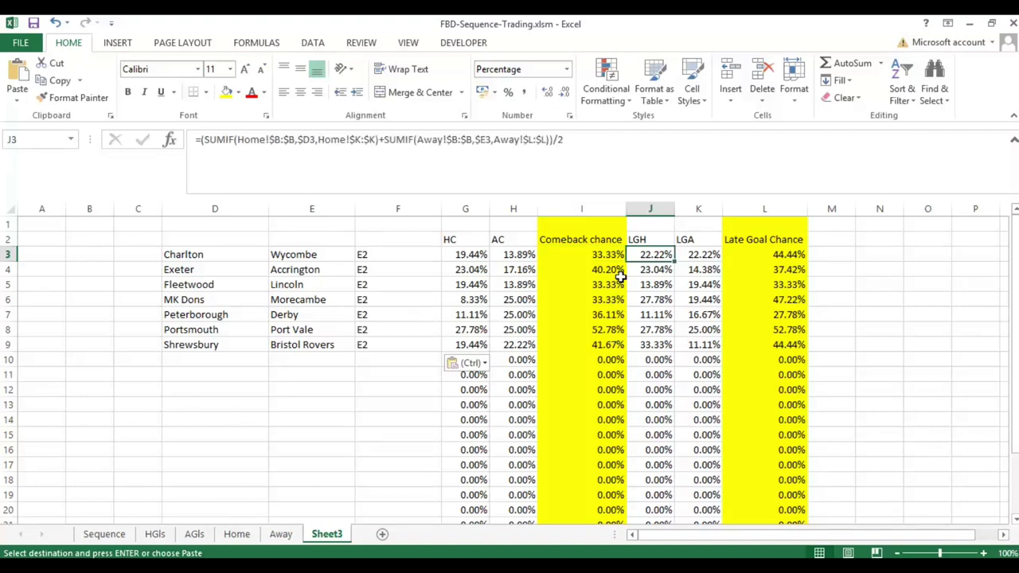
key(Right)
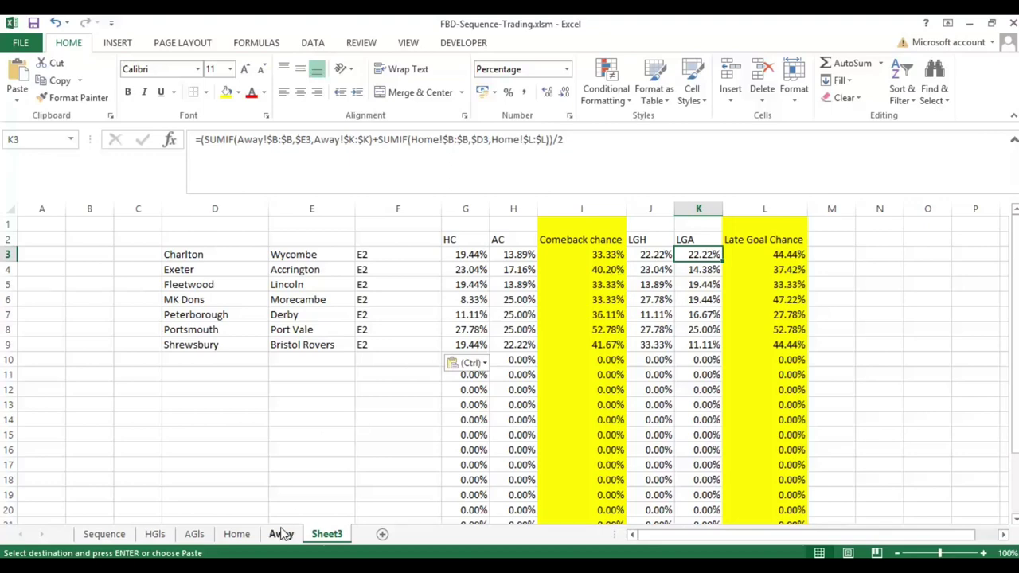
- Review the Away pivot table and return to the unplayed 25/3/2023 fixtures on the Sequence sheet
click(280, 534)
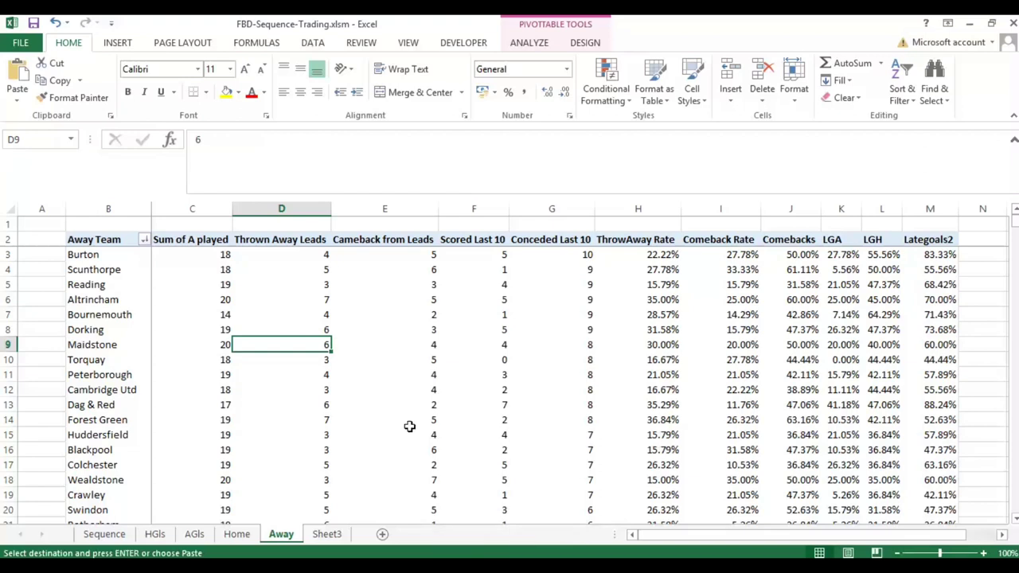
mouse_move(413, 424)
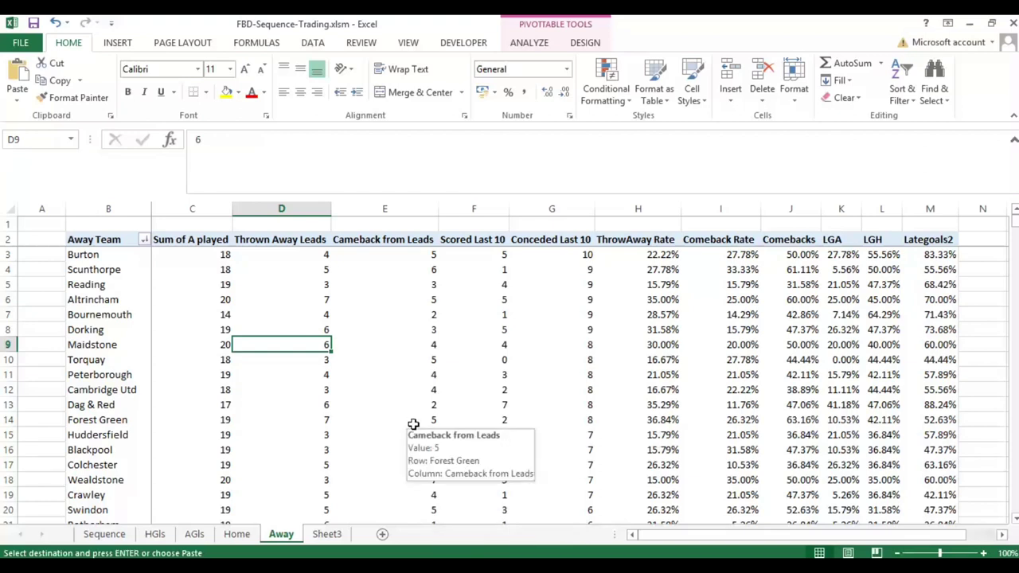
mouse_move(396, 367)
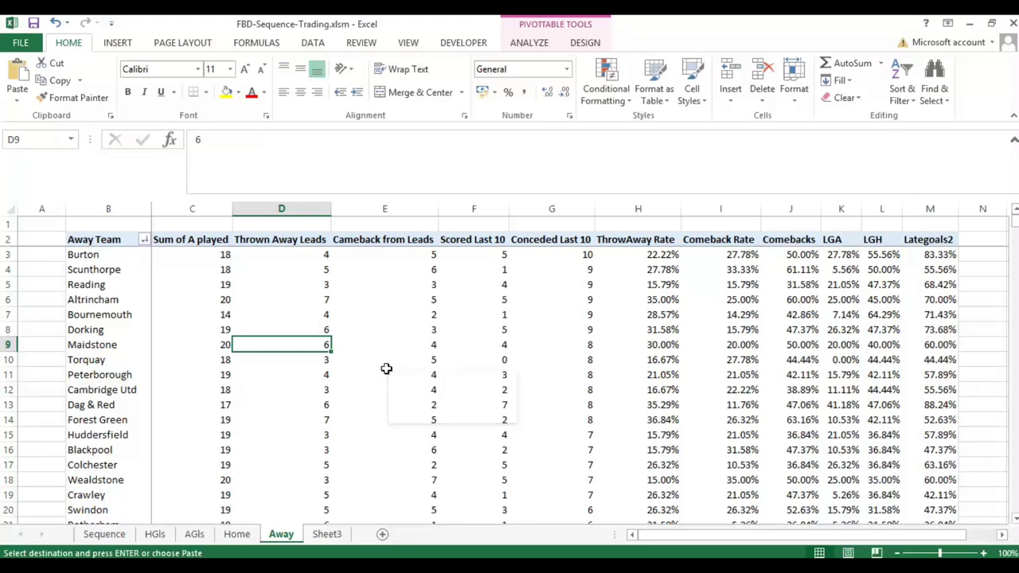
click(111, 534)
click(587, 410)
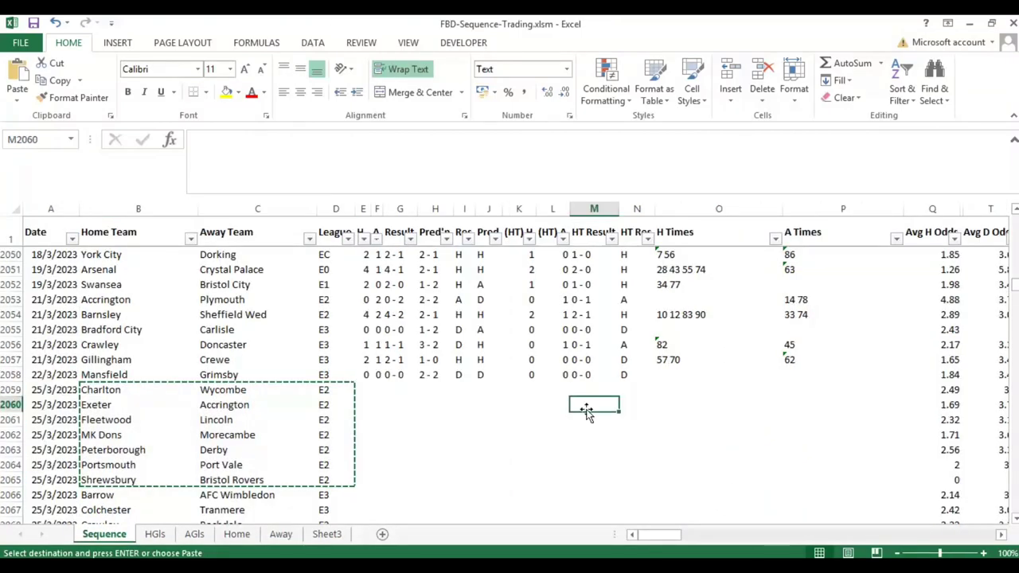